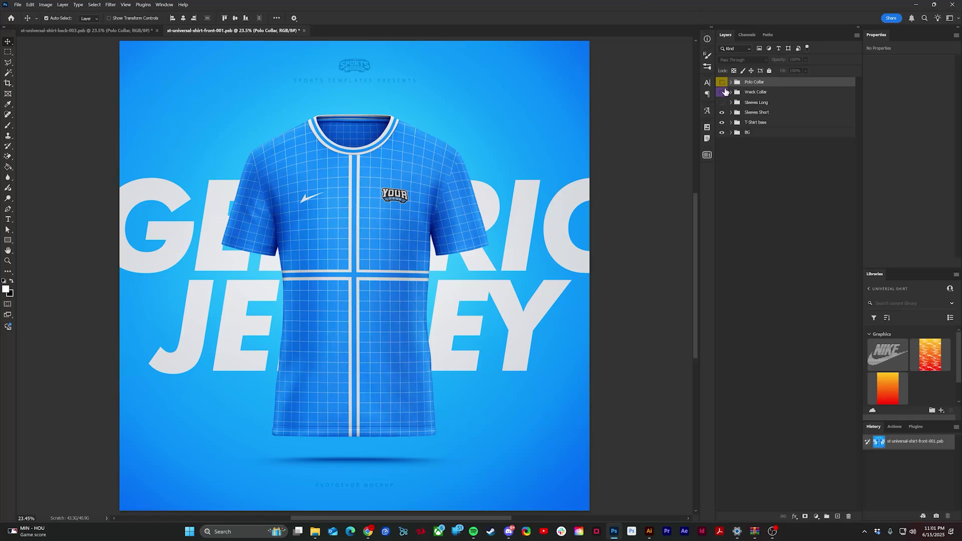
Preview the polo, V-neck and long-sleeve variants on the front shirt, then restore round-neck short sleeves.
left_click(722, 83)
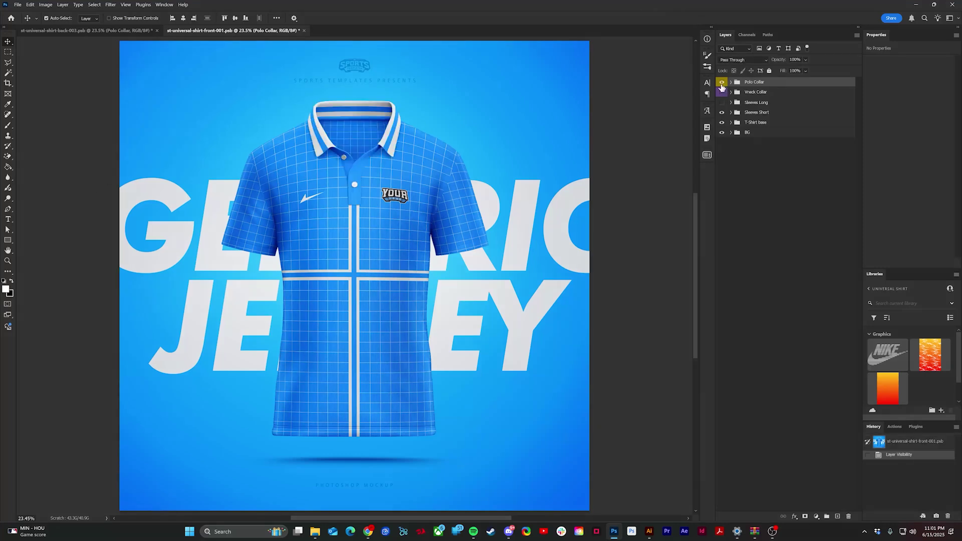
left_click(722, 82)
left_click(722, 93)
left_click(722, 93)
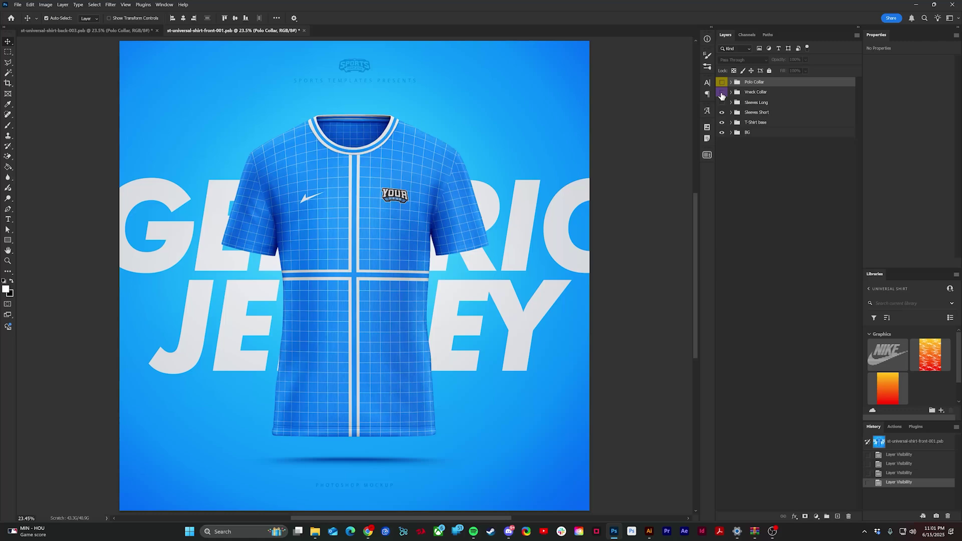
left_click(722, 102)
left_click(722, 112)
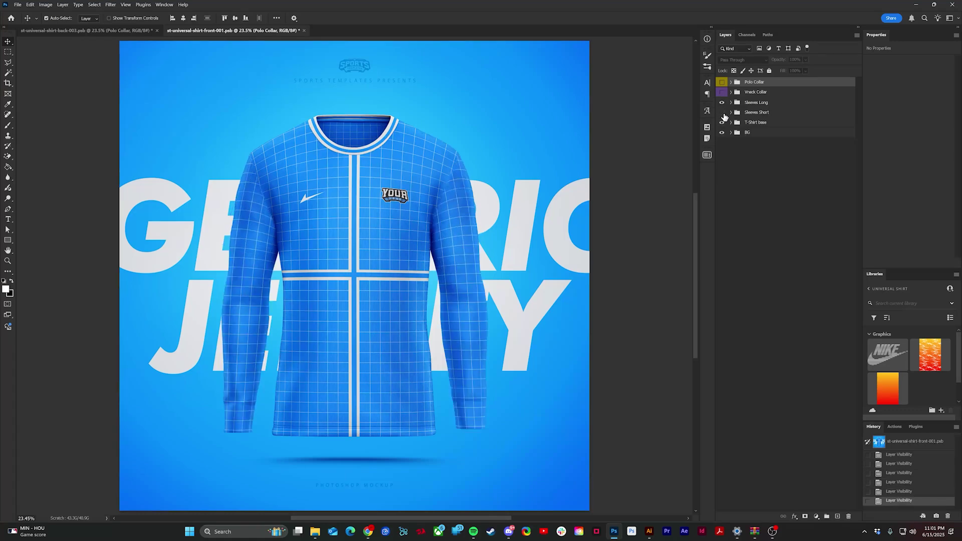
left_click(722, 112)
left_click(722, 102)
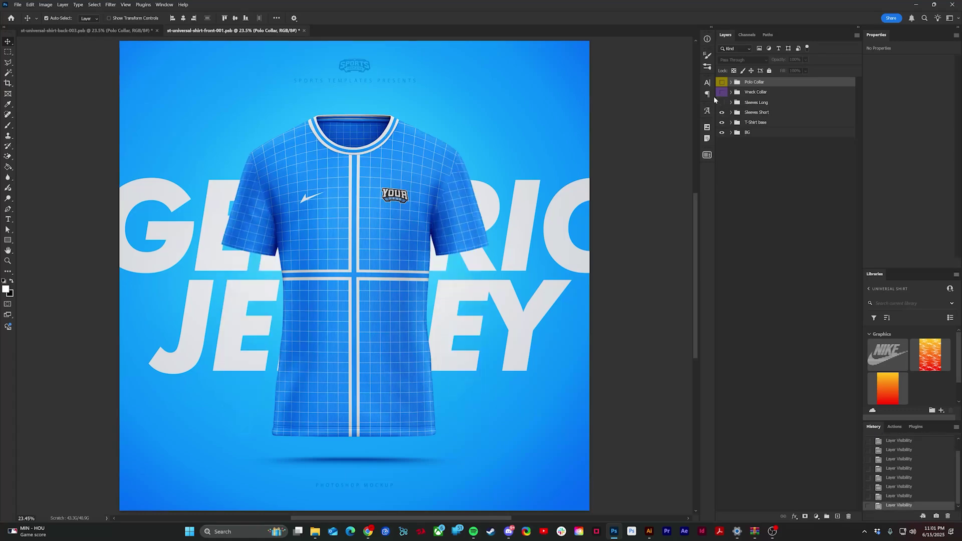
Preview the collar and sleeve variants on the back shirt, then close it without saving.
left_click(98, 31)
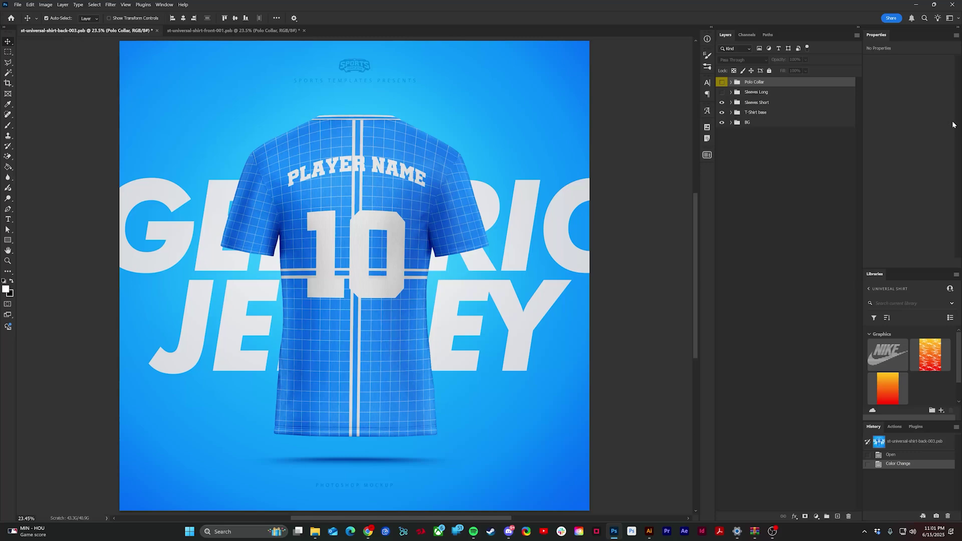
left_click(722, 83)
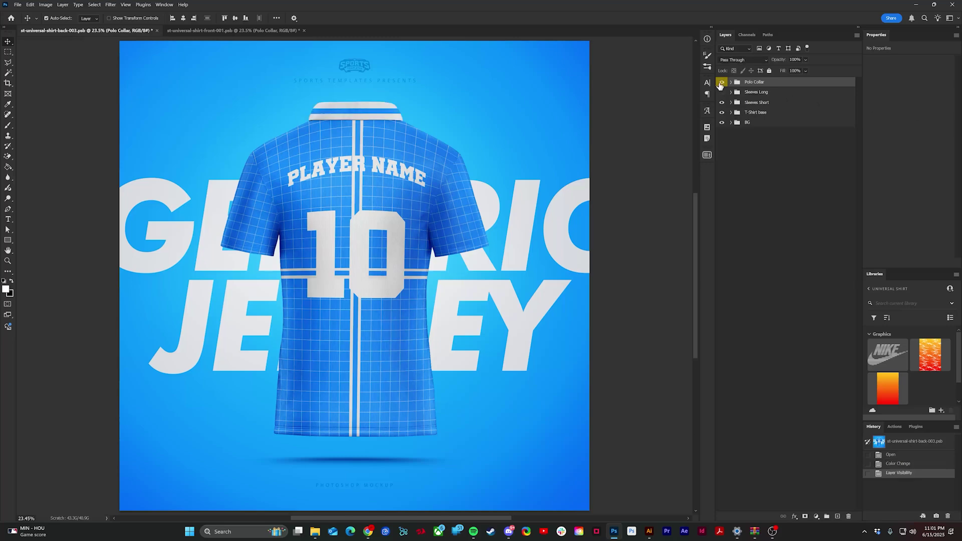
left_click(722, 82)
left_click(722, 93)
left_click(722, 103)
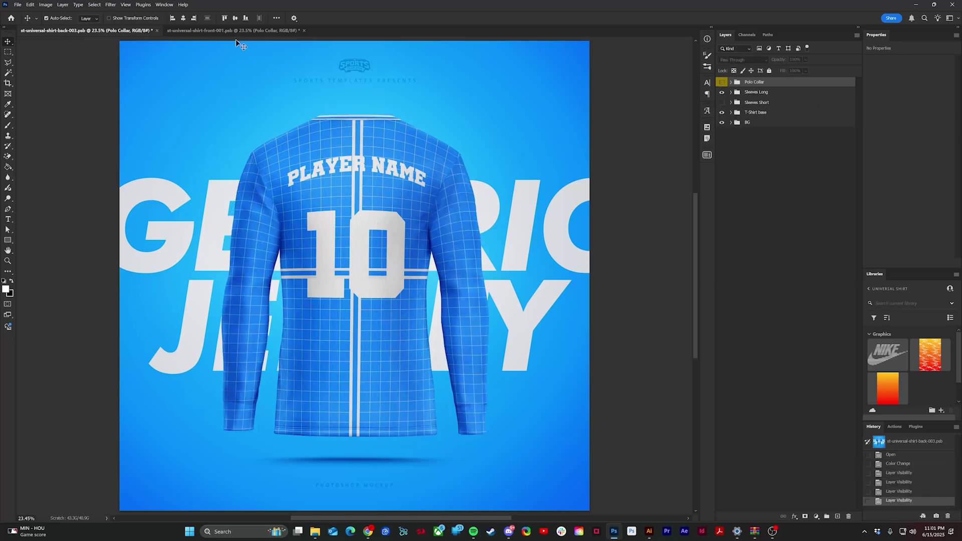
key("ctrl+w")
left_click(508, 200)
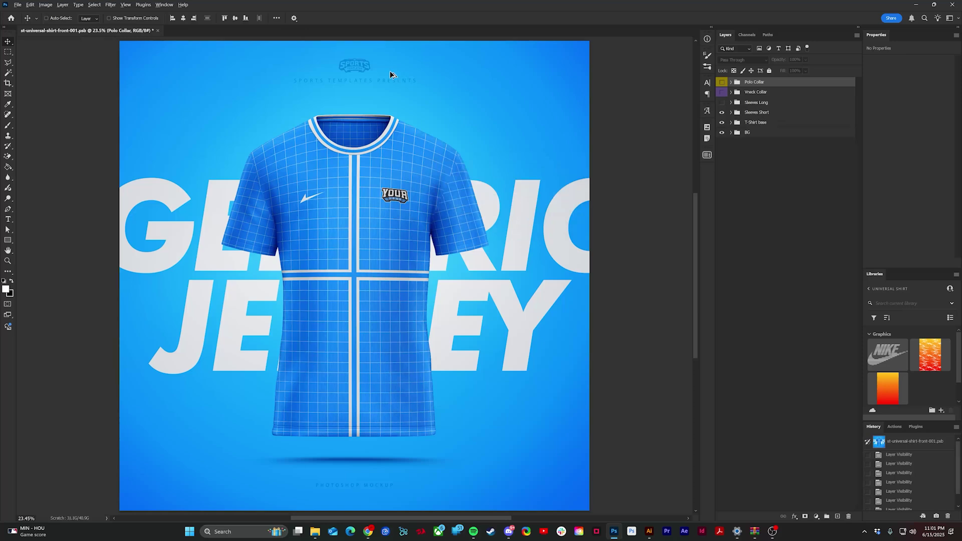
Select the Sleeves Short group and expand its layers in the Layers panel.
left_click(757, 113)
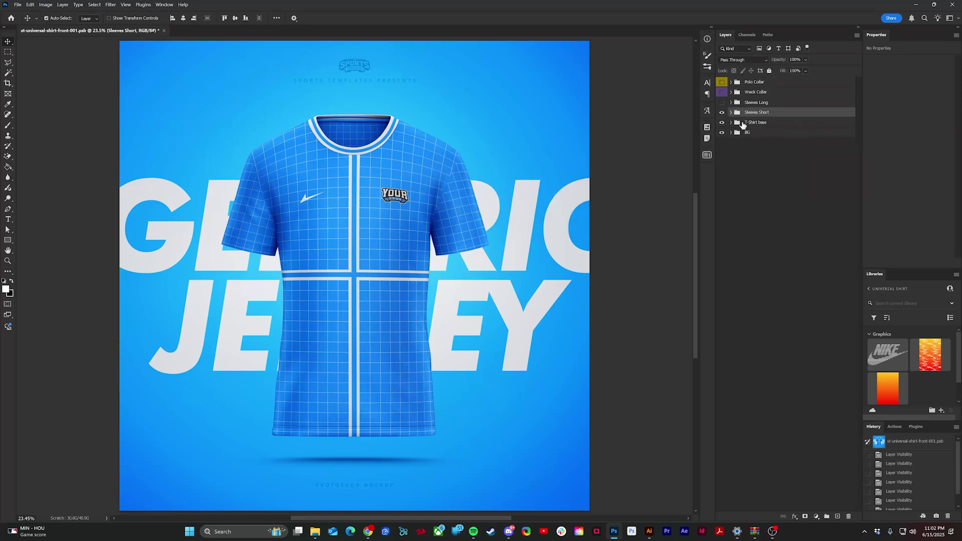
left_click(731, 122)
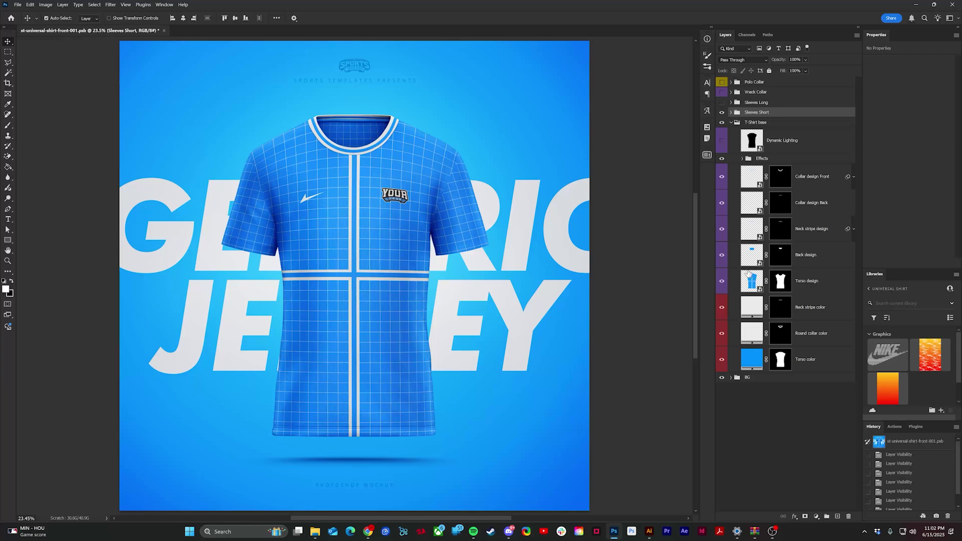
scroll(323, 120, "up", 6)
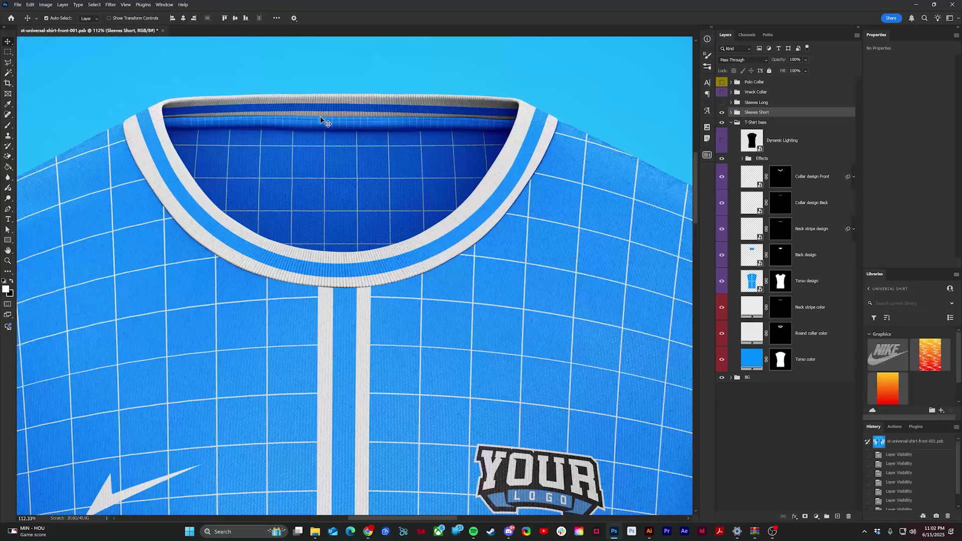
scroll(324, 121, "up", 2)
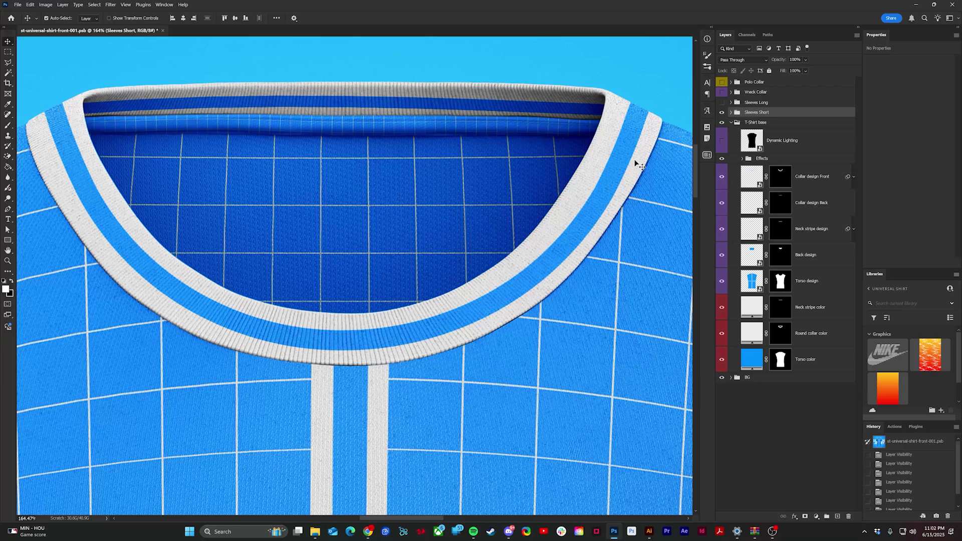
left_click(731, 124)
left_click(730, 113)
scroll(544, 137, "down", 5)
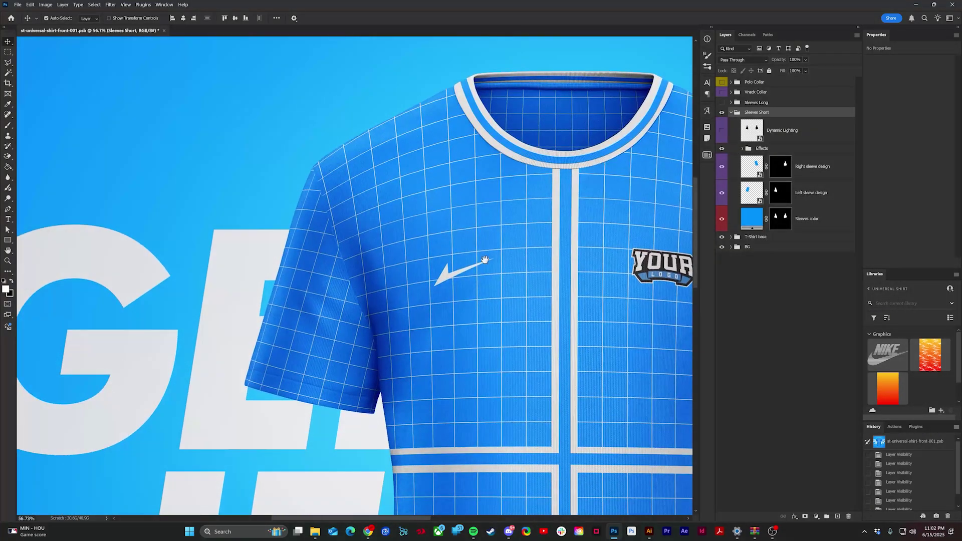
Zoom in on the right sleeve, then select and show the sleeves' Dynamic Lighting layer.
left_click_drag(485, 260, 315, 228)
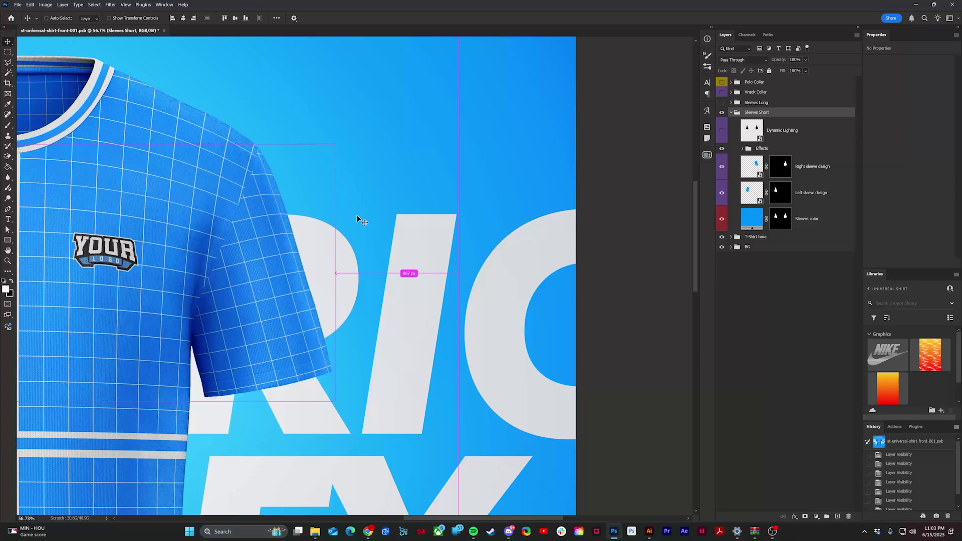
key("ctrl+0")
left_click(772, 139)
left_click(722, 130)
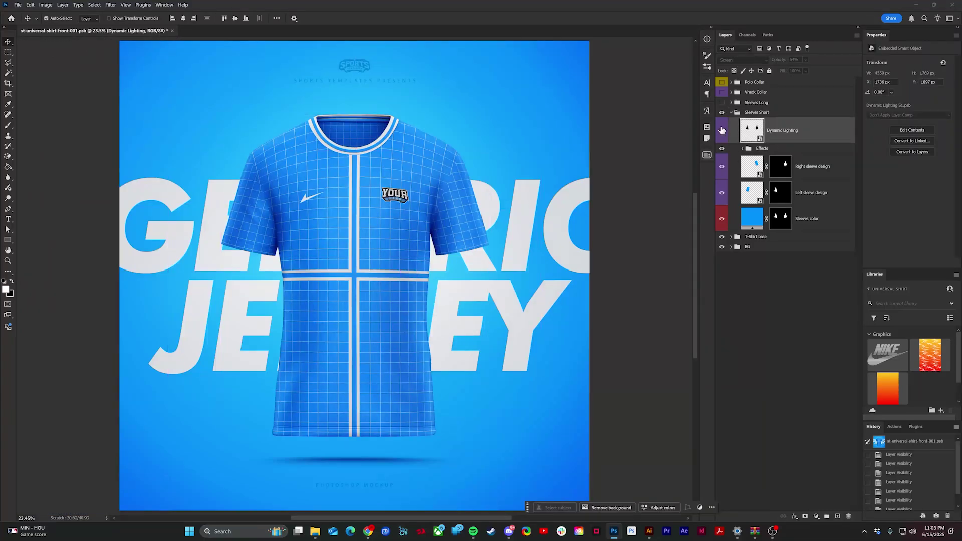
scroll(438, 142, "up", 3)
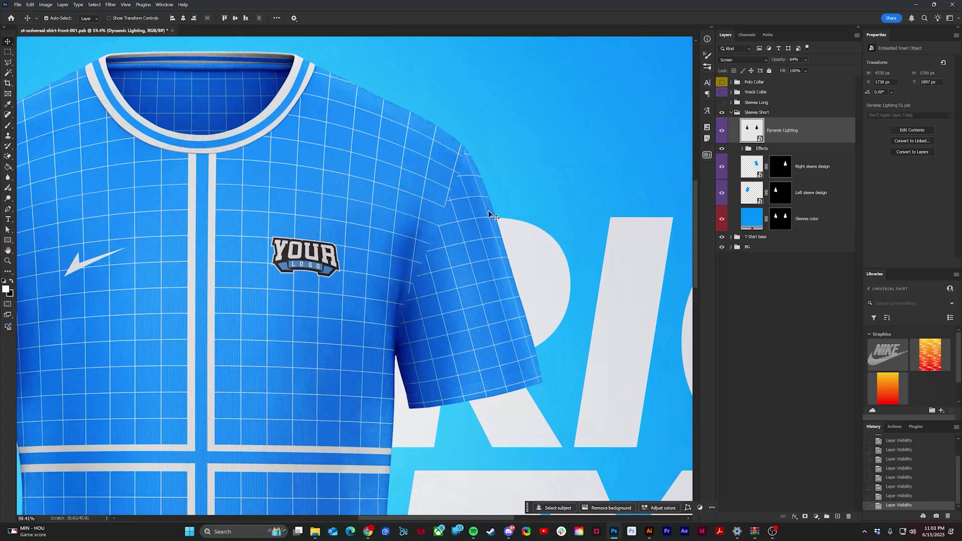
scroll(451, 171, "up", 5)
left_click_drag(440, 168, 434, 167)
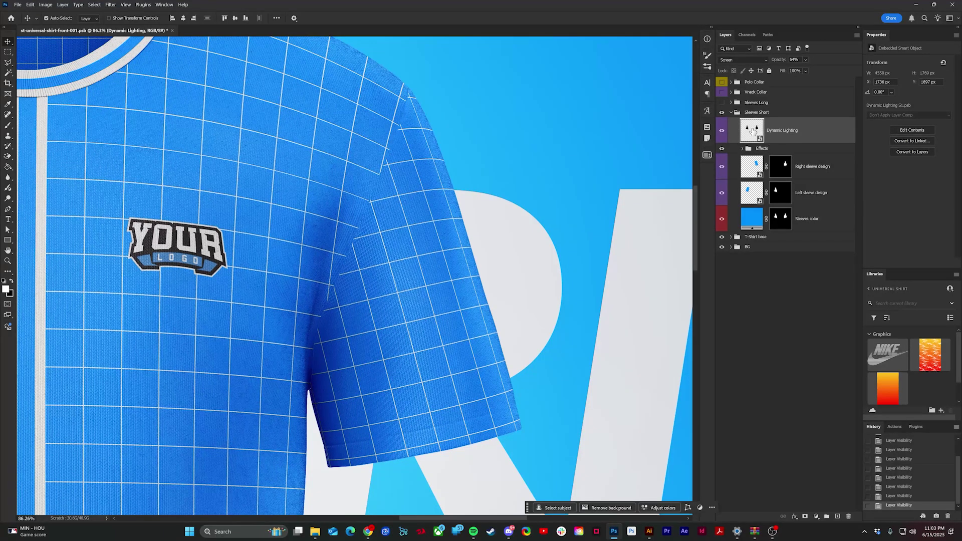
In the Dynamic Lighting smart object, set Channel Mixer 1 to Red -28 and Green +128.
double_click(752, 131)
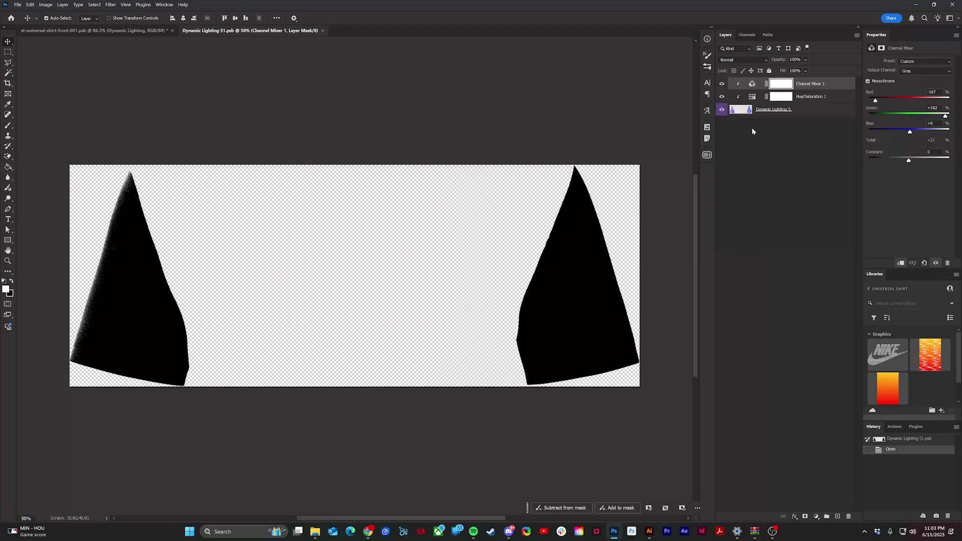
left_click(754, 85)
left_click(753, 100)
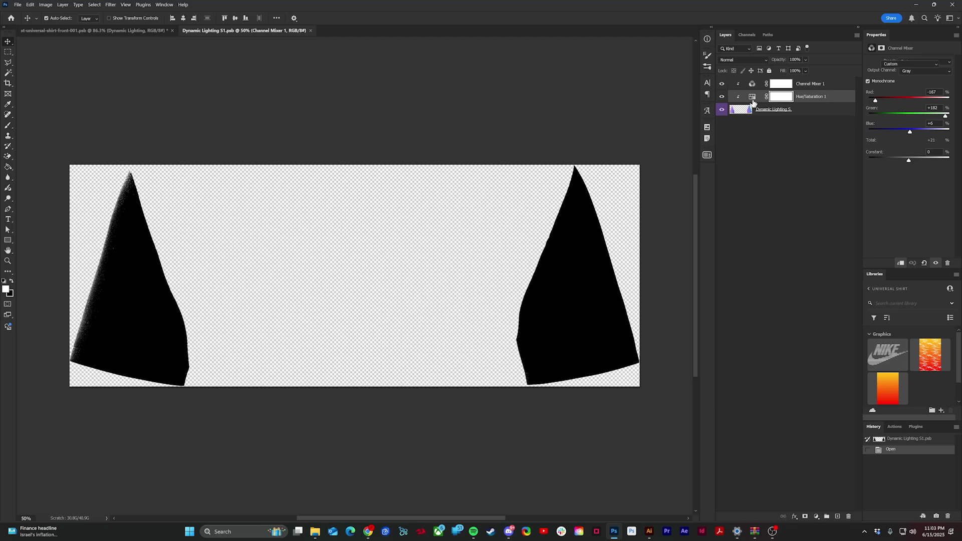
left_click(750, 86)
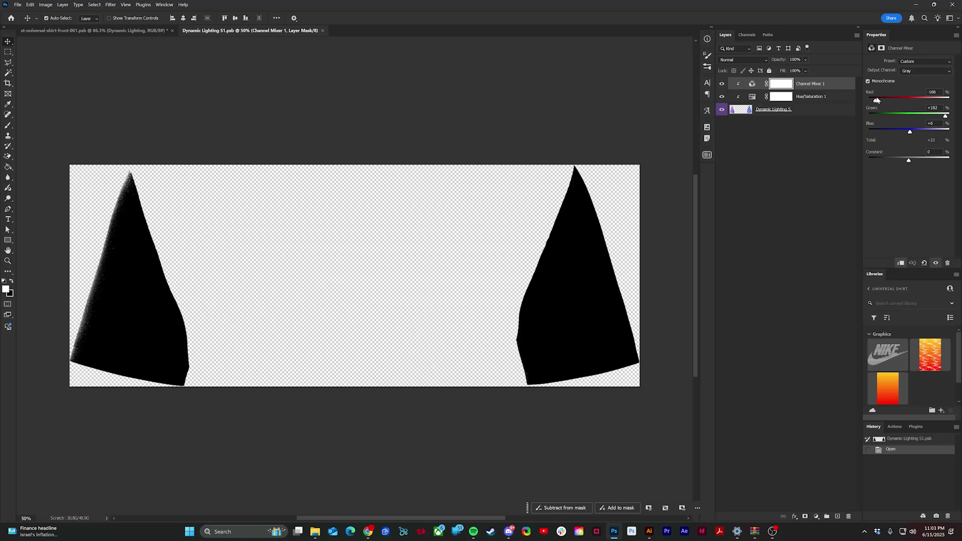
left_click_drag(876, 101, 903, 101)
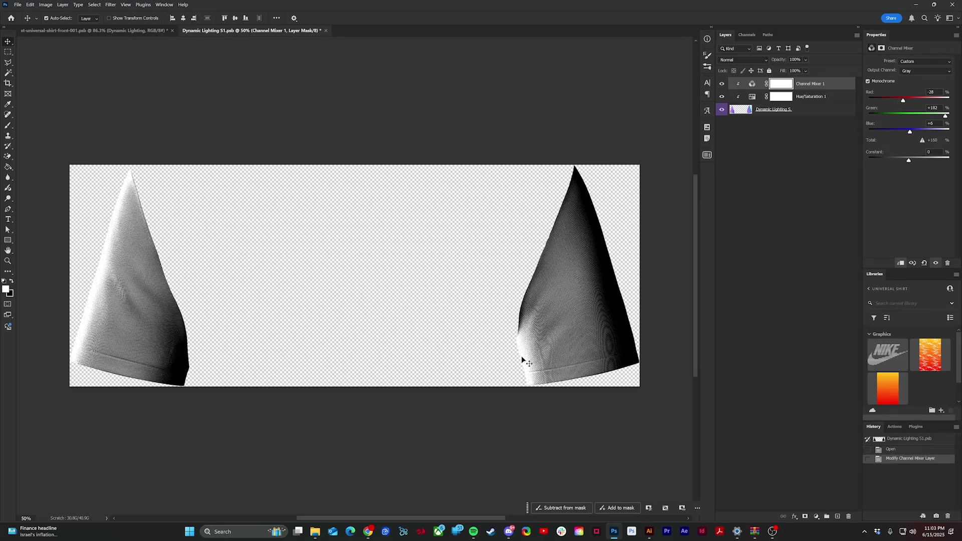
mouse_move(946, 117)
left_mouse_down()
mouse_move(916, 116)
mouse_move(934, 116)
left_mouse_up()
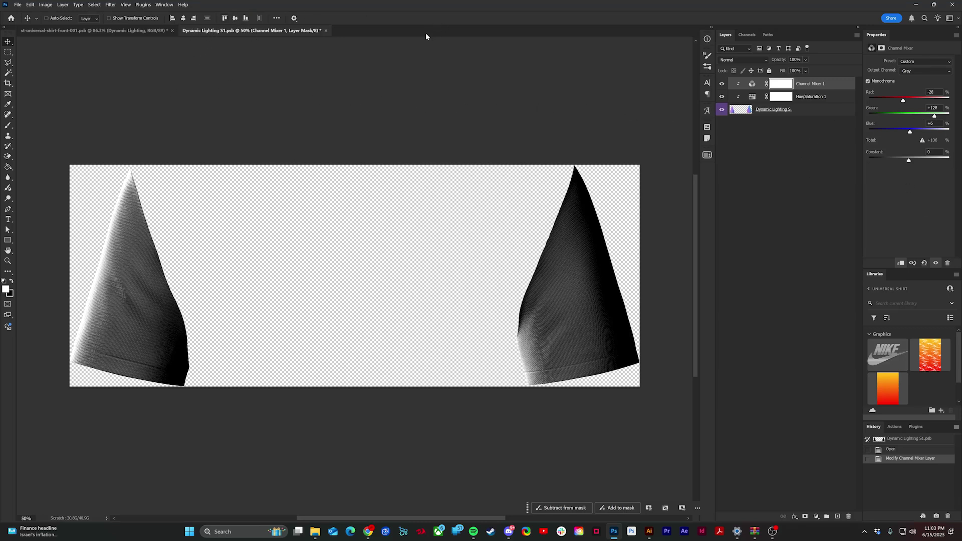
left_click(74, 31)
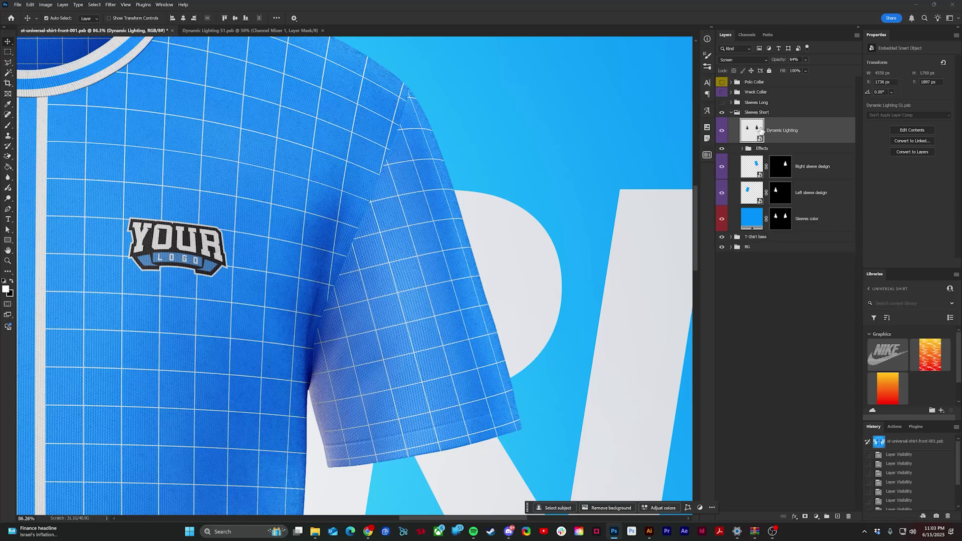
Toggle the long sleeves on and off, then revert History to before the smart-object update.
left_click(731, 113)
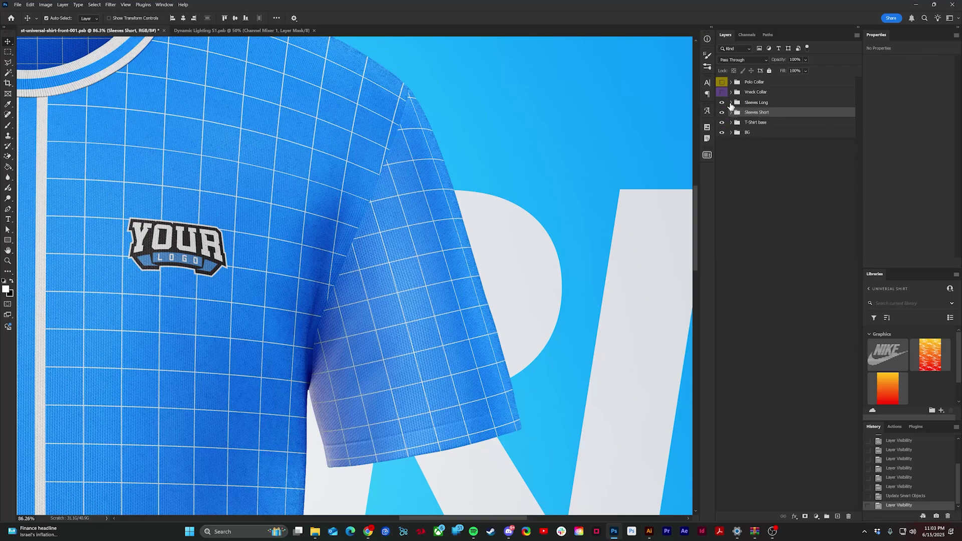
left_click(731, 102)
left_click(722, 103)
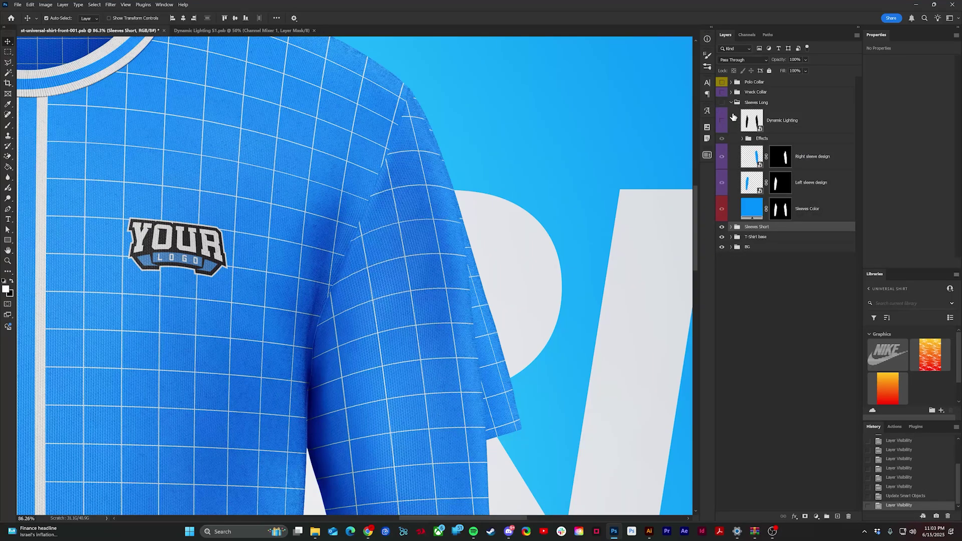
left_click(730, 102)
left_click(722, 102)
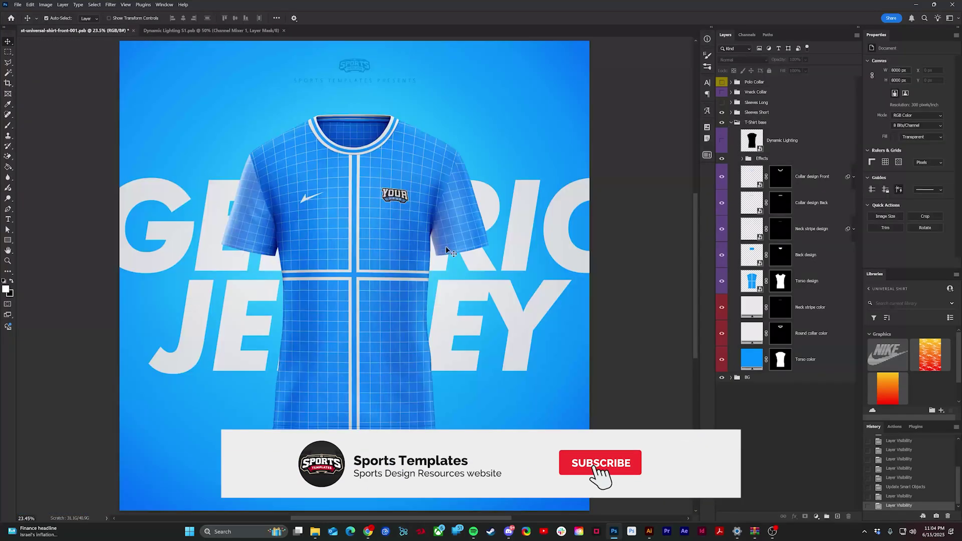
left_click(907, 479)
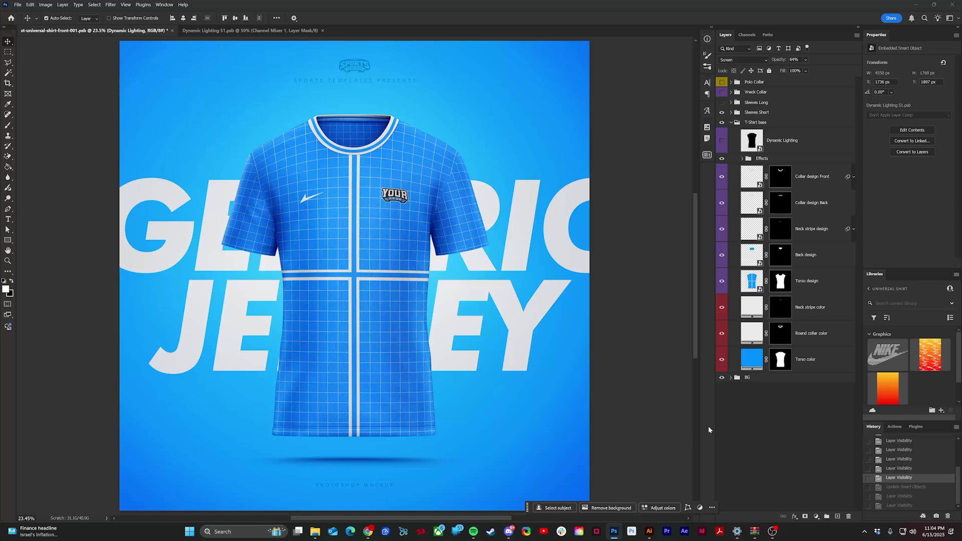
left_click(807, 361)
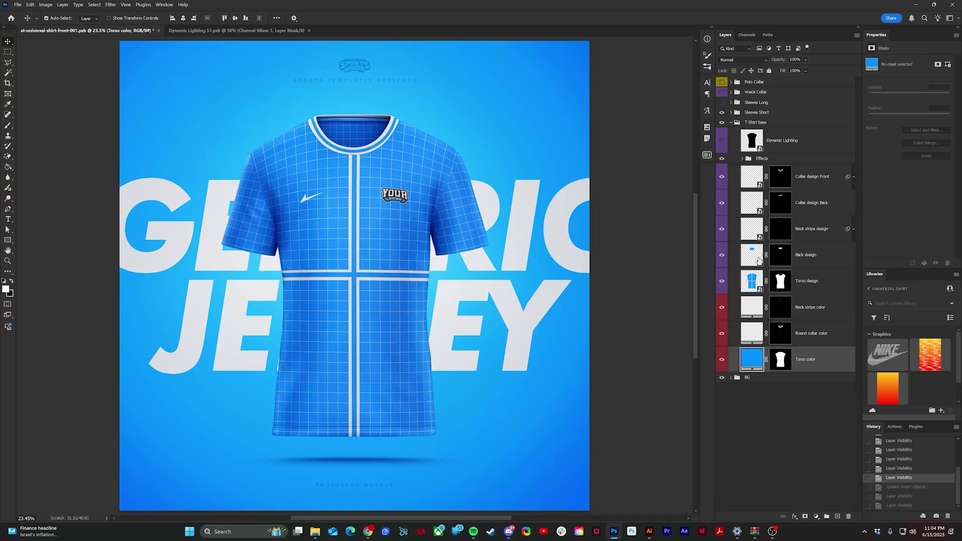
Open the Torso design smart object and hide its Grid, Your logo and Logo layers.
left_click(752, 282)
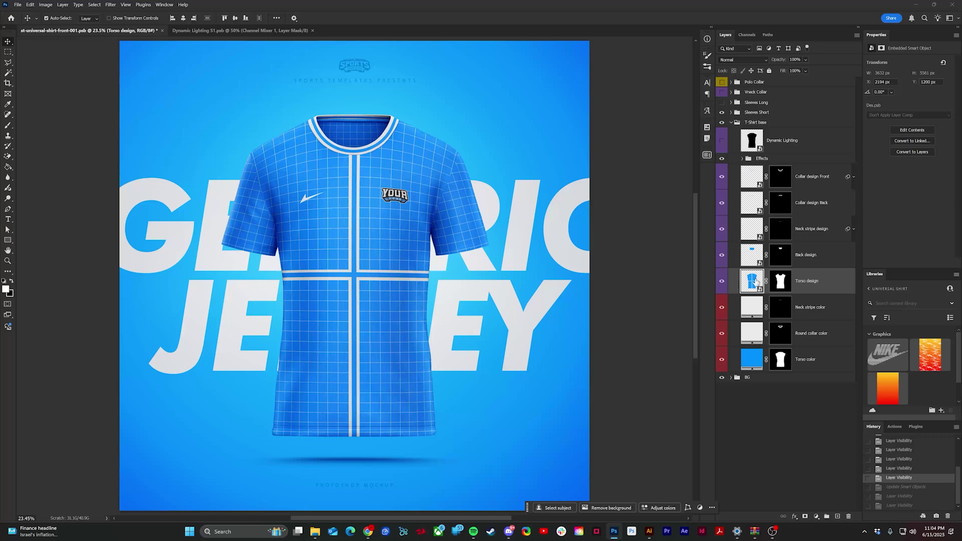
double_click(750, 279)
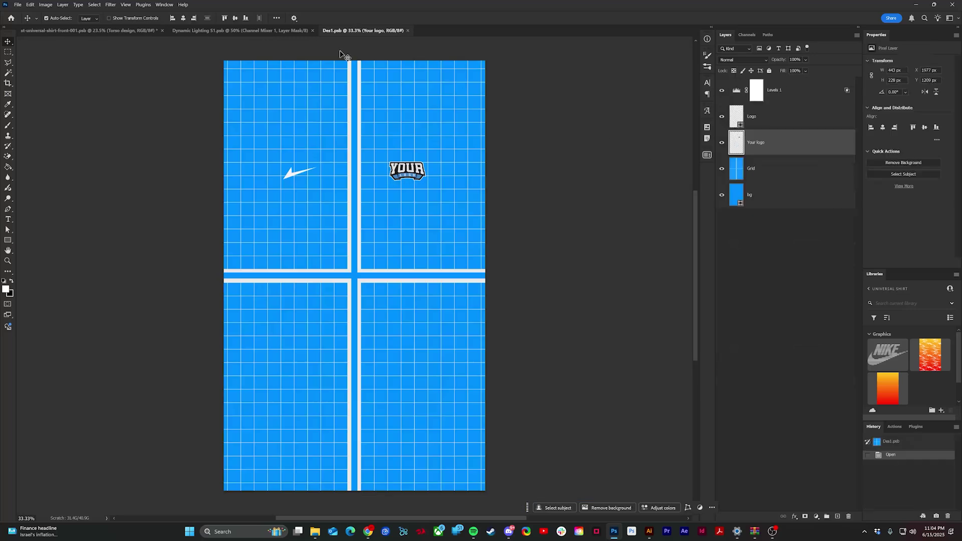
key("ctrl+0")
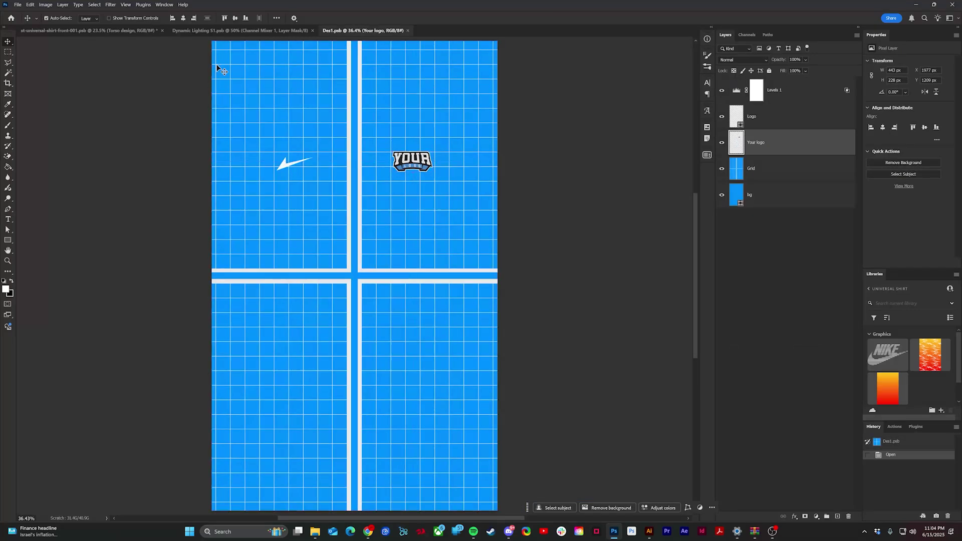
left_click(721, 168)
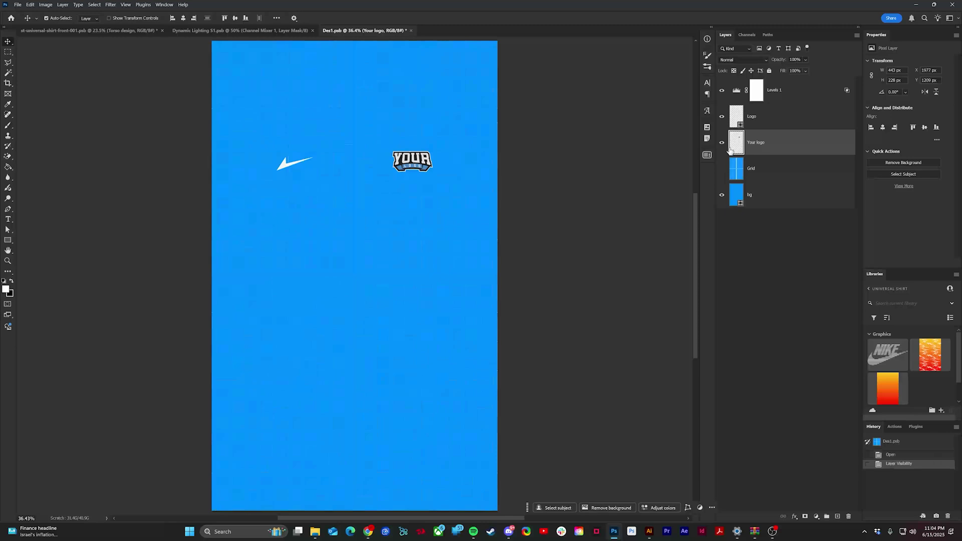
left_click(722, 143)
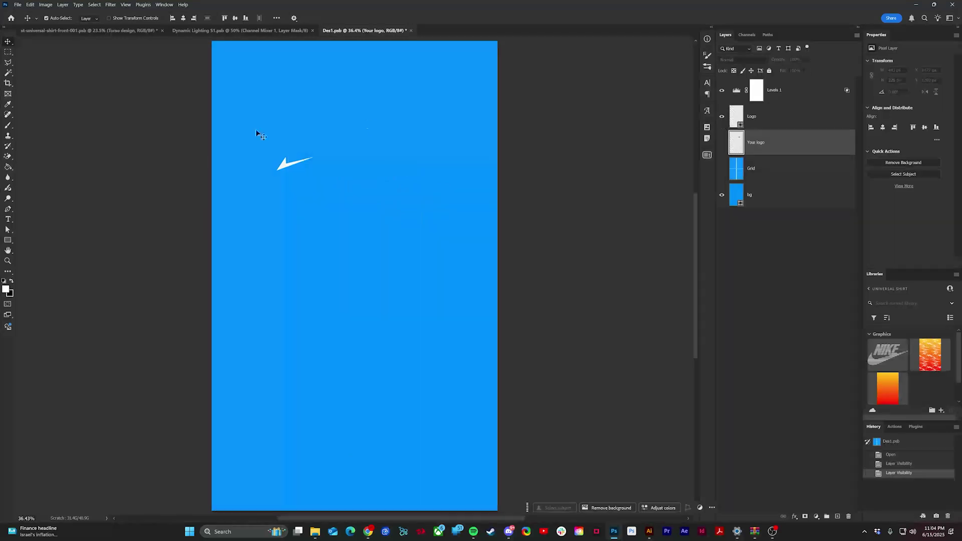
left_click(722, 117)
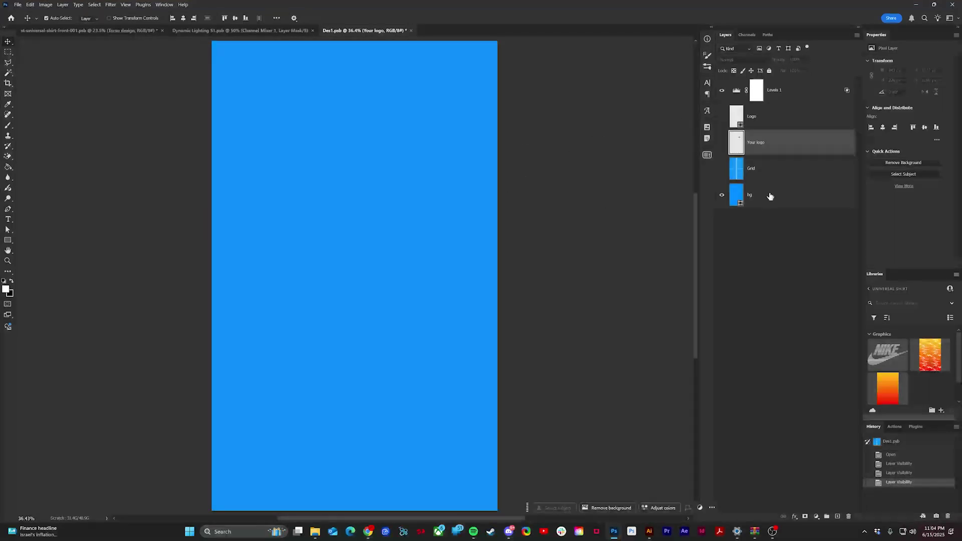
left_click(769, 195)
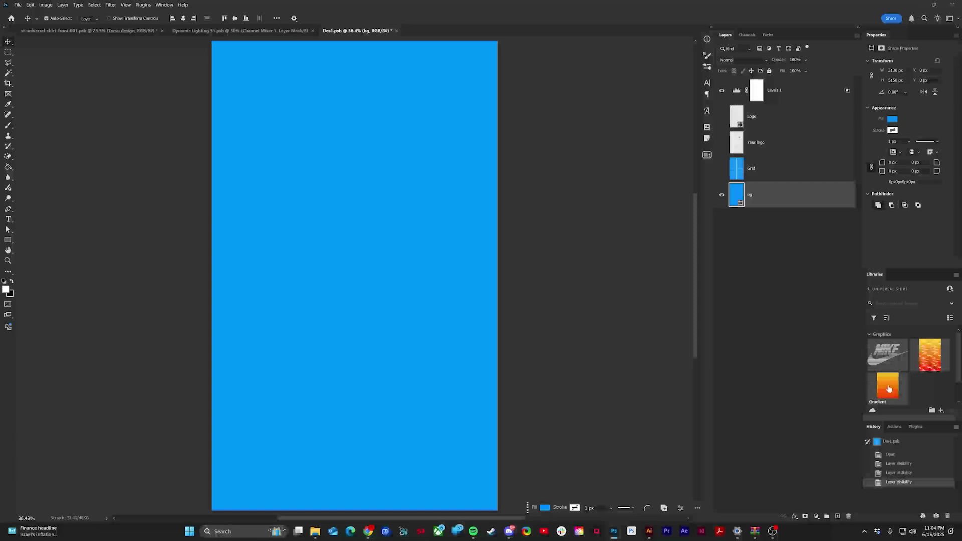
Place the orange-to-red Gradient graphic above bg, scaled to cover the canvas.
left_click_drag(889, 389, 797, 187)
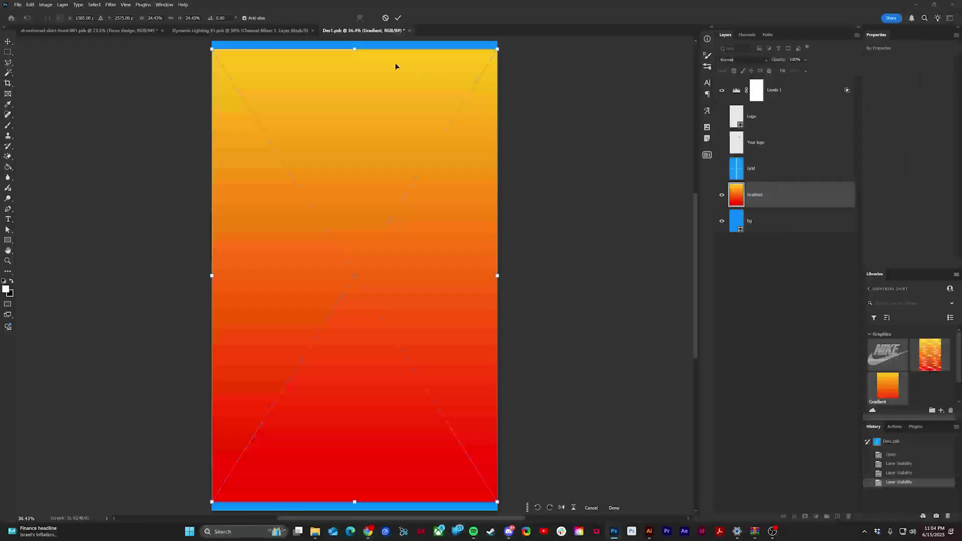
scroll(350, 51, "down", 1)
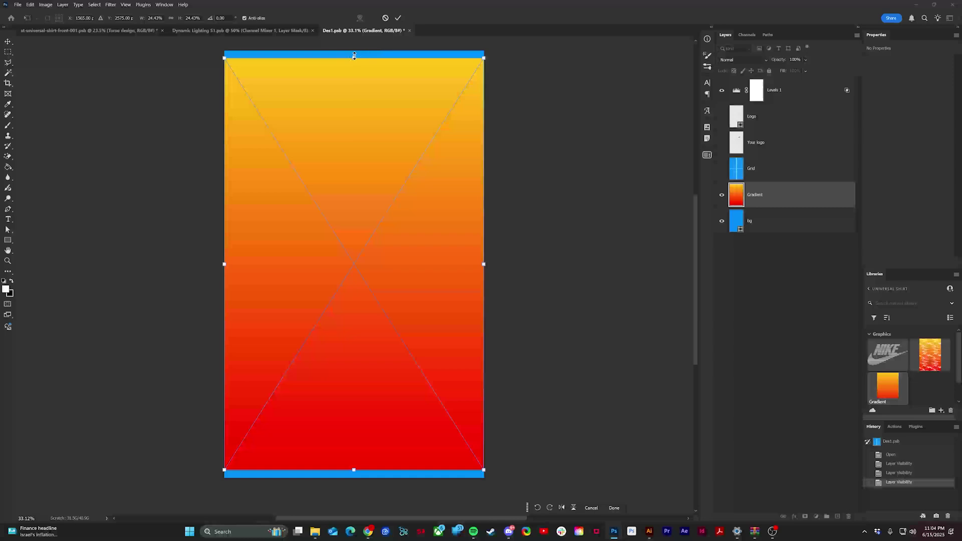
left_click_drag(353, 55, 354, 49)
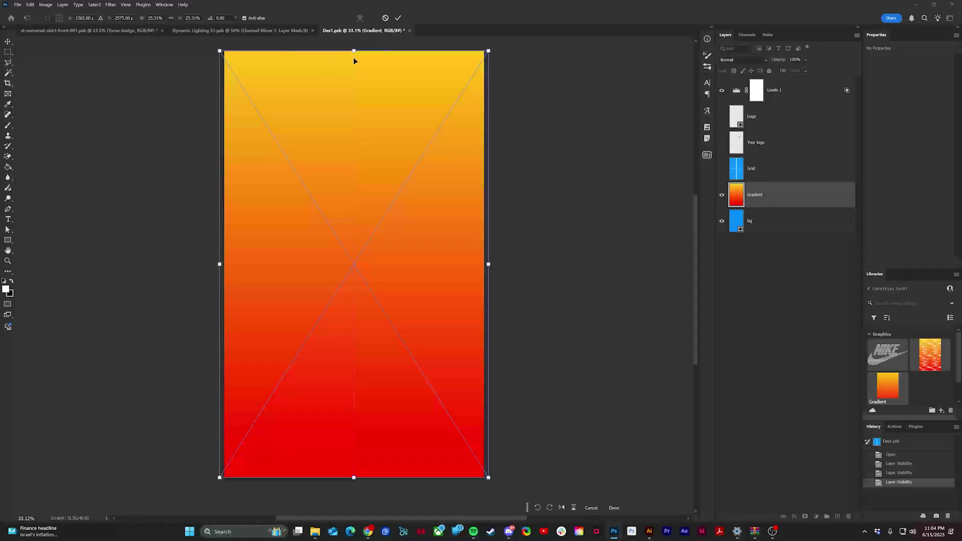
left_click(399, 18)
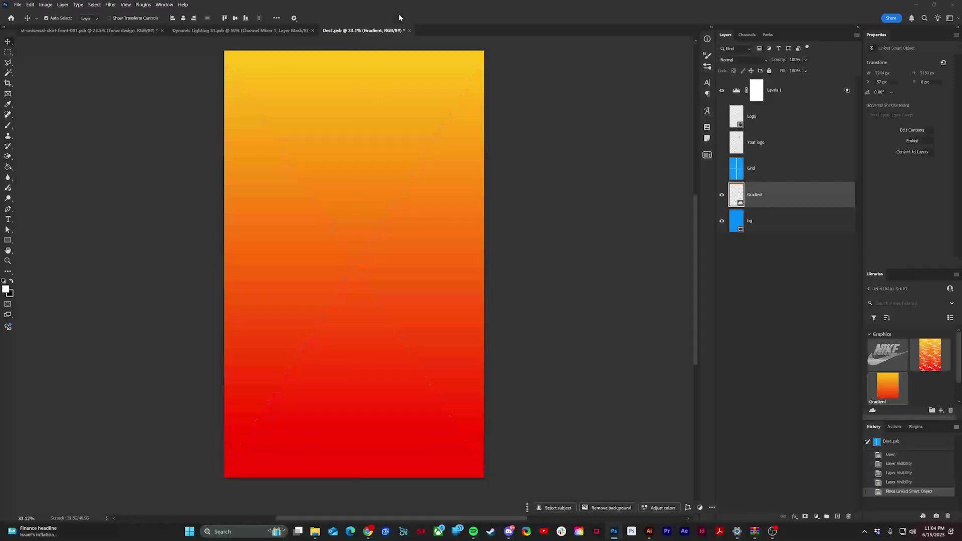
Place the white Pattern graphic from Libraries over the gradient.
left_click(751, 225)
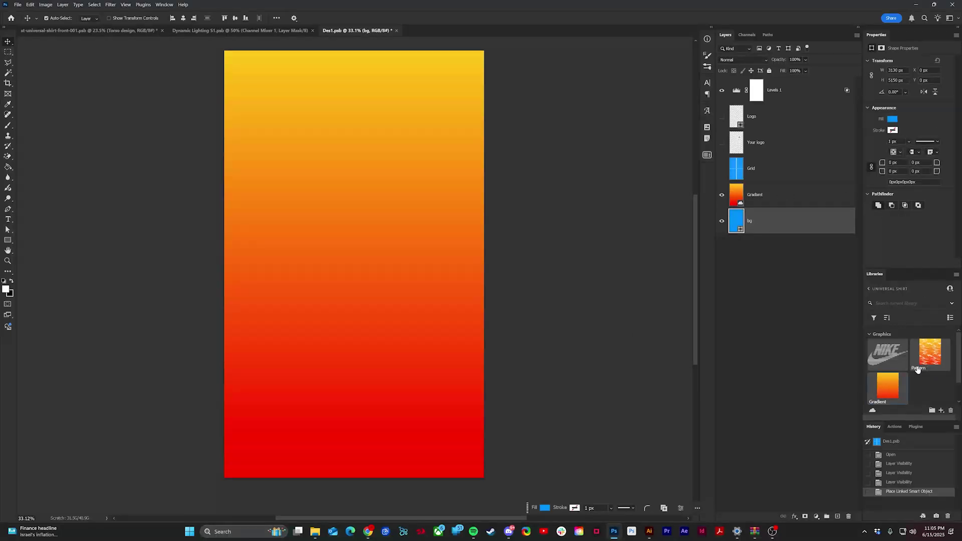
scroll(331, 245, "up", 1)
left_click_drag(930, 354, 813, 191)
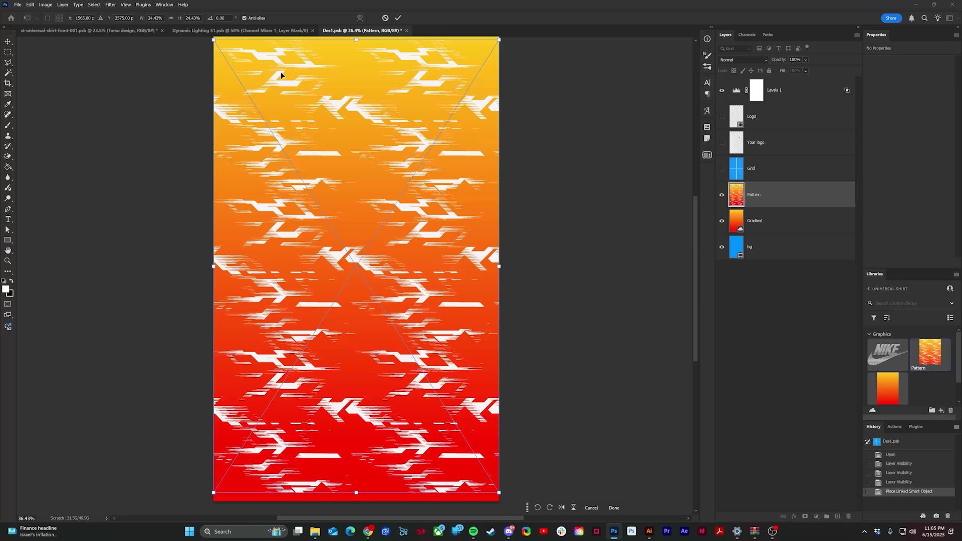
scroll(354, 49, "down", 1)
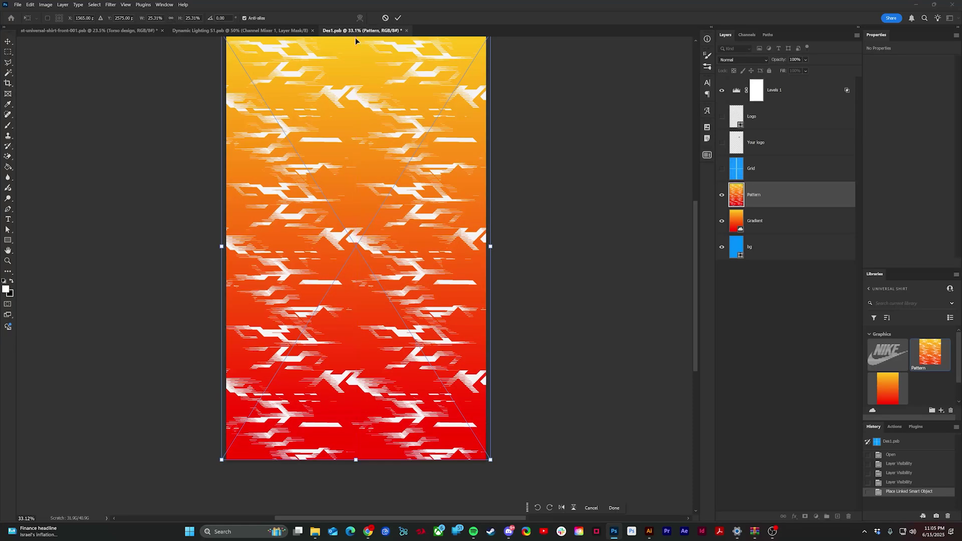
key("Return")
left_click_drag(405, 171, 405, 194)
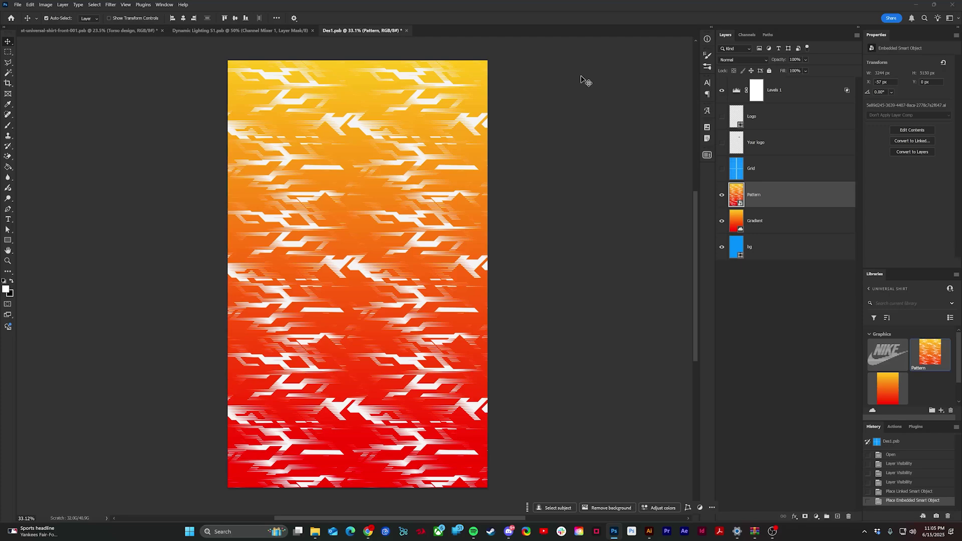
scroll(330, 125, "up", 5)
Lower the Pattern layer's opacity to about 48%.
scroll(333, 133, "down", 4)
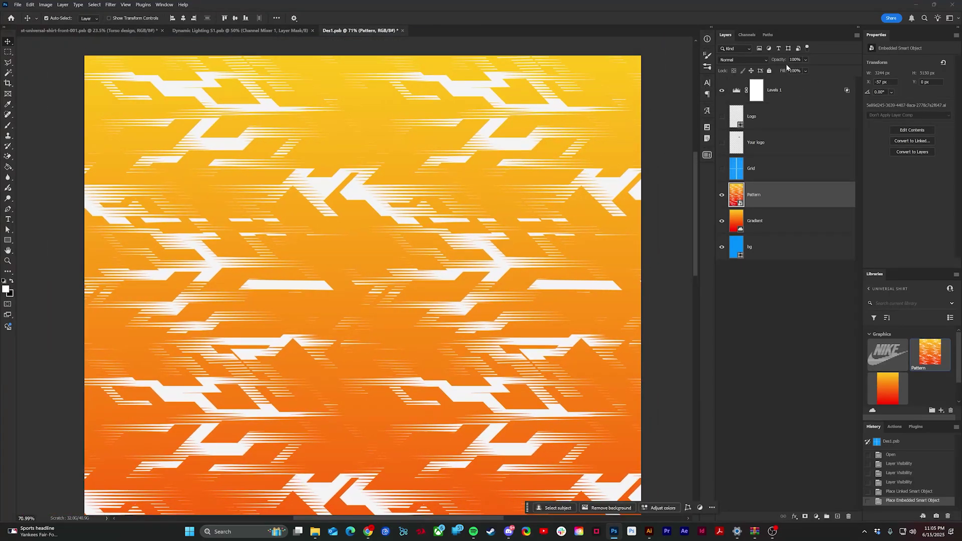
left_click_drag(782, 60, 770, 60)
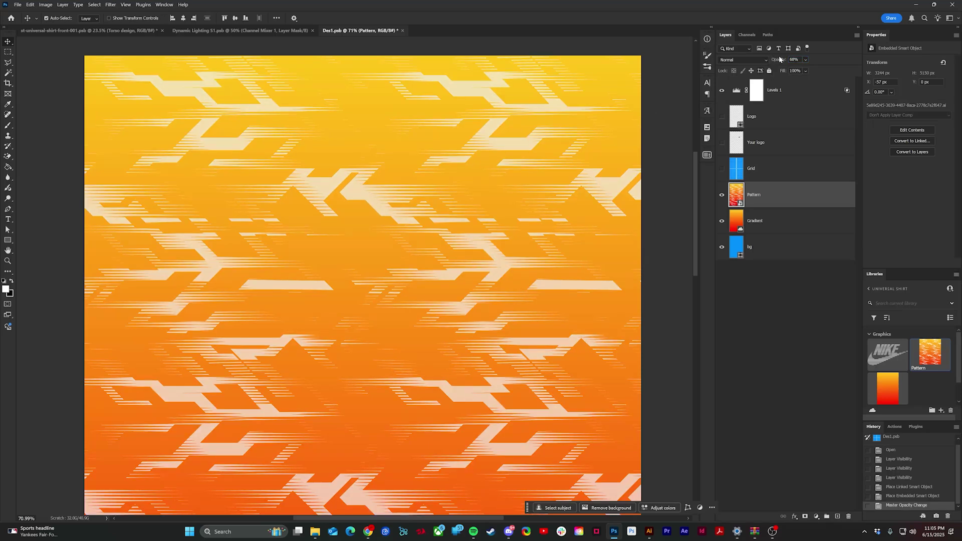
left_click_drag(779, 59, 771, 59)
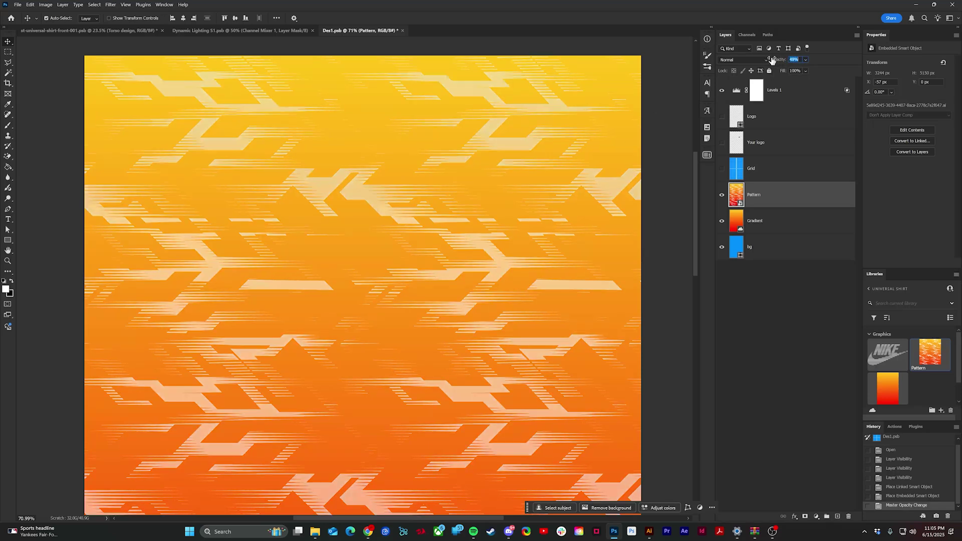
scroll(490, 167, "down", 3)
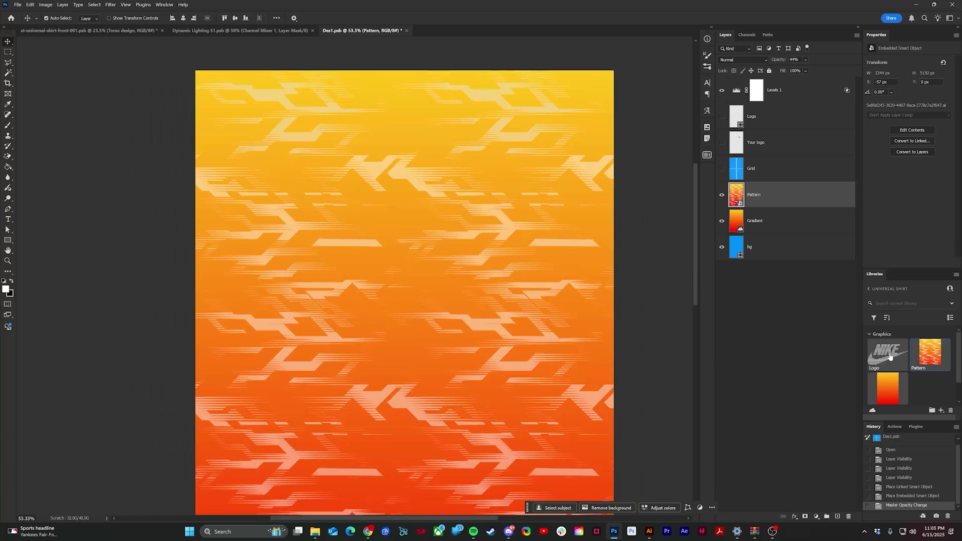
Add the Nike Logo graphic from Libraries and enlarge it twice, to about 104.4%.
left_click_drag(885, 354, 799, 189)
scroll(432, 220, "down", 3)
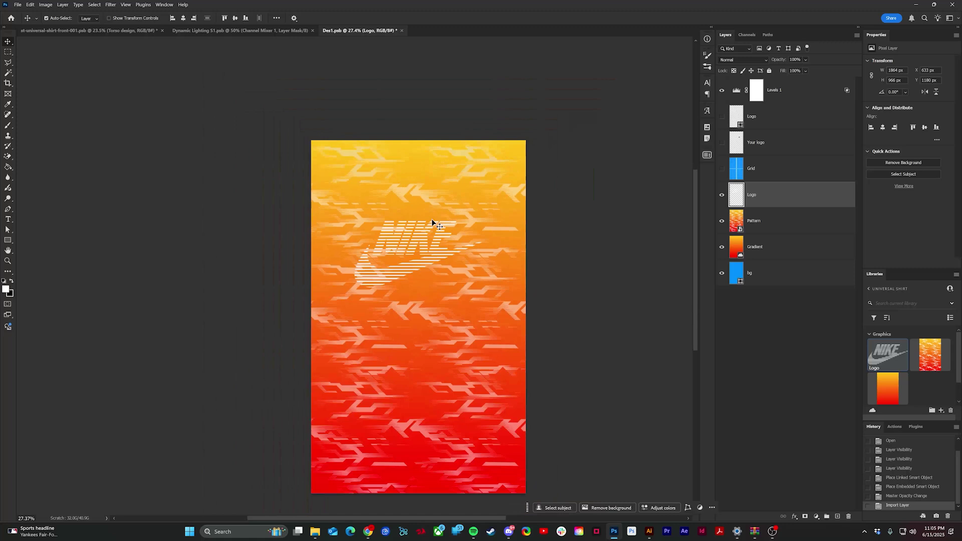
key("ctrl+0")
key("ctrl+t")
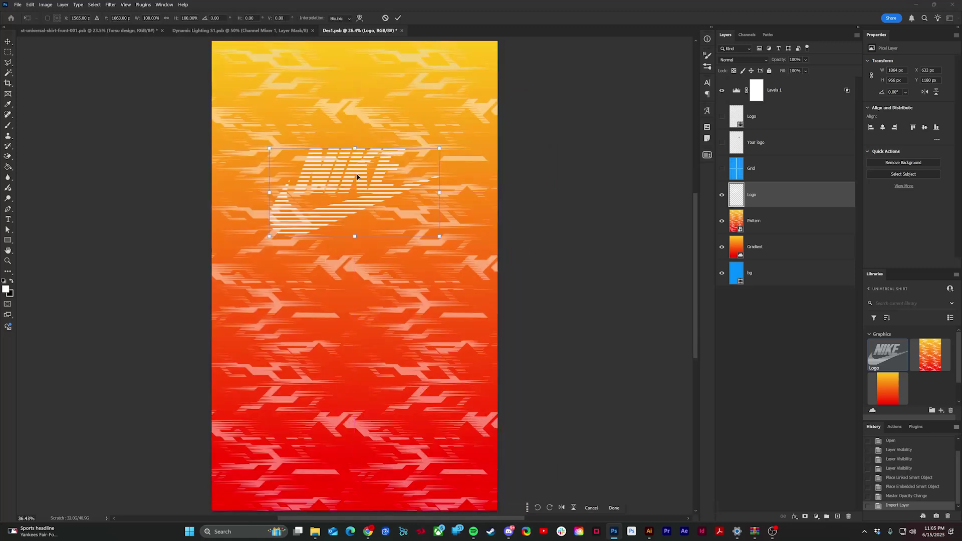
left_click_drag(438, 196, 443, 197)
key("Return")
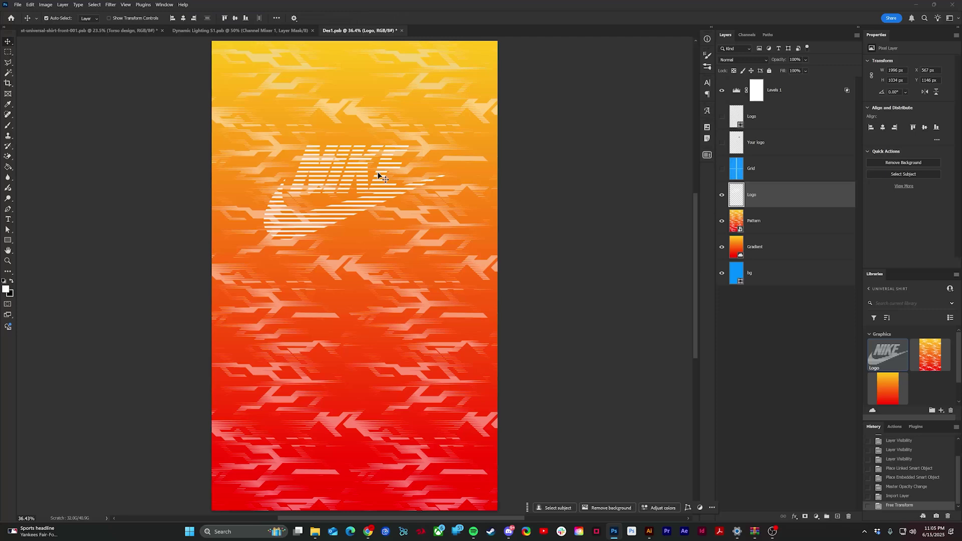
key("ctrl+t")
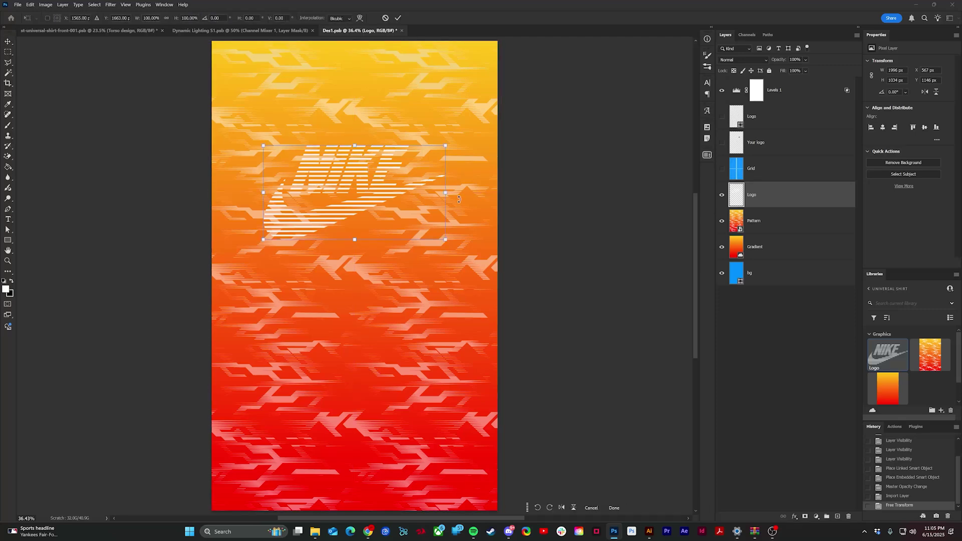
left_click_drag(459, 199, 448, 193)
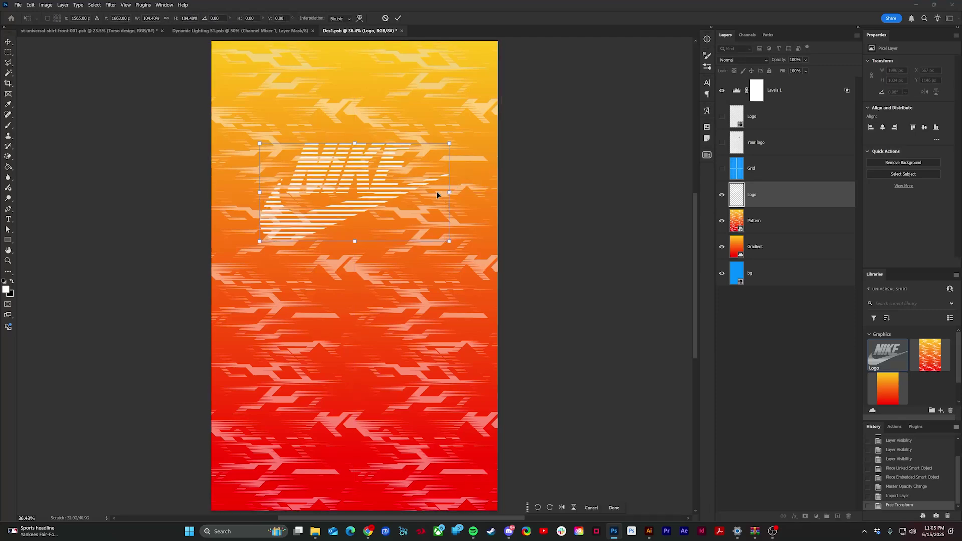
key("Return")
scroll(300, 150, "up", 4)
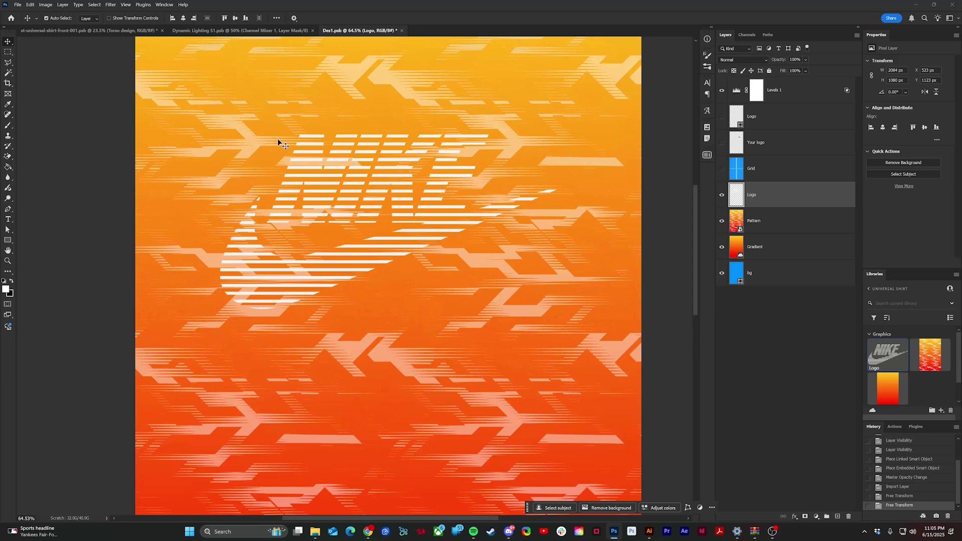
scroll(278, 143, "up", 2)
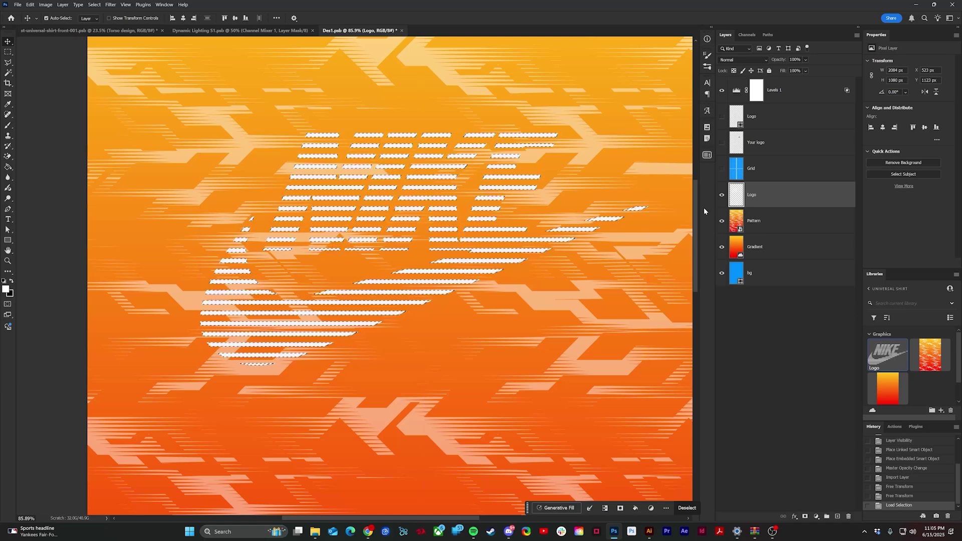
Expand the logo selection by 50 pixels and make the Pattern layer active.
left_click(94, 5)
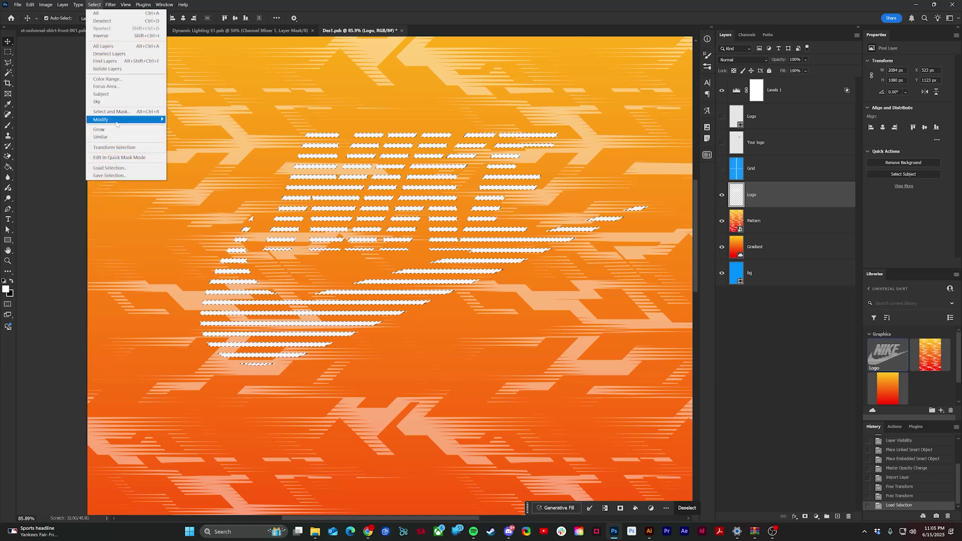
mouse_move(118, 120)
left_click(202, 135)
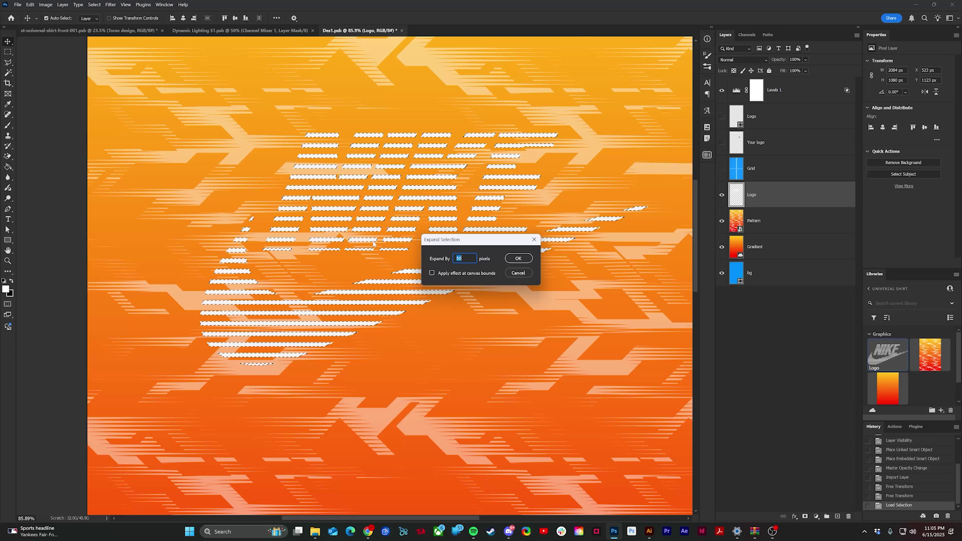
left_click(518, 258)
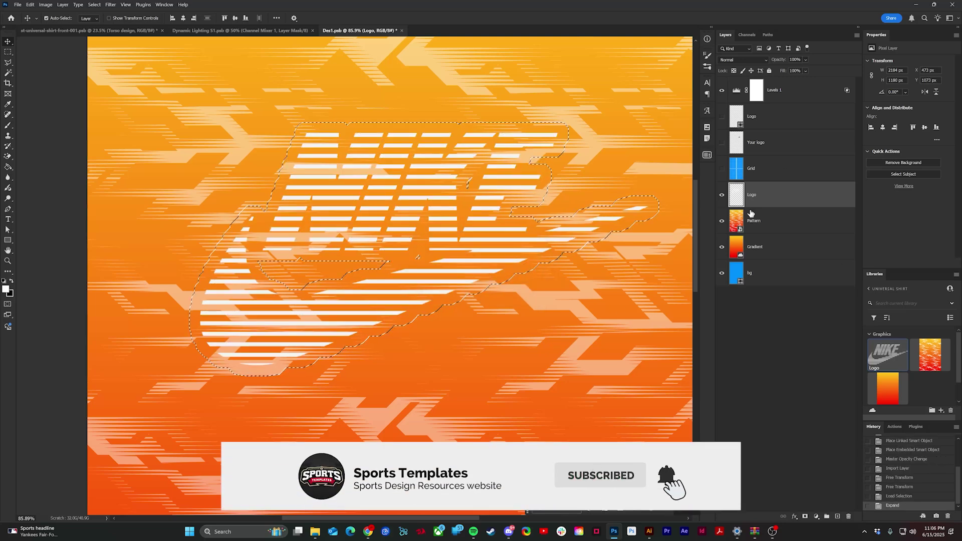
left_click(803, 516)
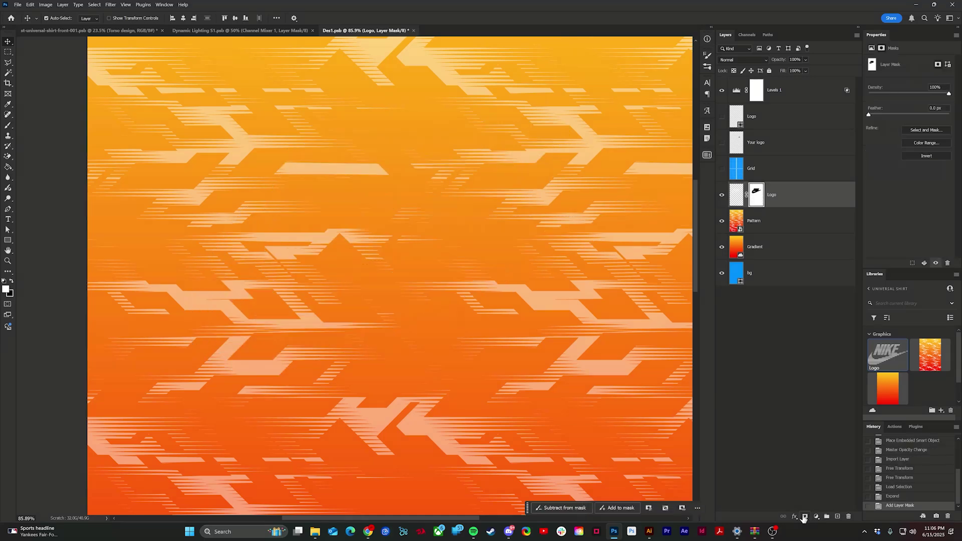
key("ctrl+z")
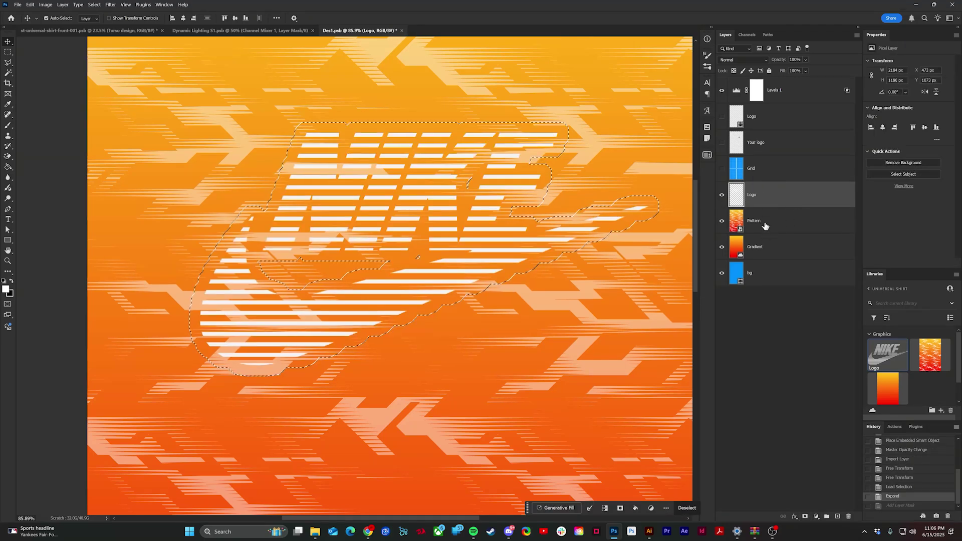
left_click(765, 223)
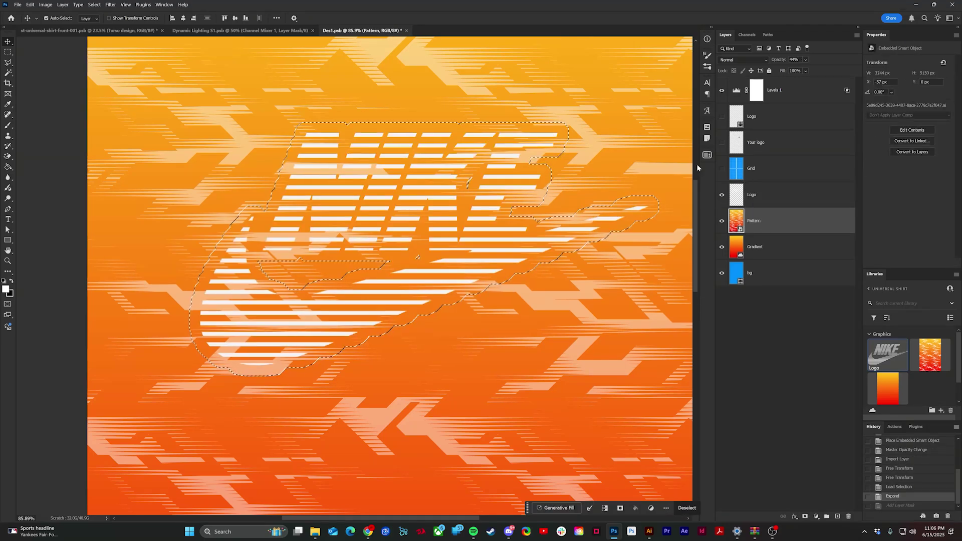
Add a layer mask to the Pattern layer from the expanded logo selection.
left_click(805, 517)
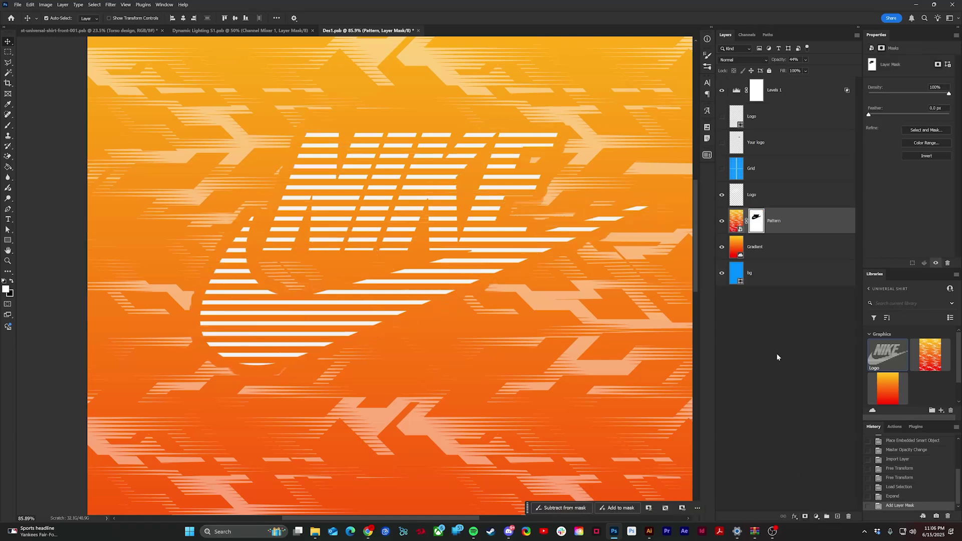
scroll(241, 220, "up", 7)
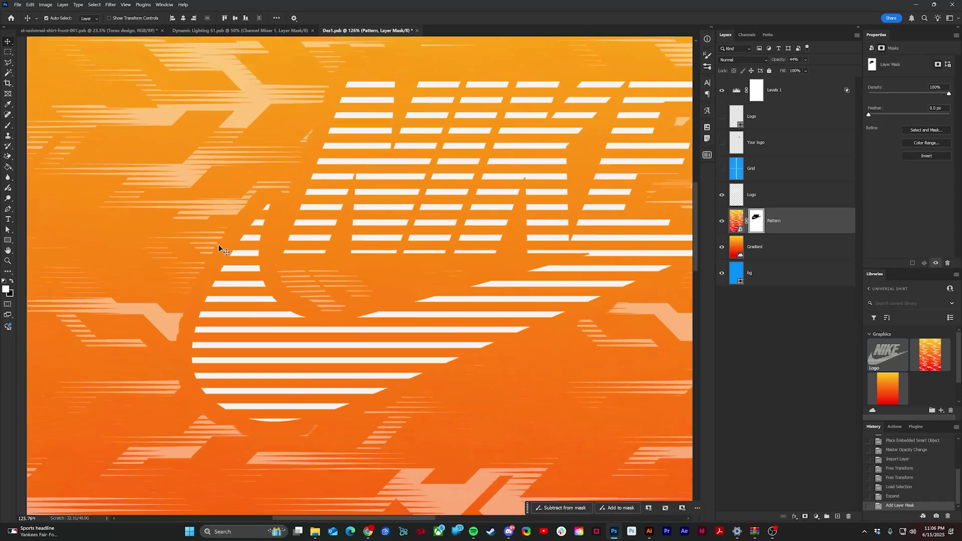
scroll(154, 377, "down", 5)
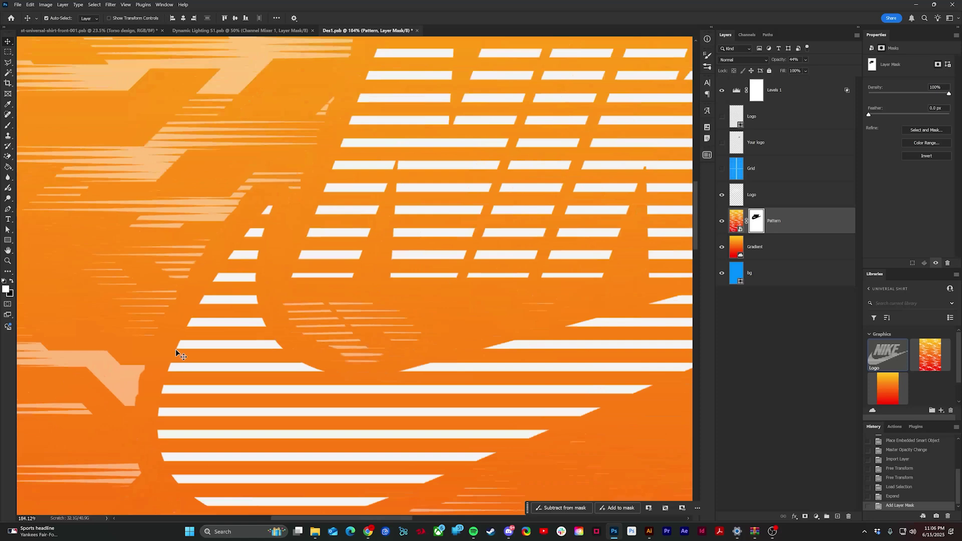
scroll(547, 249, "up", 3)
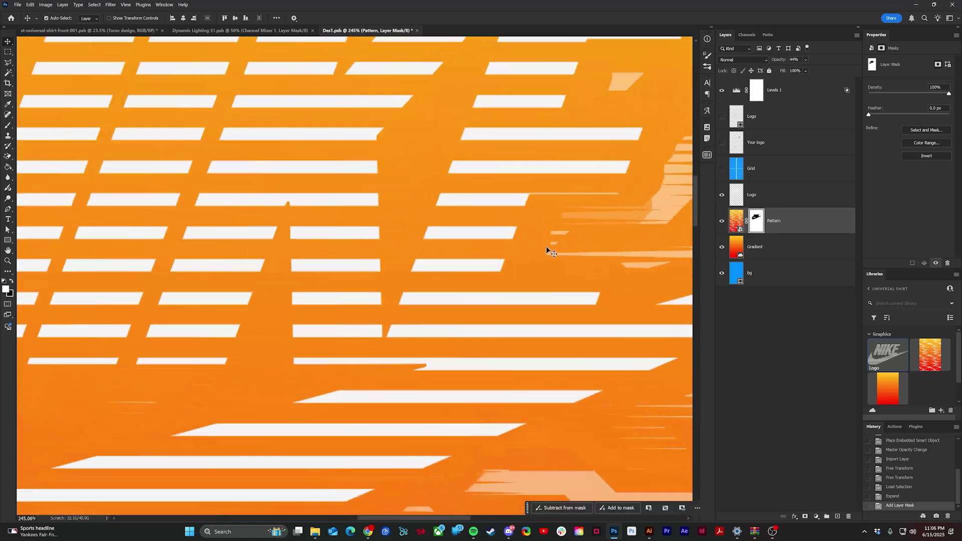
scroll(547, 222, "down", 3)
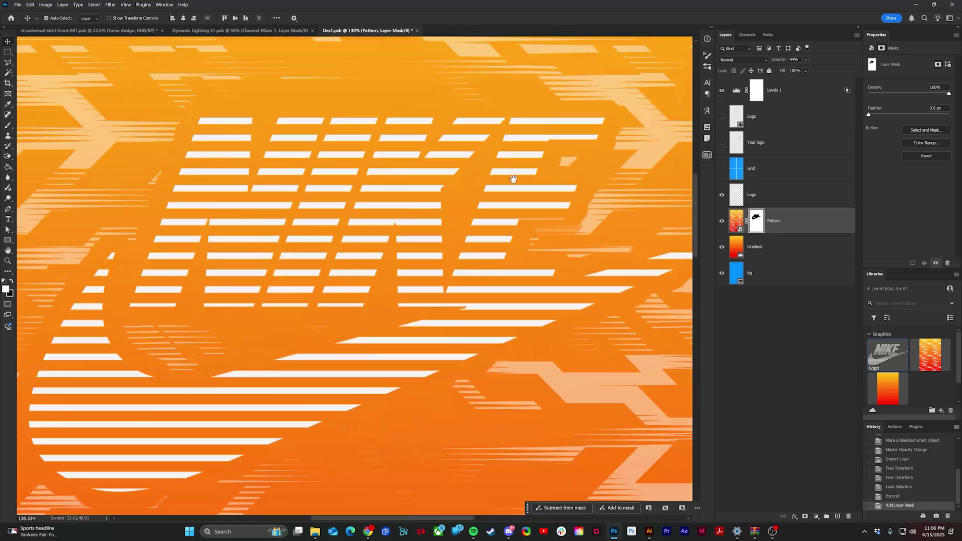
left_click_drag(344, 283, 346, 302)
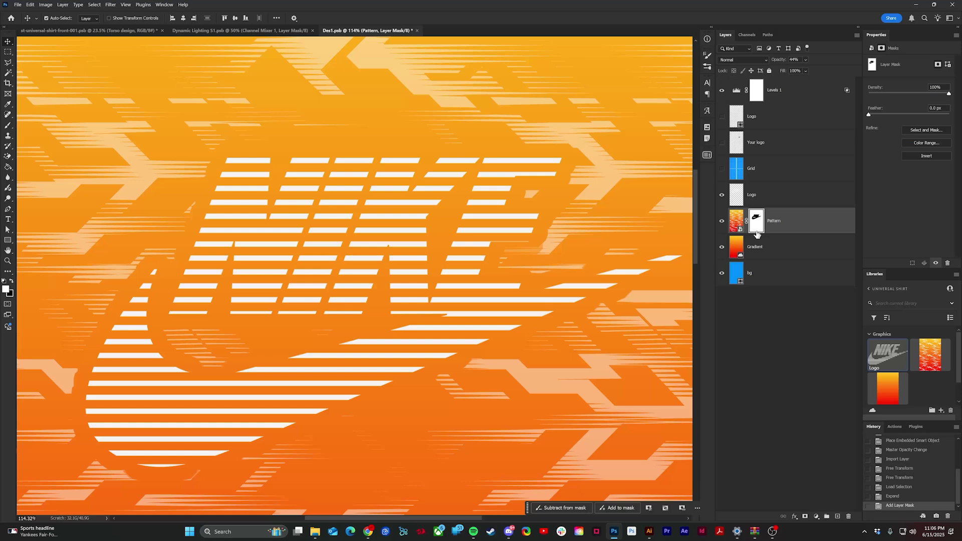
Choose the Brush tool with a 90 px round tip and a black foreground colour.
key("b")
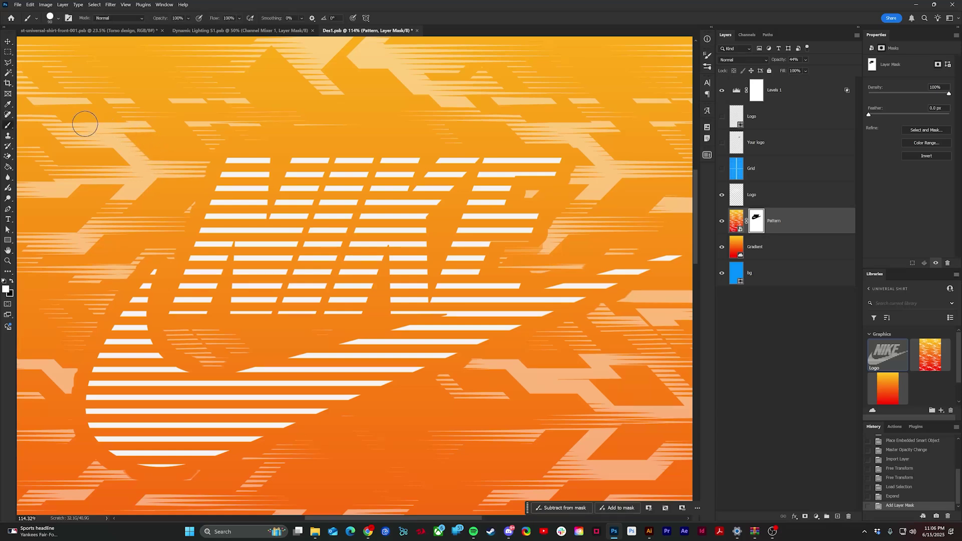
right_click(8, 126)
left_click(40, 125)
right_click(304, 184)
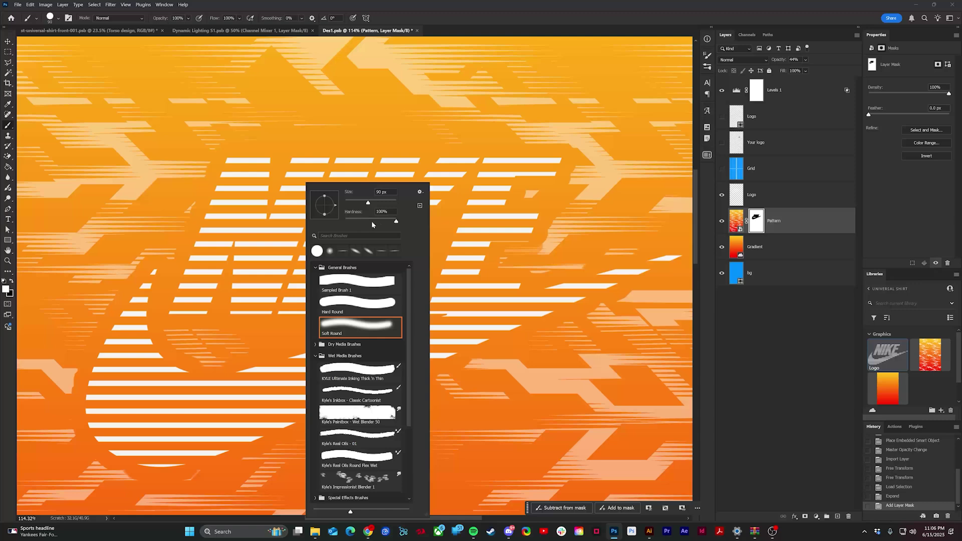
key("Return")
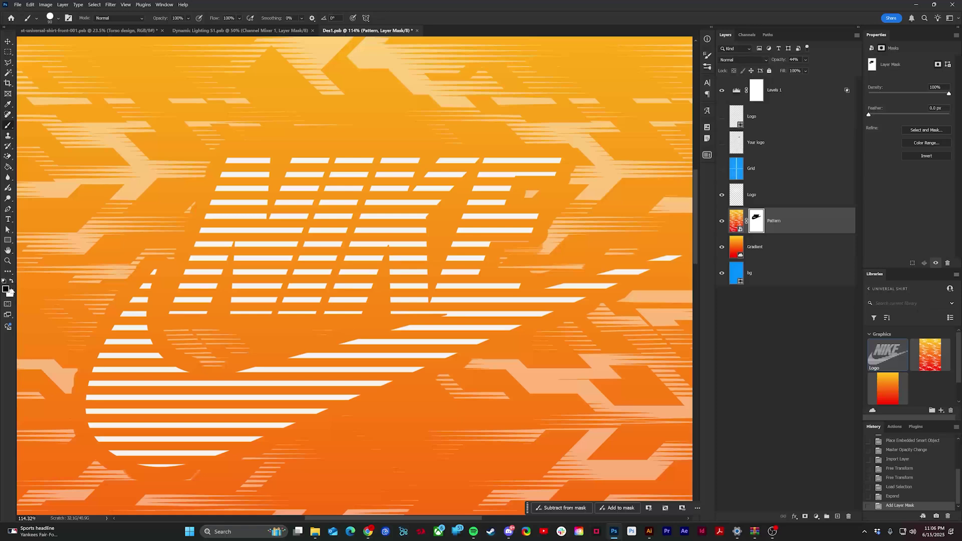
left_click(6, 288)
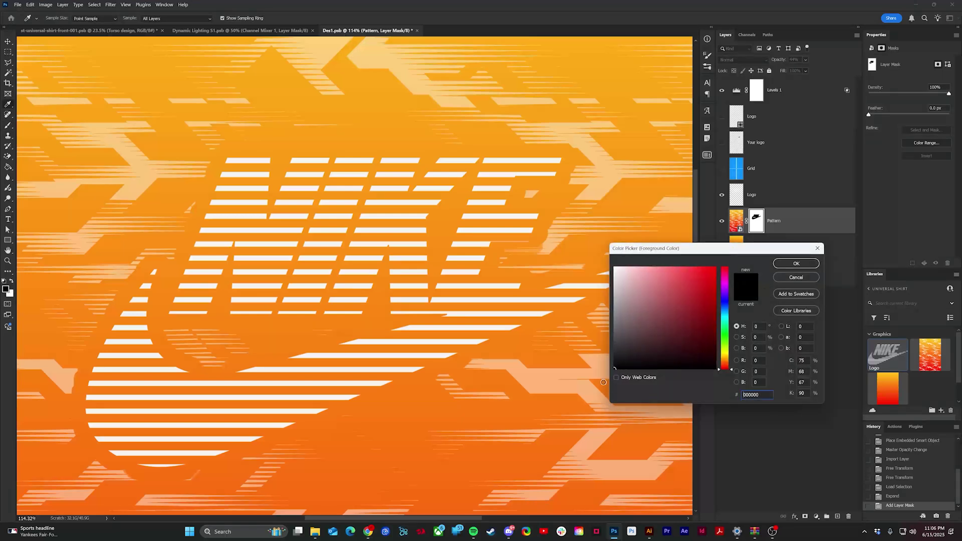
left_click(817, 248)
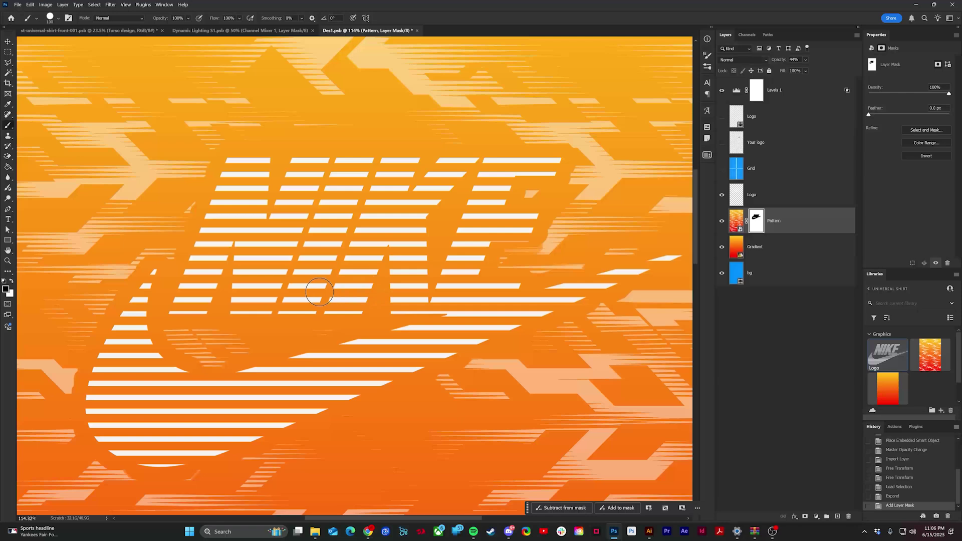
Paint black on the Pattern mask to erase the faint stripes around the swoosh.
key("bracketright")
key("bracketright")
key("bracketright")
key("bracketright")
mouse_move(310, 306)
left_mouse_down()
mouse_move(184, 347)
mouse_move(164, 334)
mouse_move(193, 356)
mouse_move(232, 339)
left_mouse_up()
key("bracketleft")
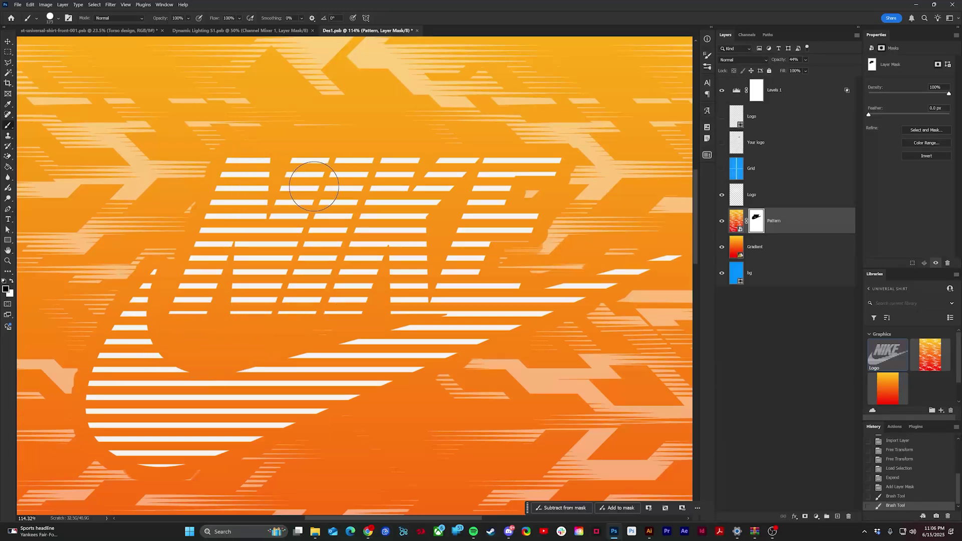
key("bracketleft")
key("bracketleft")
key("bracketleft")
mouse_move(510, 271)
left_mouse_down()
mouse_move(551, 278)
mouse_move(278, 282)
left_mouse_up()
key("bracketleft")
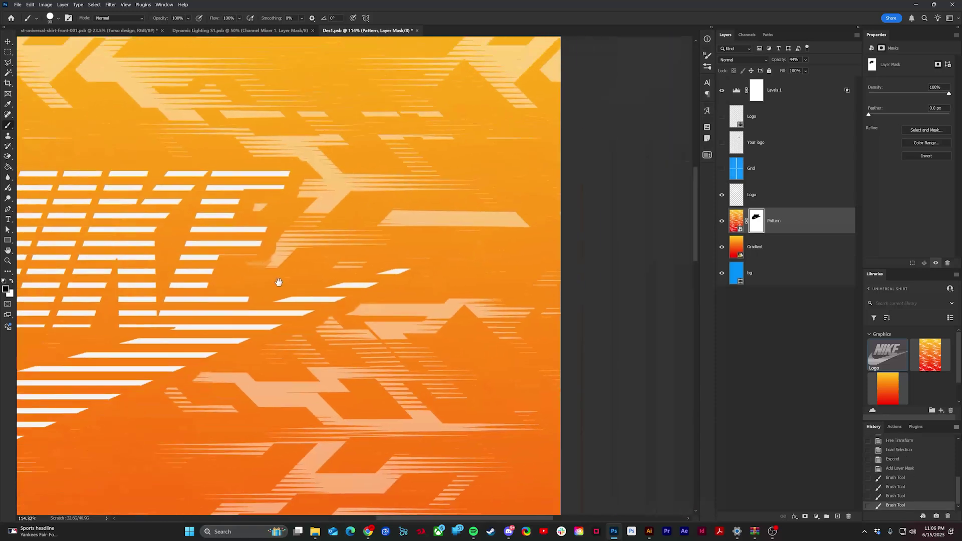
left_click_drag(346, 203, 368, 248)
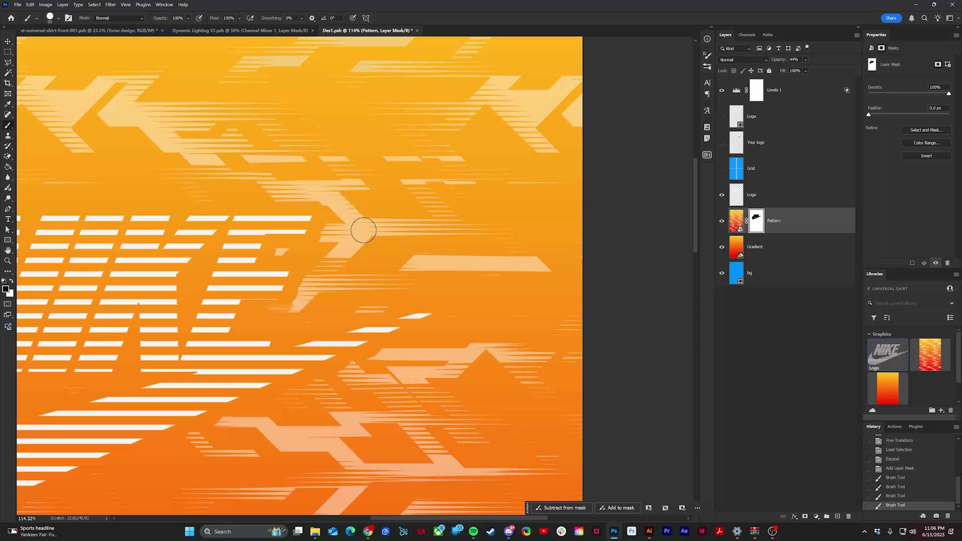
scroll(346, 200, "up", 5)
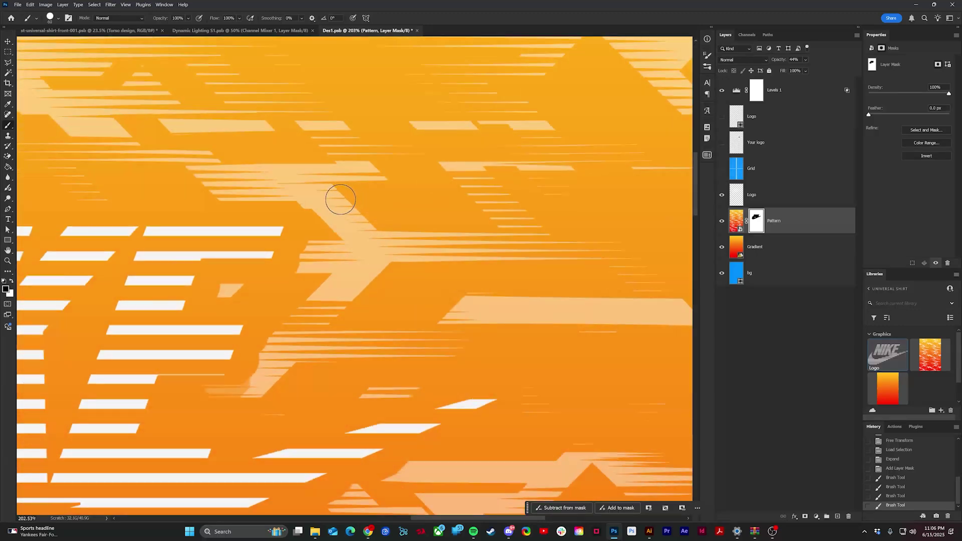
left_click(341, 197)
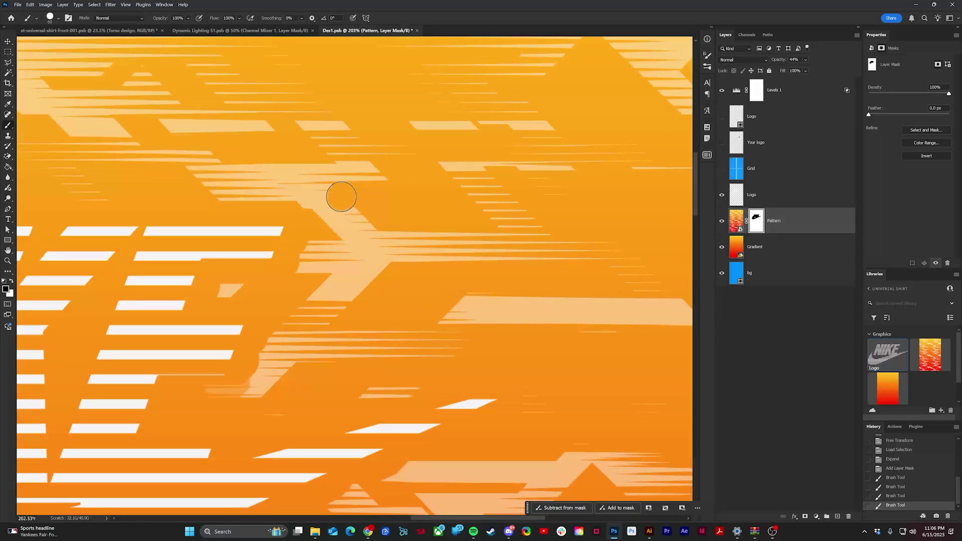
left_click_drag(341, 196, 146, 188)
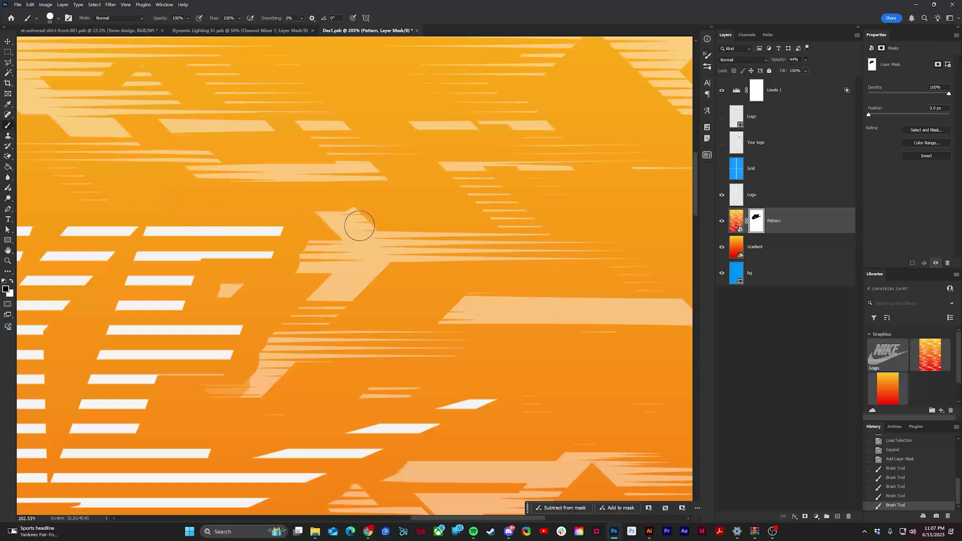
Paint out the leftover peach arrow and streaks beside and below the logo.
left_click(377, 270)
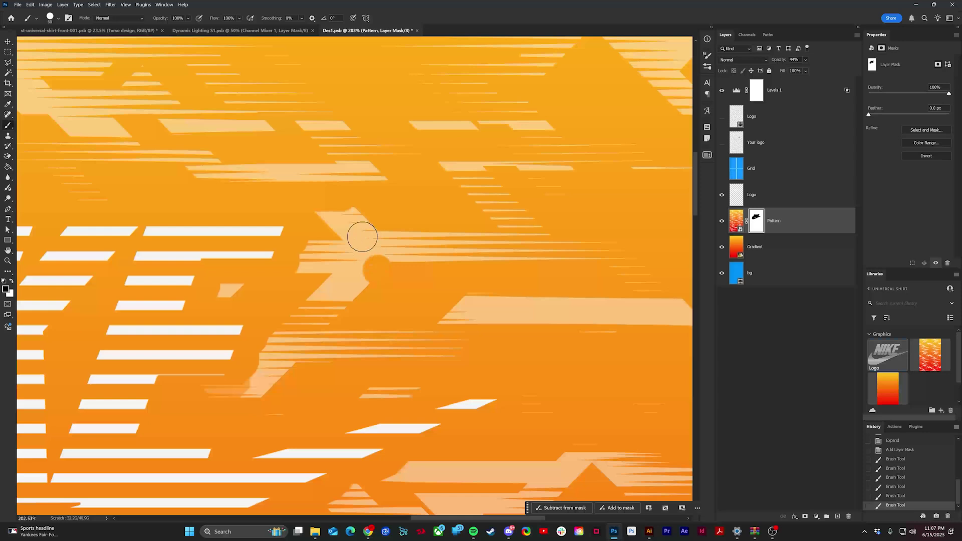
left_click(343, 215, "shift")
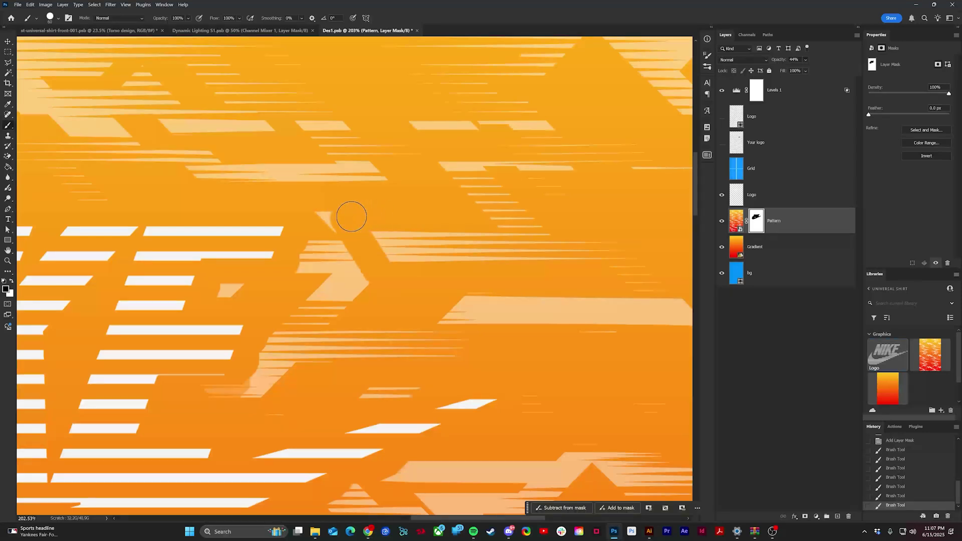
left_click_drag(337, 214, 311, 223)
mouse_move(227, 364)
left_mouse_down()
mouse_move(211, 396)
mouse_move(281, 397)
left_mouse_up()
key("bracketright")
key("bracketright")
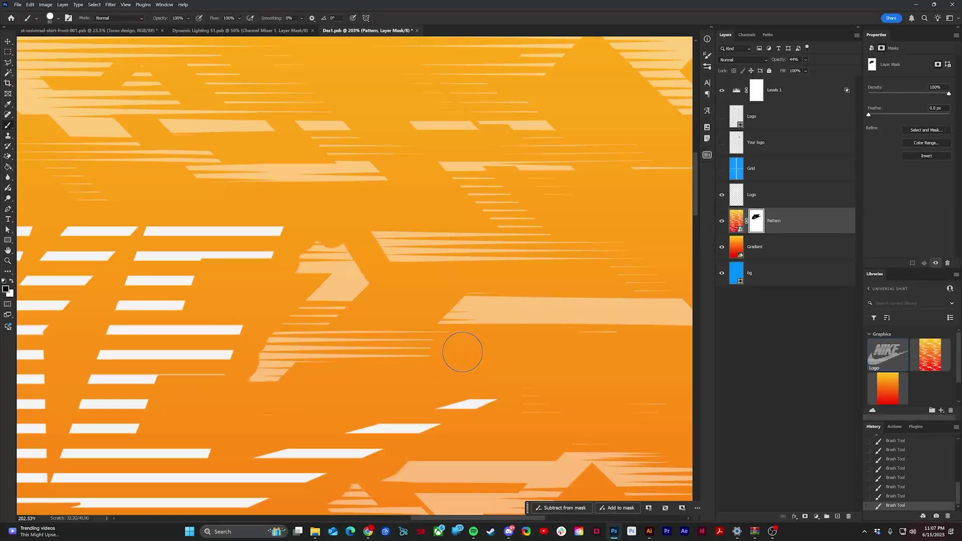
mouse_move(461, 348)
left_mouse_down()
mouse_move(266, 345)
mouse_move(251, 378)
mouse_move(332, 350)
mouse_move(228, 394)
left_mouse_up()
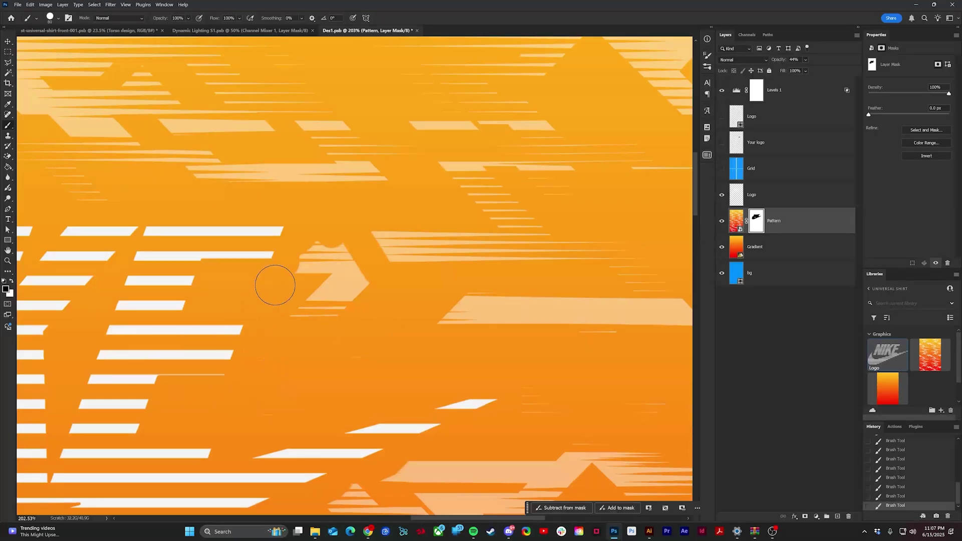
mouse_move(275, 279)
left_mouse_down()
mouse_move(352, 287)
mouse_move(349, 261)
mouse_move(330, 308)
mouse_move(299, 336)
left_mouse_up()
scroll(299, 336, "down", 5)
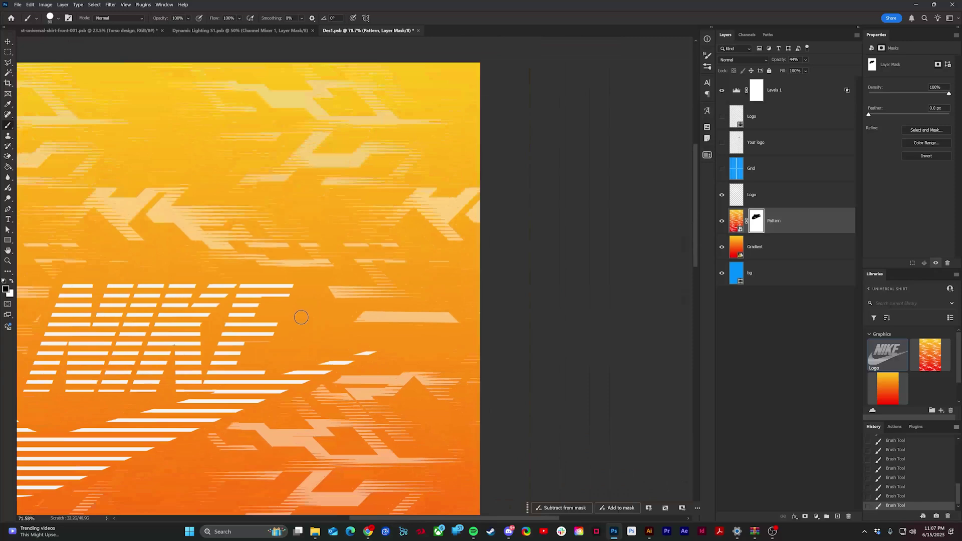
scroll(335, 282, "down", 4)
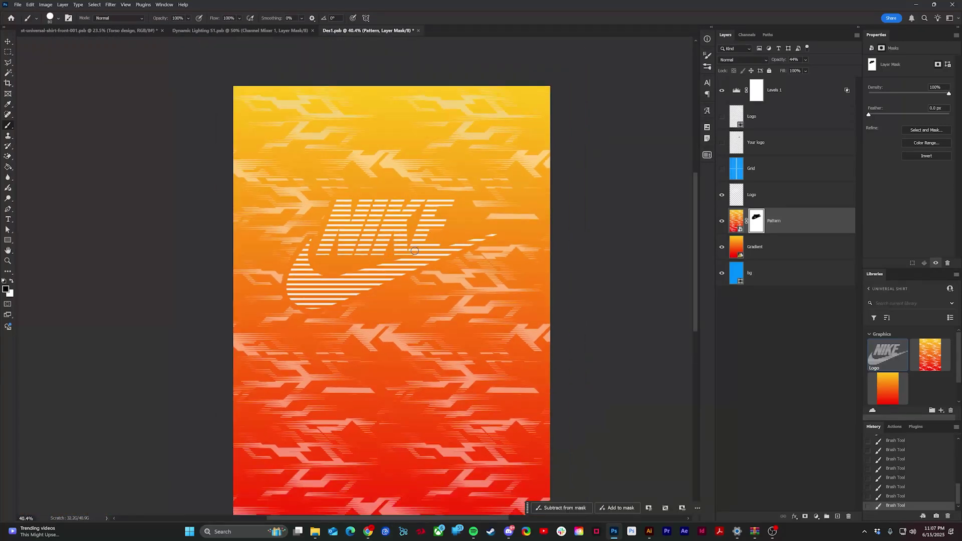
scroll(415, 250, "down", 1)
key("v")
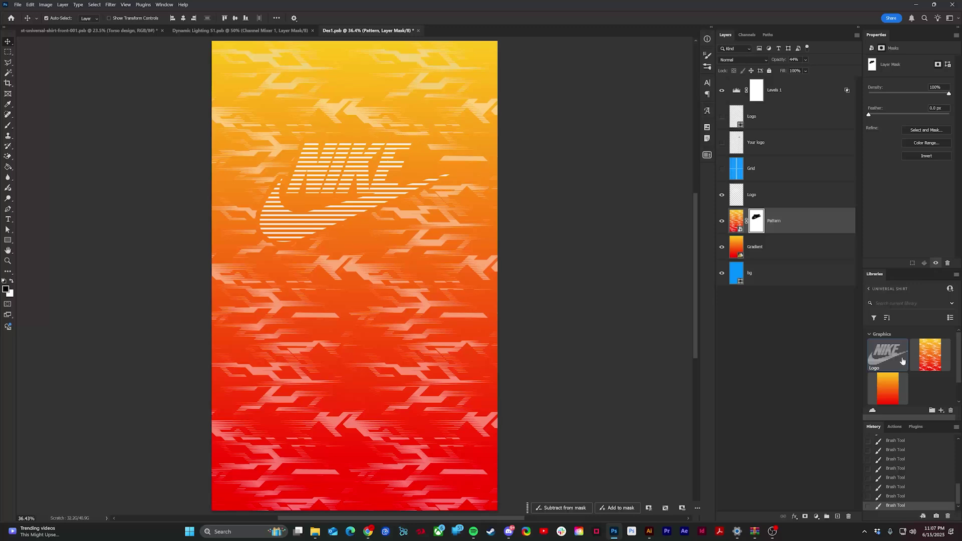
Save the edited NIKE pattern in Des1.psb, then expand the mockup's Sleeves Short group.
scroll(367, 191, "up", 1)
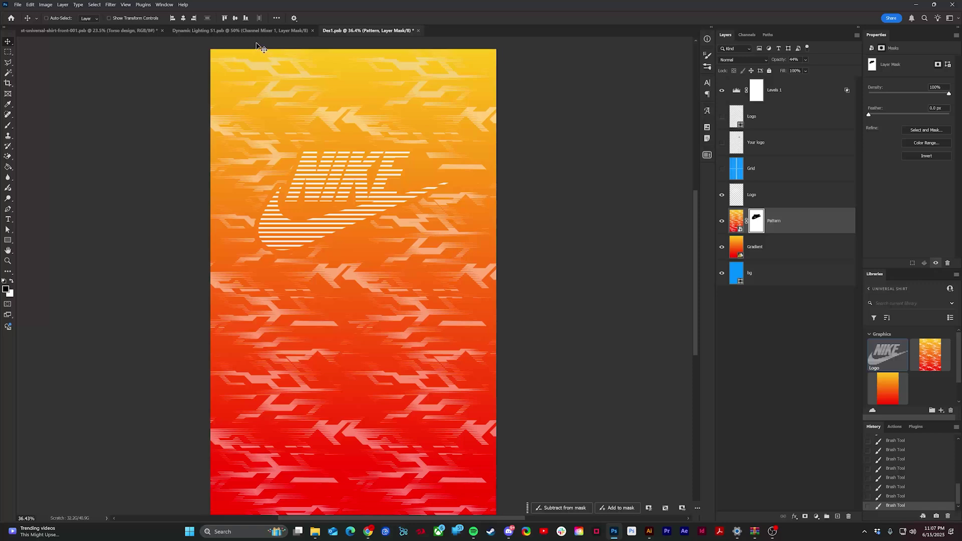
key("ctrl+s")
left_click(123, 30)
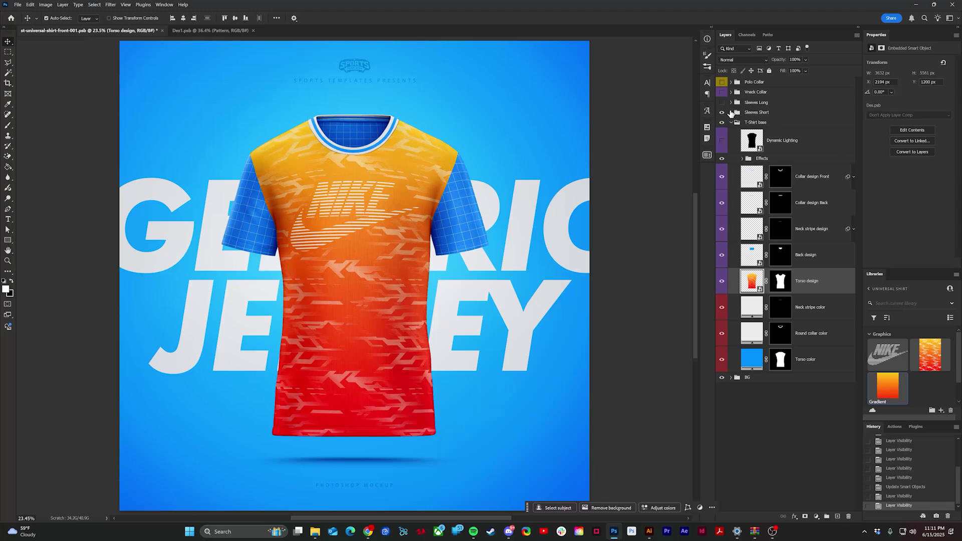
left_click(731, 112)
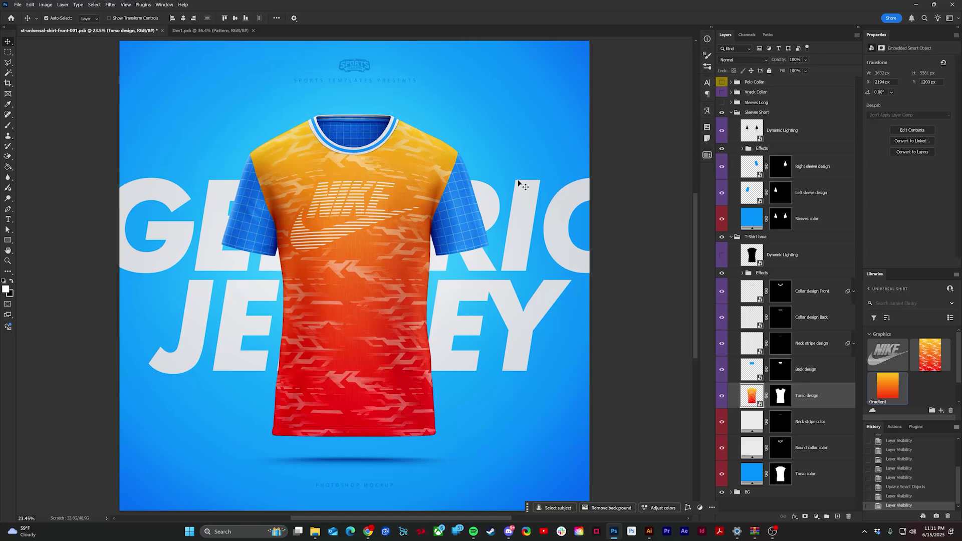
Hide the Right and Left sleeve design layers.
left_click(754, 171)
left_click(754, 194)
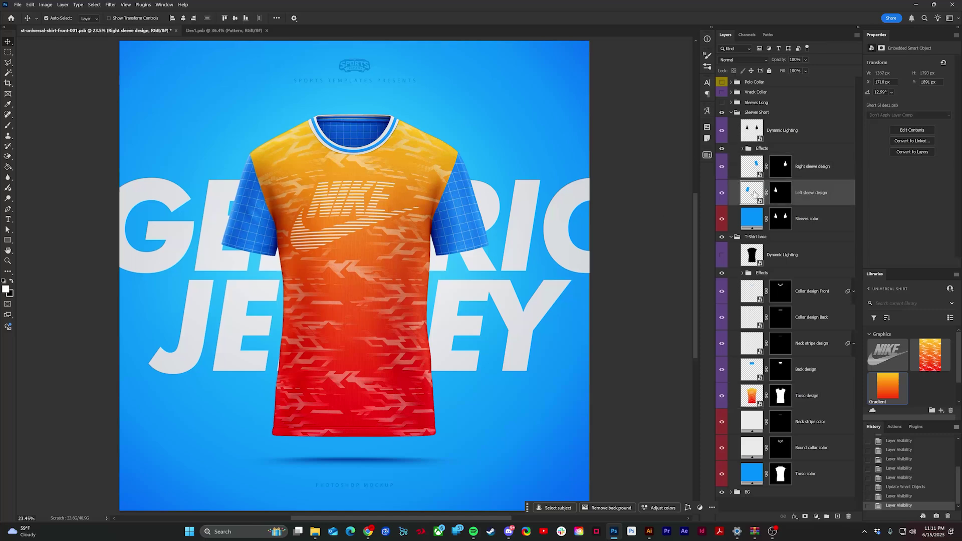
left_click(722, 167)
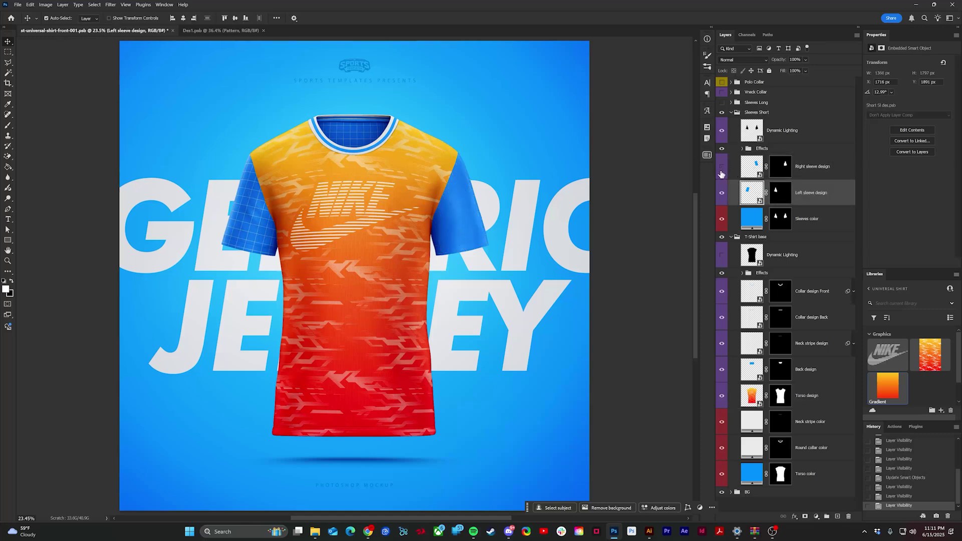
left_click(722, 193)
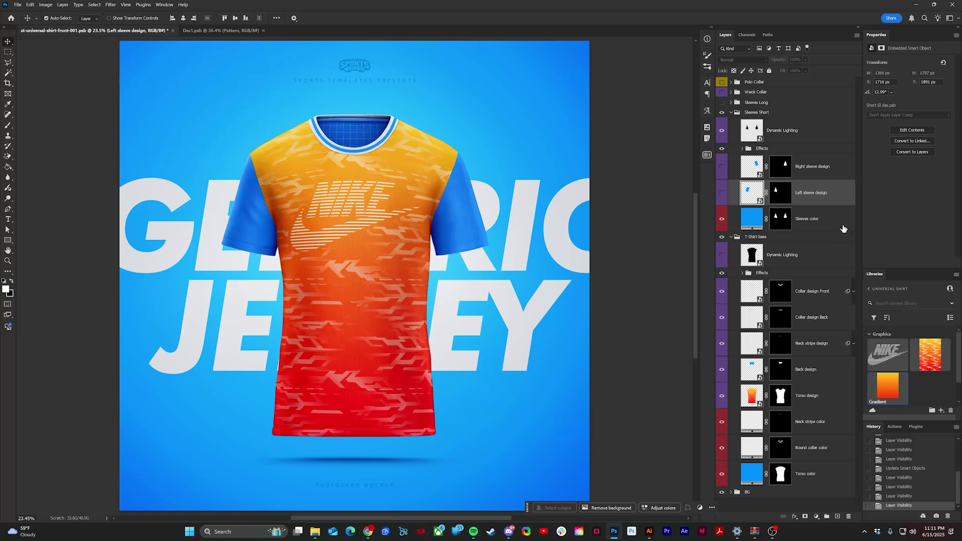
Hide the blue Sleeves color fill layer, leaving its colour unchanged.
left_click(843, 229)
double_click(756, 221)
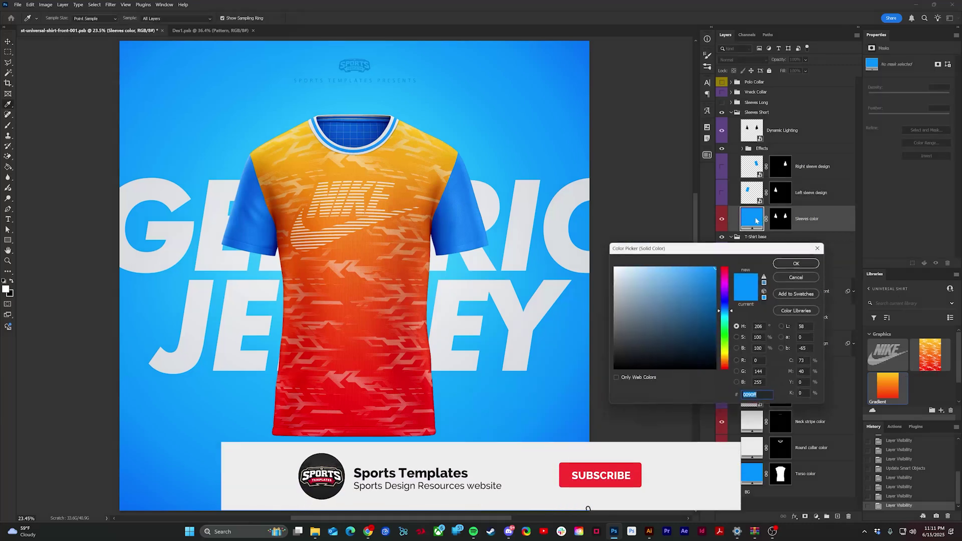
left_click_drag(672, 321, 653, 287)
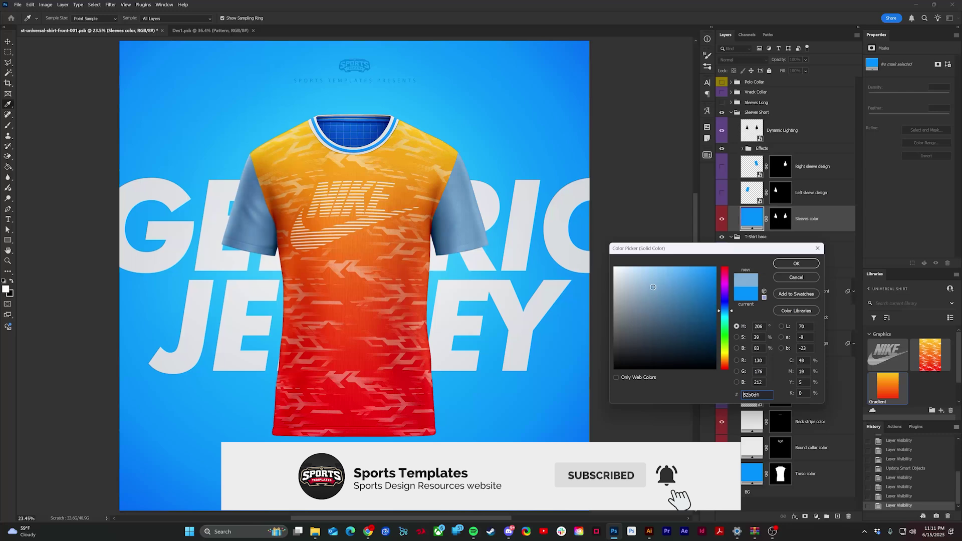
left_click(796, 277)
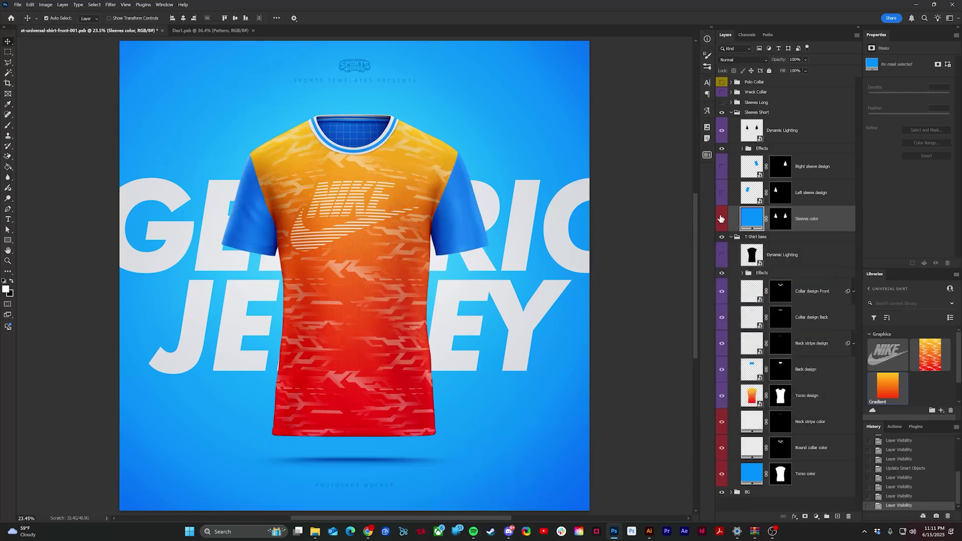
left_click(721, 219)
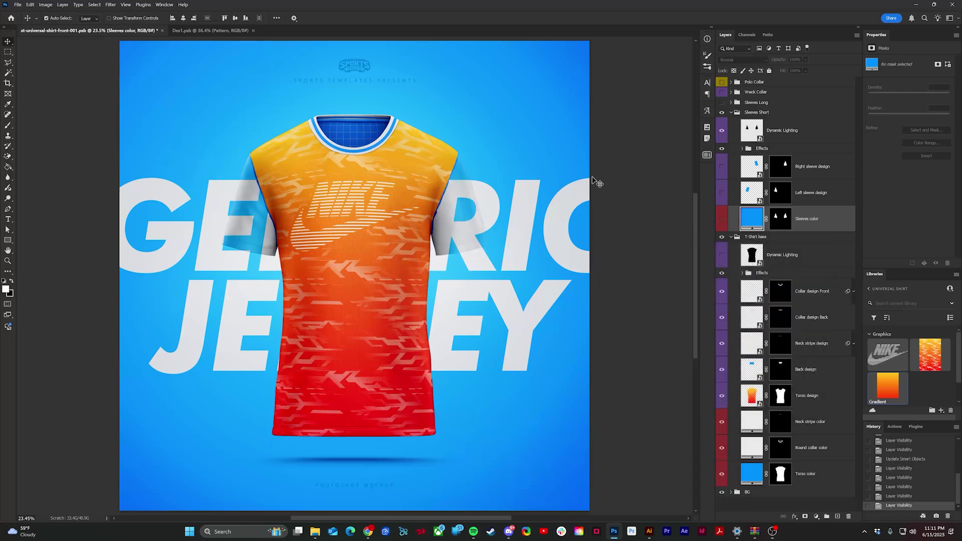
Place the Gradient graphic from Libraries above Dynamic Lighting in the T-Shirt base group.
left_click(788, 258)
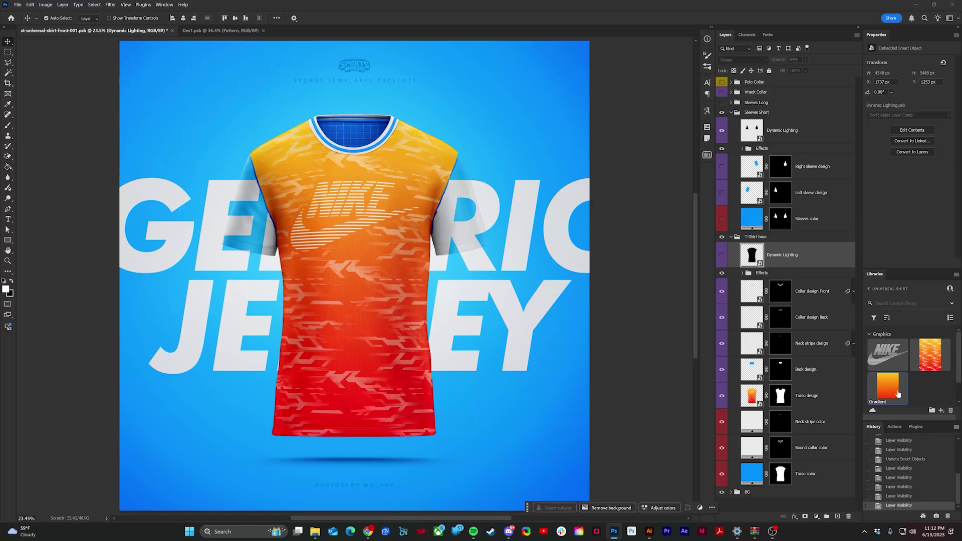
left_click_drag(895, 384, 785, 283)
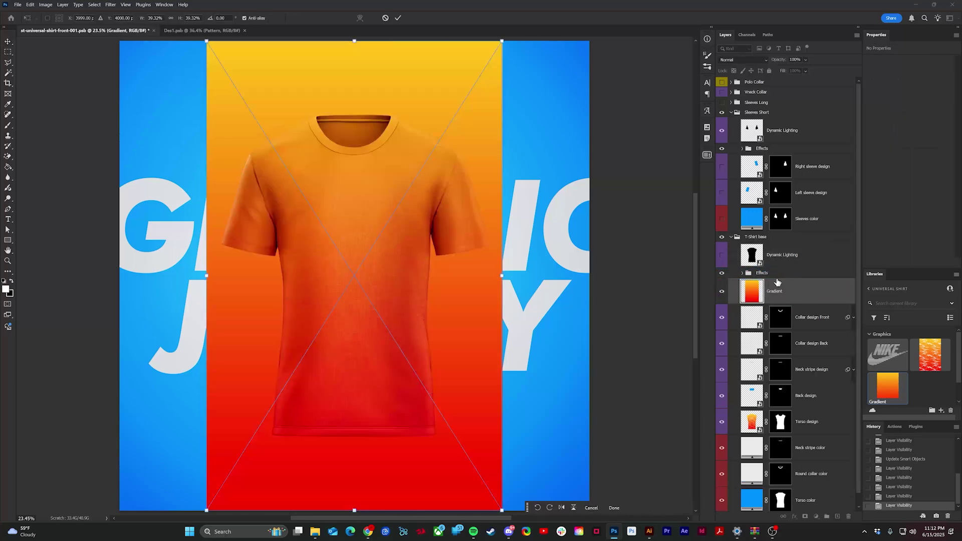
key("Return")
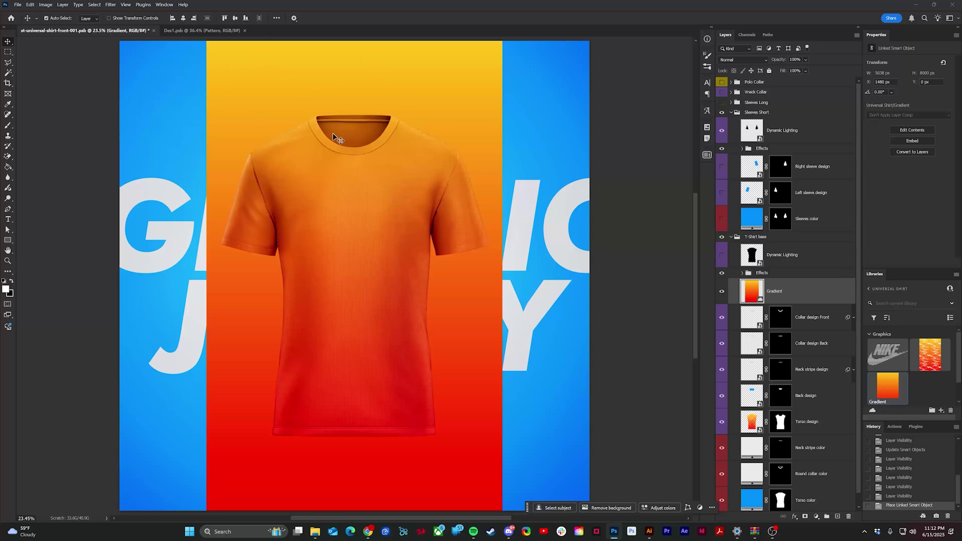
scroll(827, 308, "down", 1)
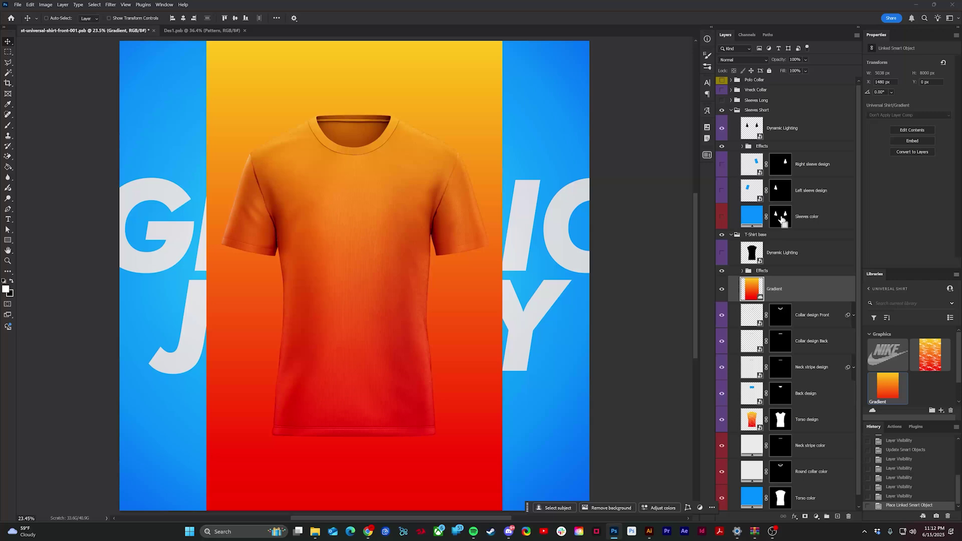
scroll(752, 150, "up", 1)
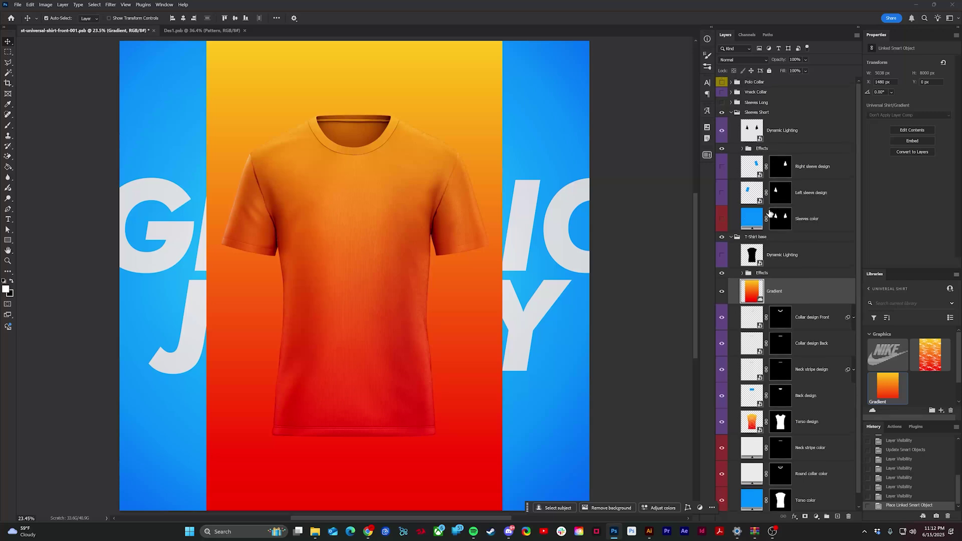
Load the Sleeves color mask as a selection and add it as the Gradient layer's mask.
left_click(746, 220)
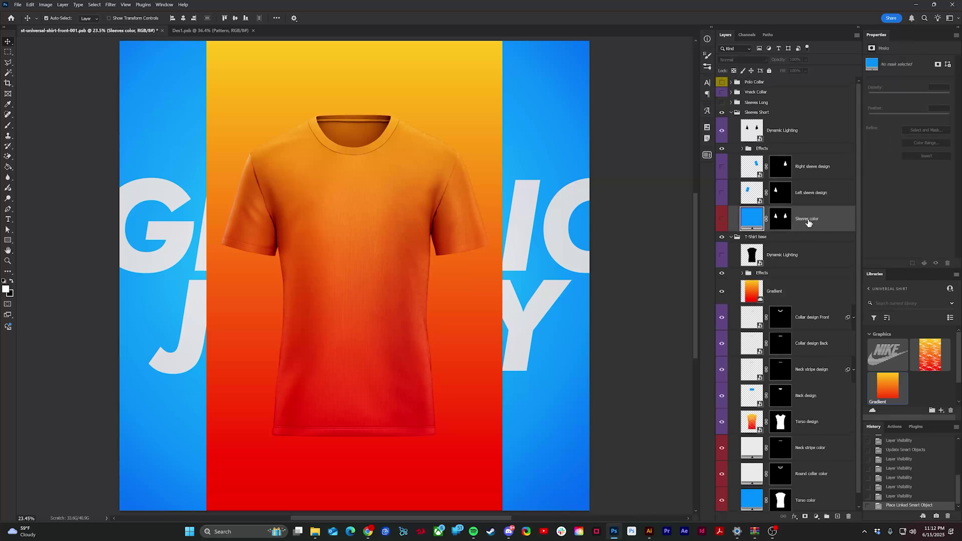
left_click(782, 218)
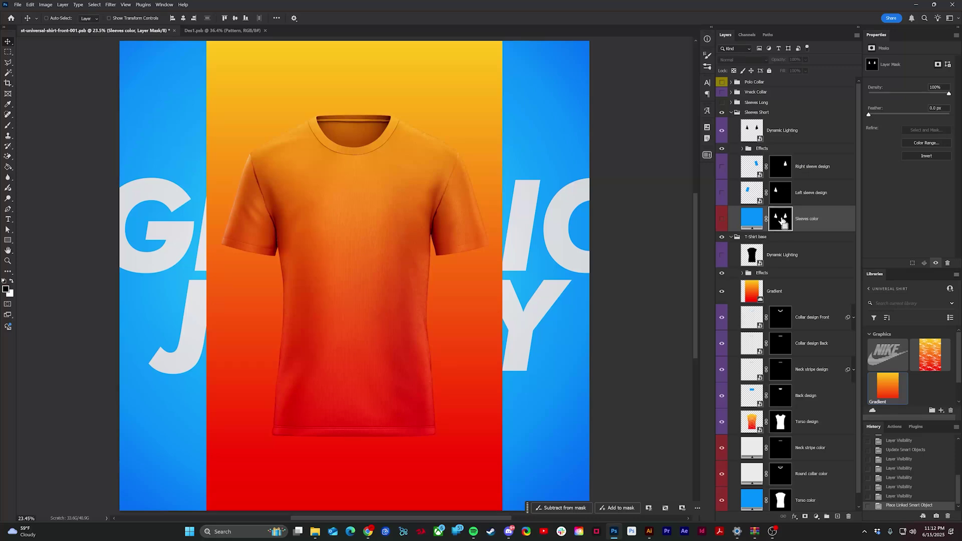
left_click(782, 220, "ctrl")
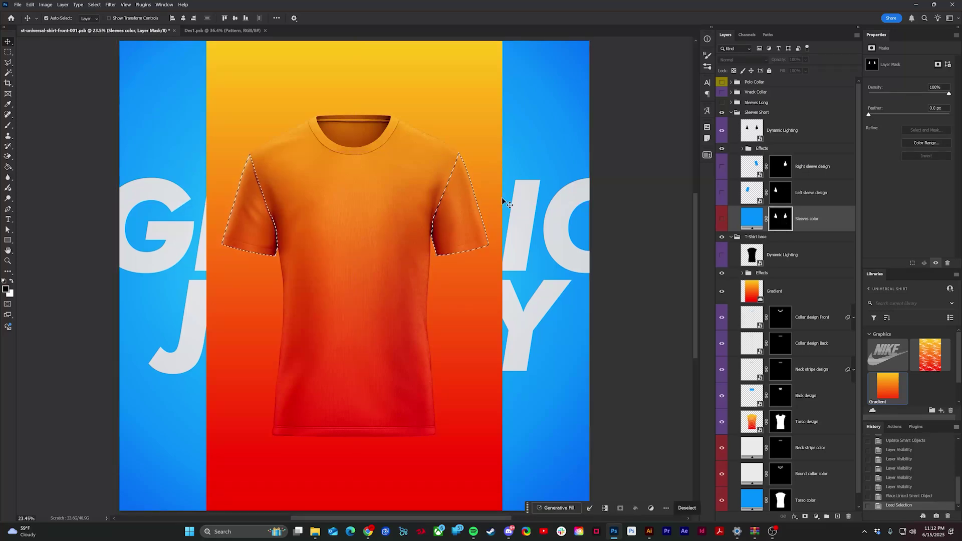
left_click(760, 298)
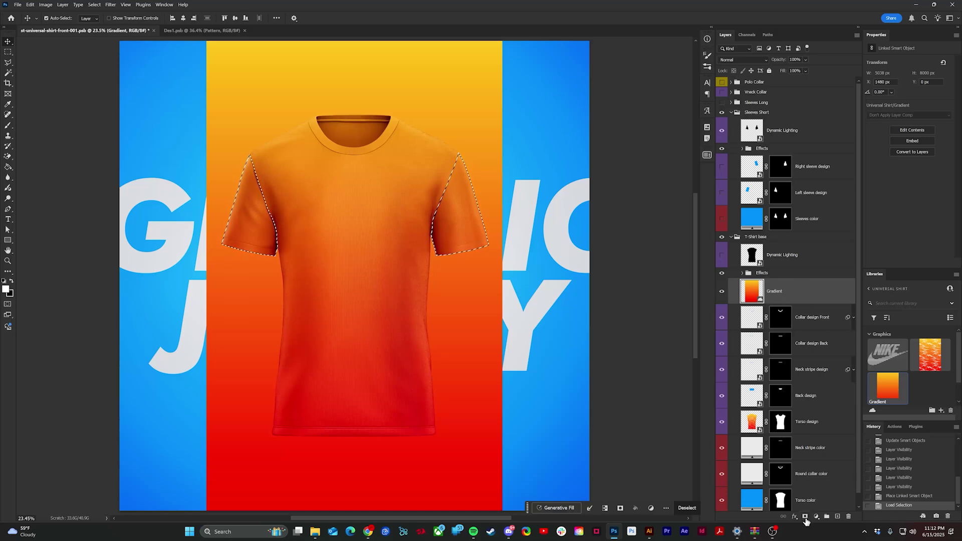
left_click(805, 517)
scroll(485, 175, "up", 5)
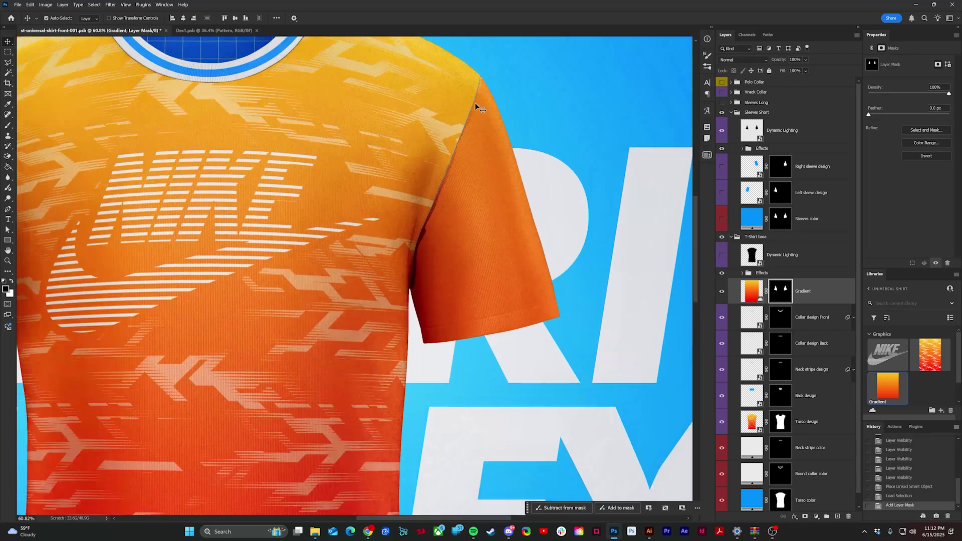
scroll(464, 180, "down", 1)
scroll(459, 212, "down", 2)
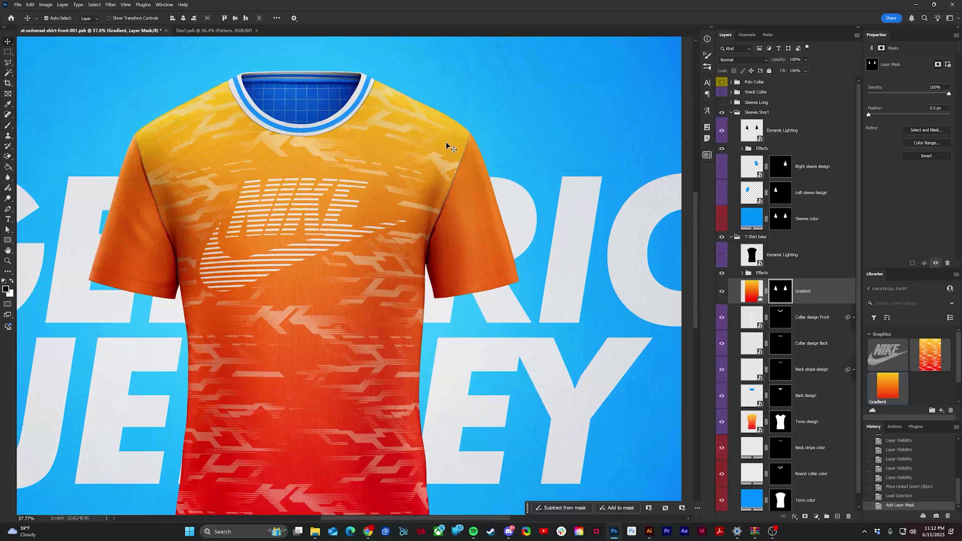
scroll(447, 146, "up", 4)
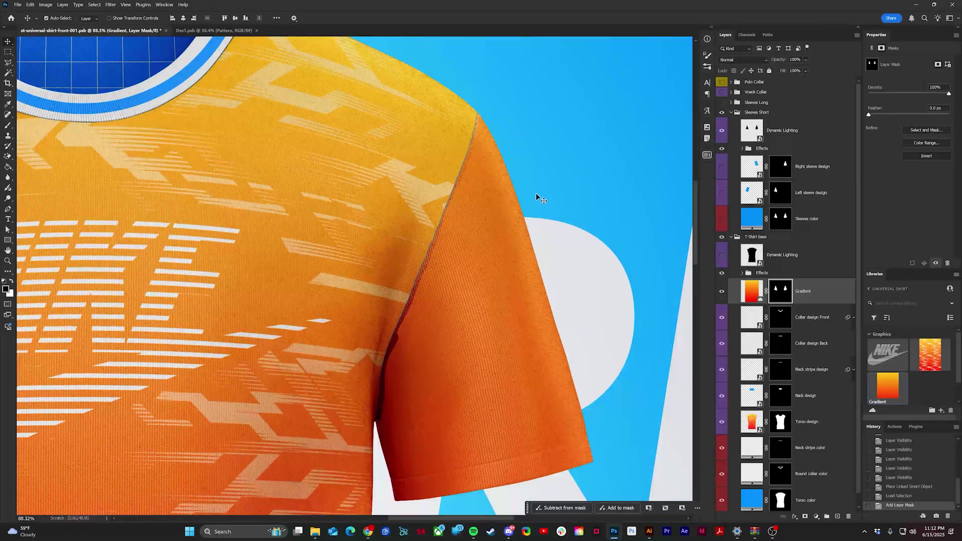
scroll(472, 211, "down", 1)
scroll(470, 193, "down", 1)
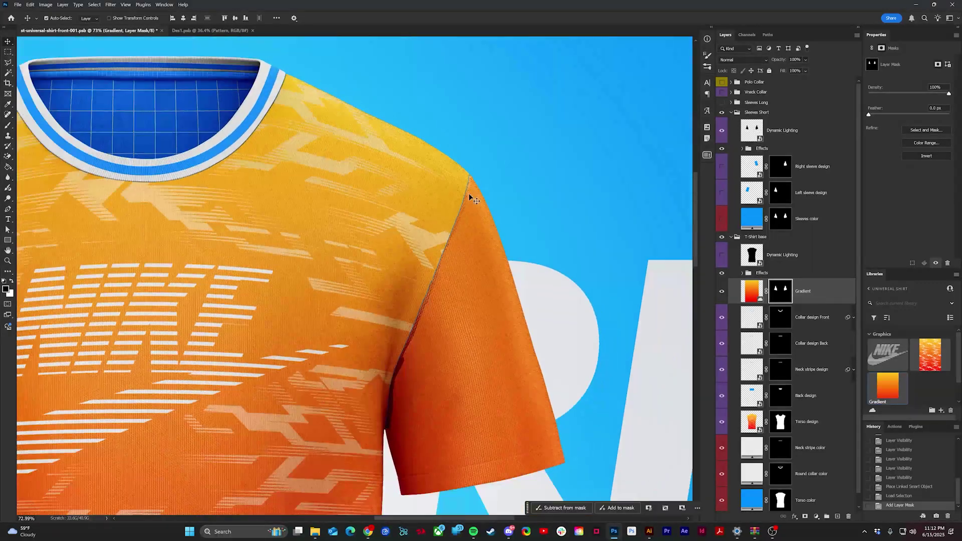
scroll(448, 160, "up", 5)
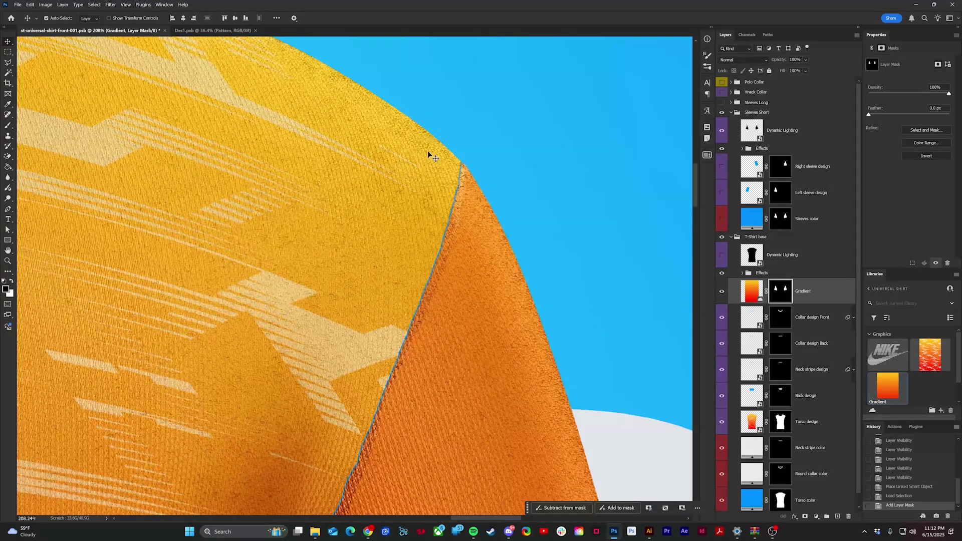
scroll(420, 140, "down", 8)
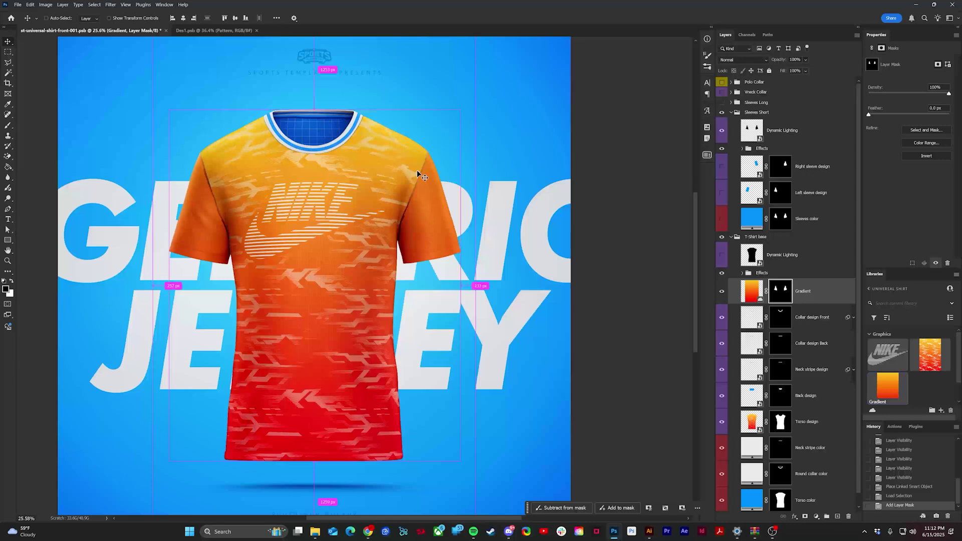
scroll(422, 176, "down", 1)
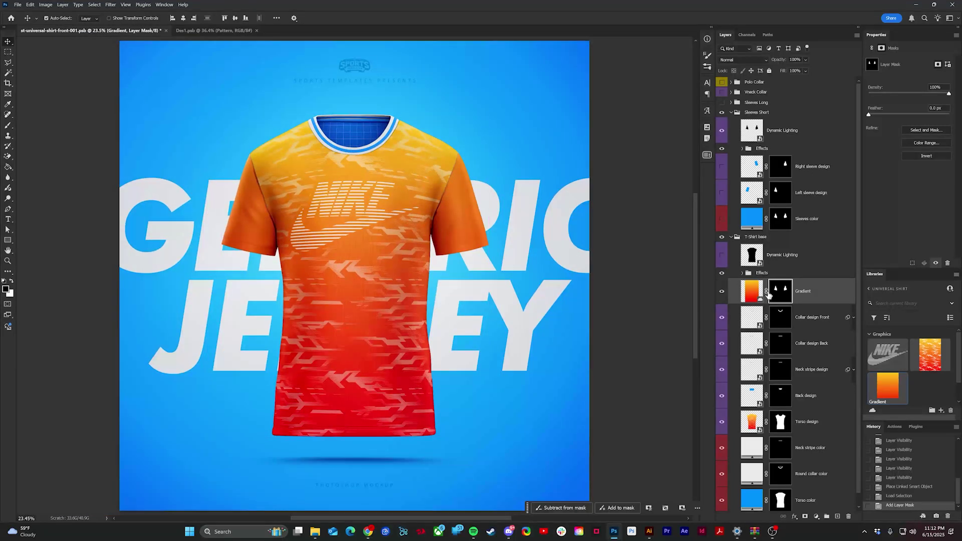
Unlink the Gradient from its mask and transform it down to about 35.5% by 27%.
left_click(751, 292)
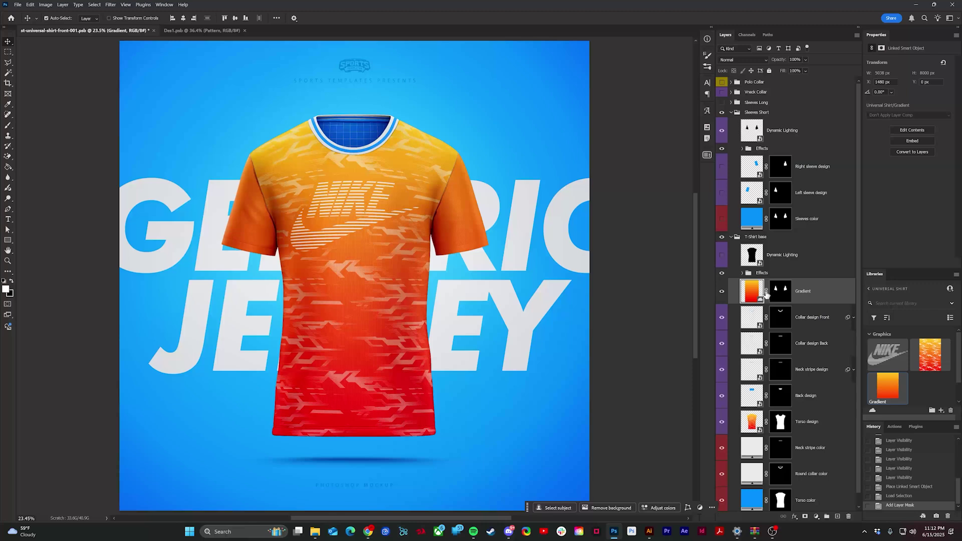
left_click(765, 293)
left_click_drag(751, 301, 317, 60)
key("ctrl+v")
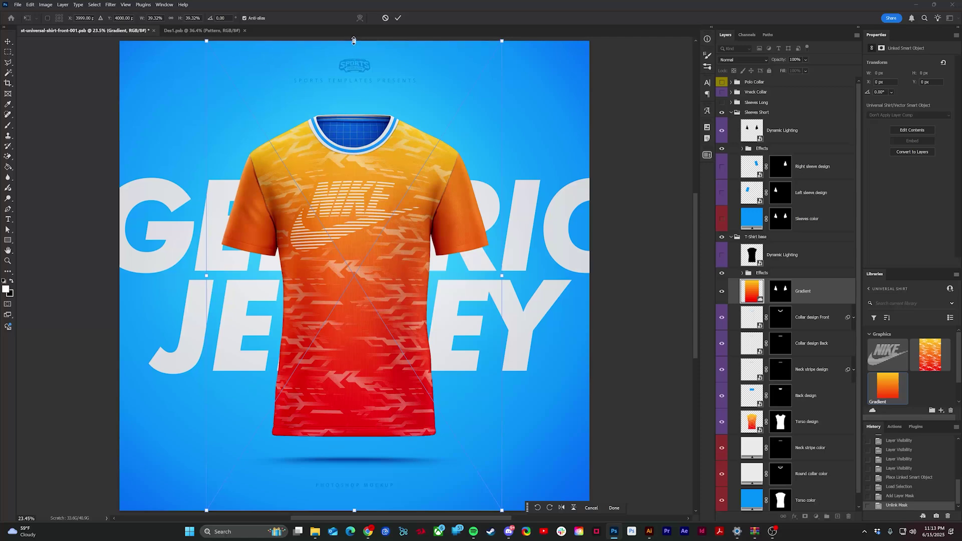
left_click_drag(354, 40, 350, 114)
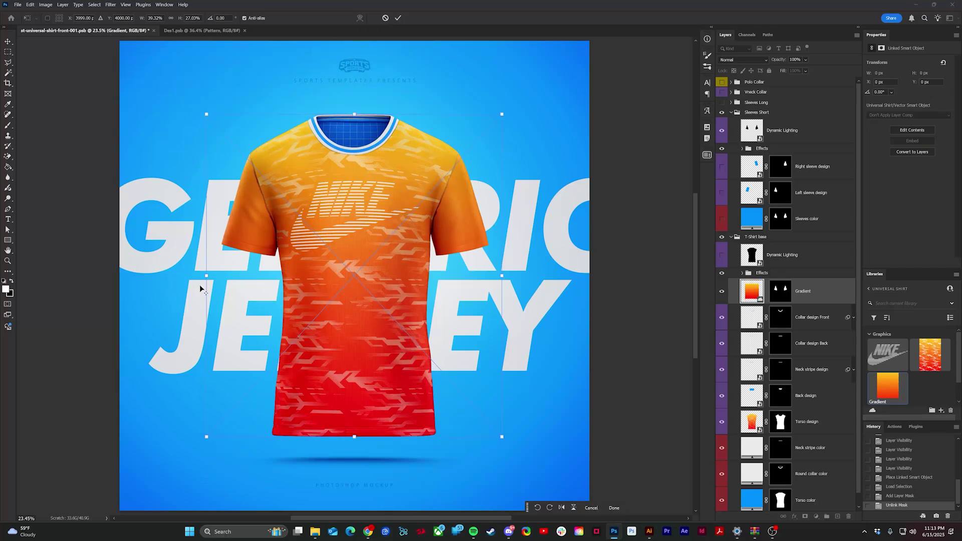
left_click_drag(205, 275, 220, 273)
left_click_drag(487, 278, 488, 276)
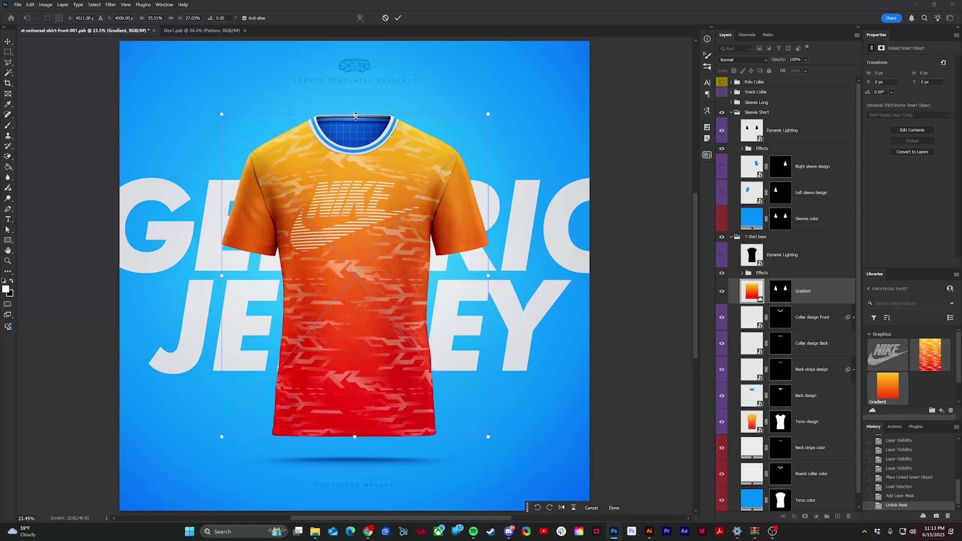
left_click_drag(355, 116, 357, 117)
Stretch the gradient slightly taller from the top and commit the transform.
left_click(128, 5)
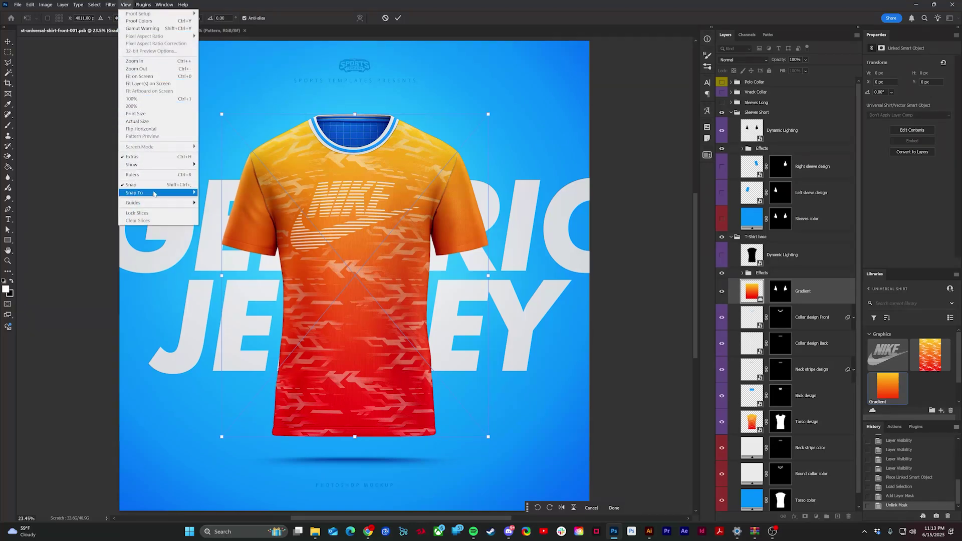
mouse_move(157, 203)
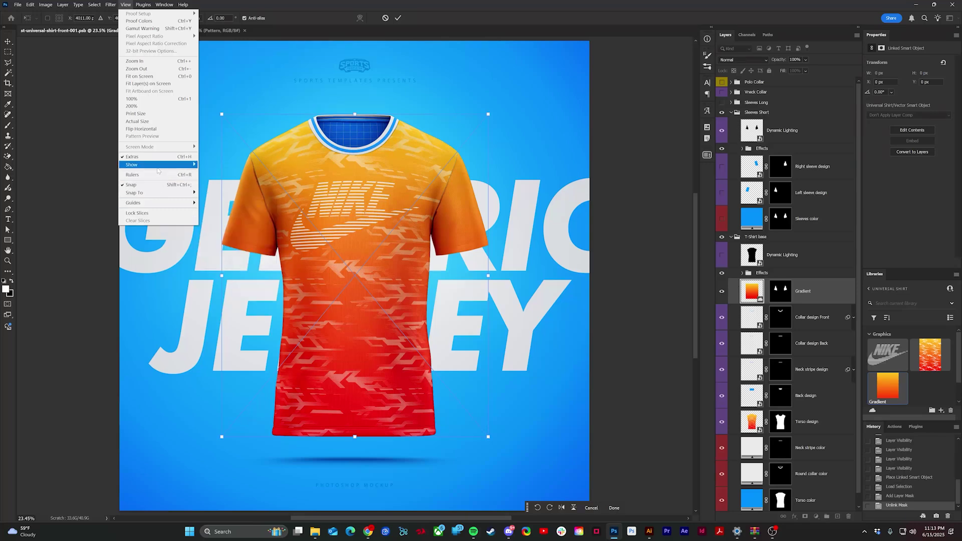
mouse_move(170, 165)
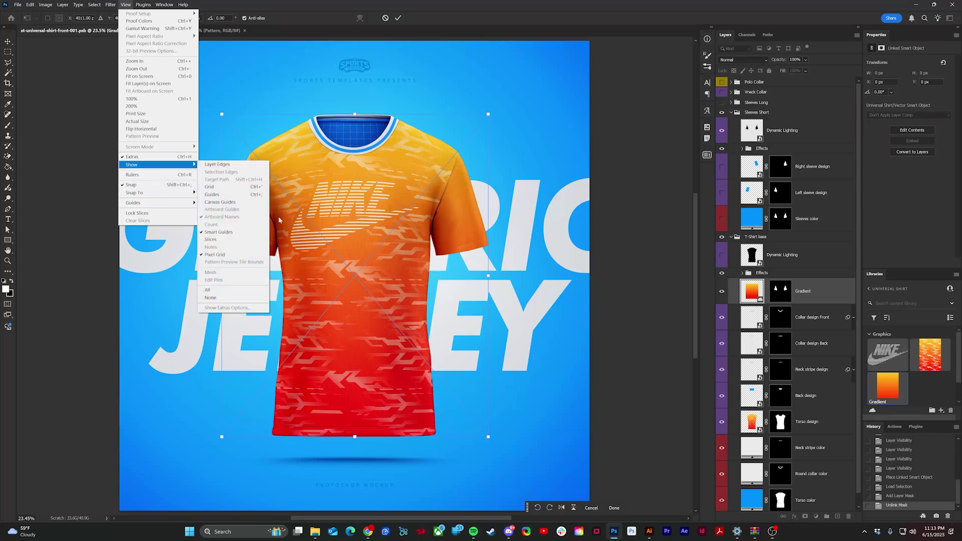
left_click(399, 74)
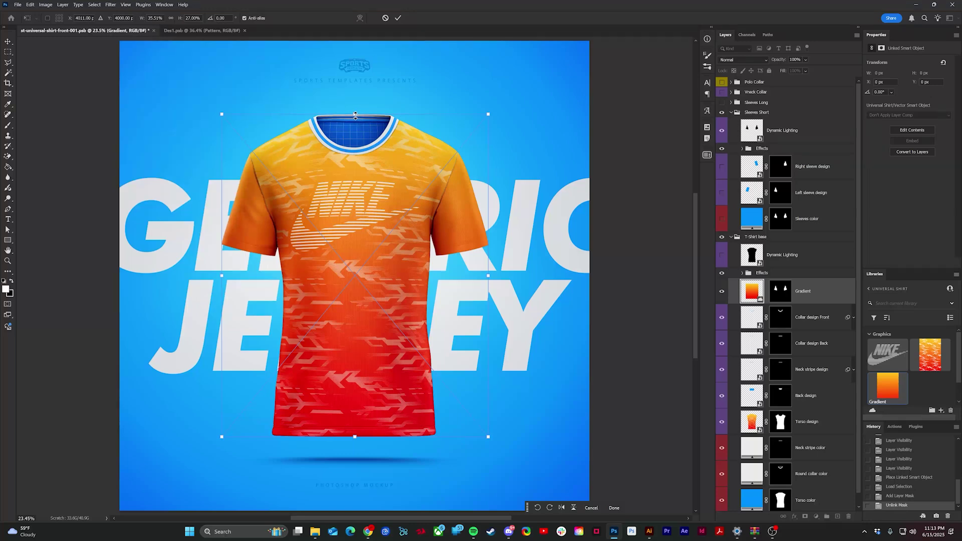
mouse_move(355, 115)
left_mouse_down()
mouse_move(354, 89)
mouse_move(353, 117)
left_mouse_up()
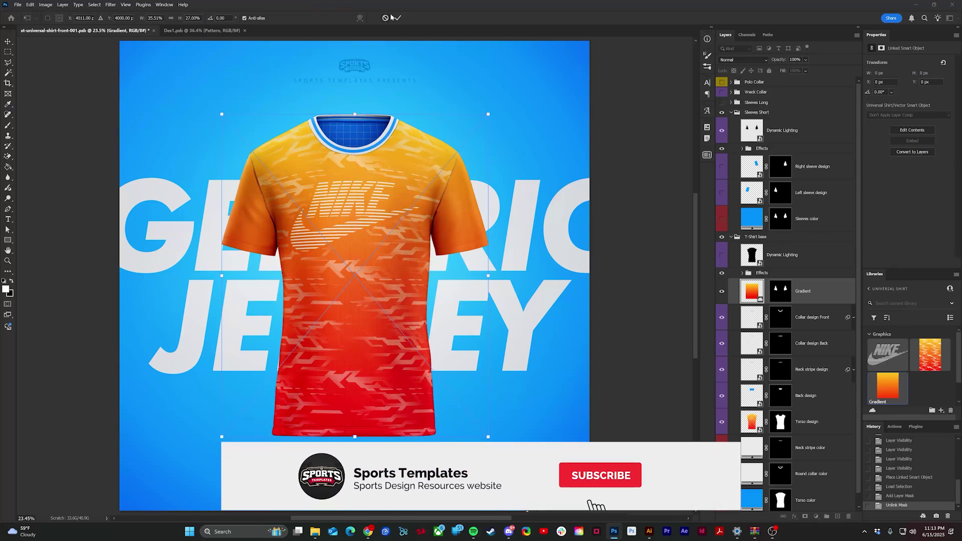
left_click(397, 18)
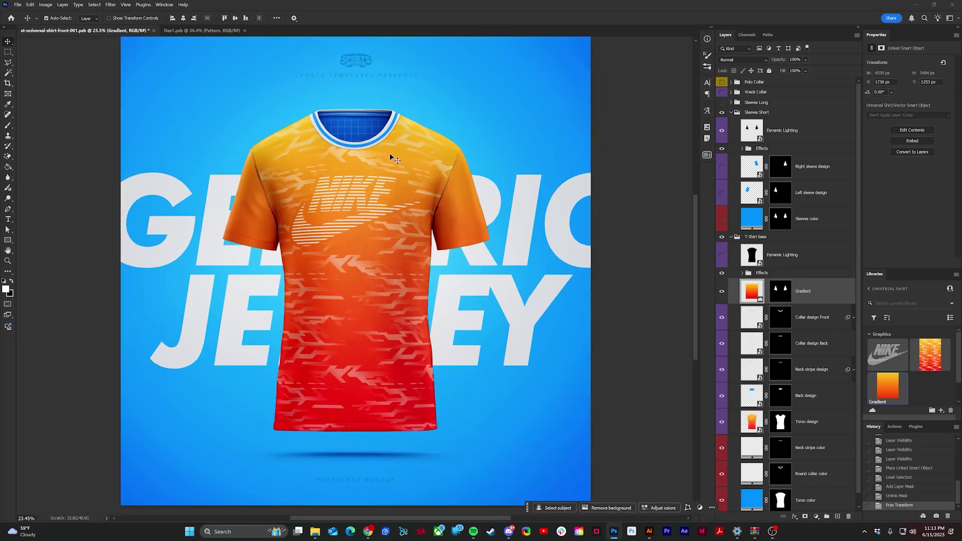
scroll(323, 122, "up", 5)
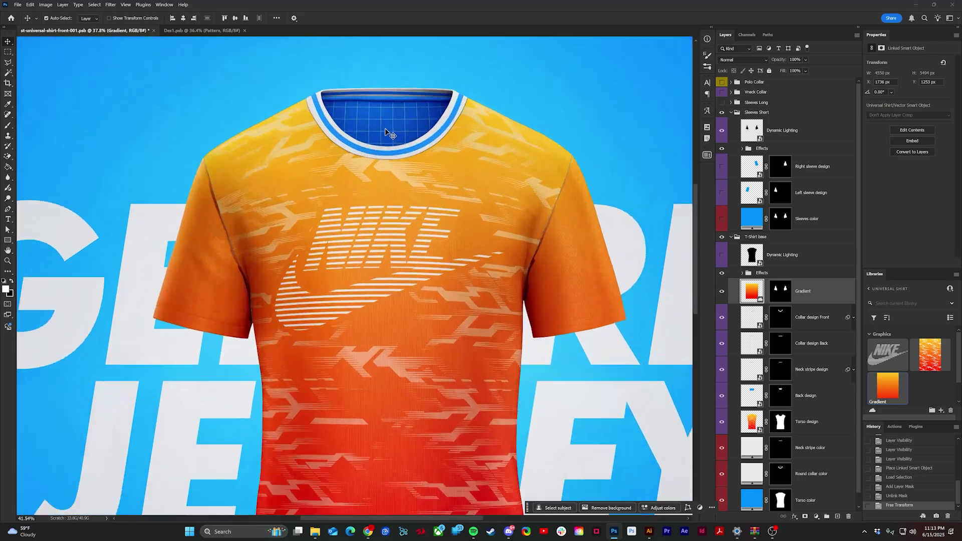
scroll(344, 191, "up", 2)
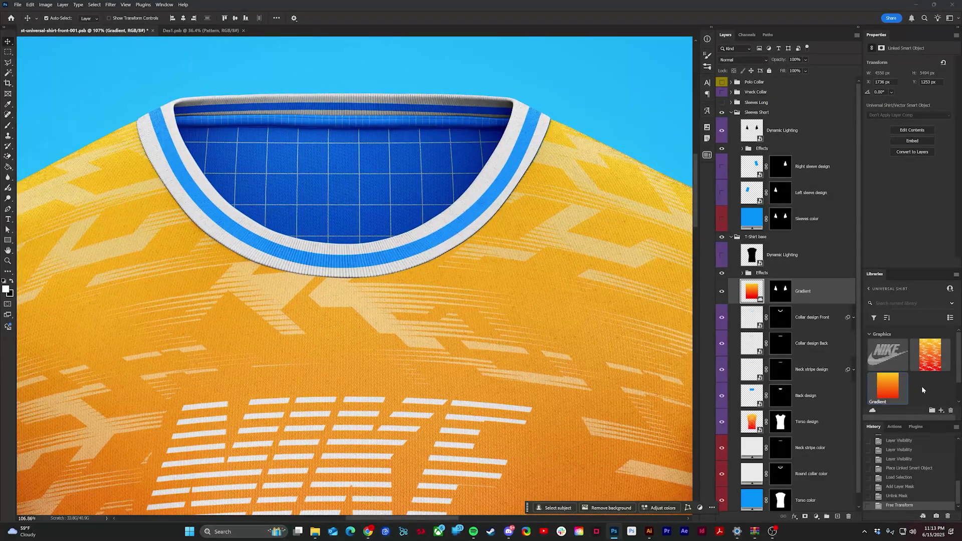
left_click(817, 320)
scroll(321, 176, "up", 1)
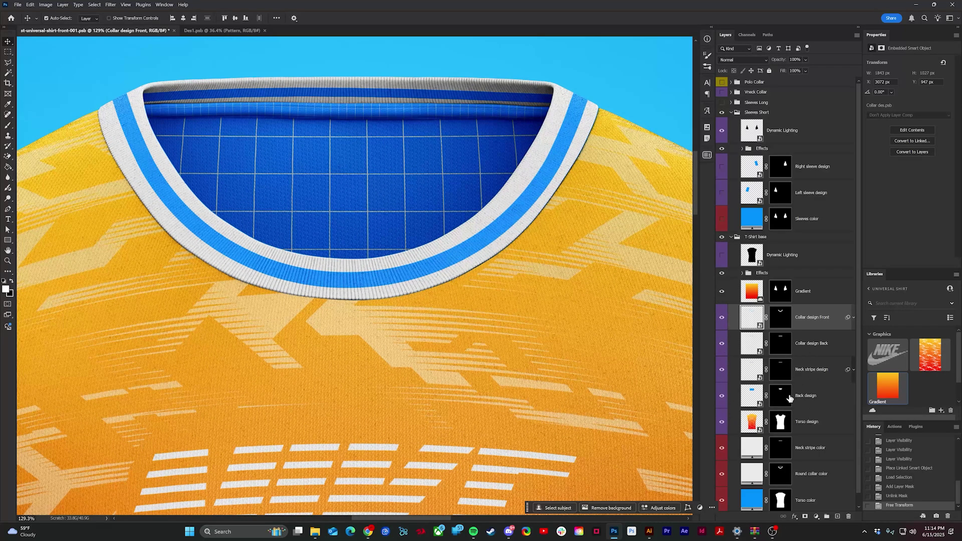
Load the front collar, back collar, neck stripe and back design masks as one selection.
left_click(788, 398)
left_click(789, 371)
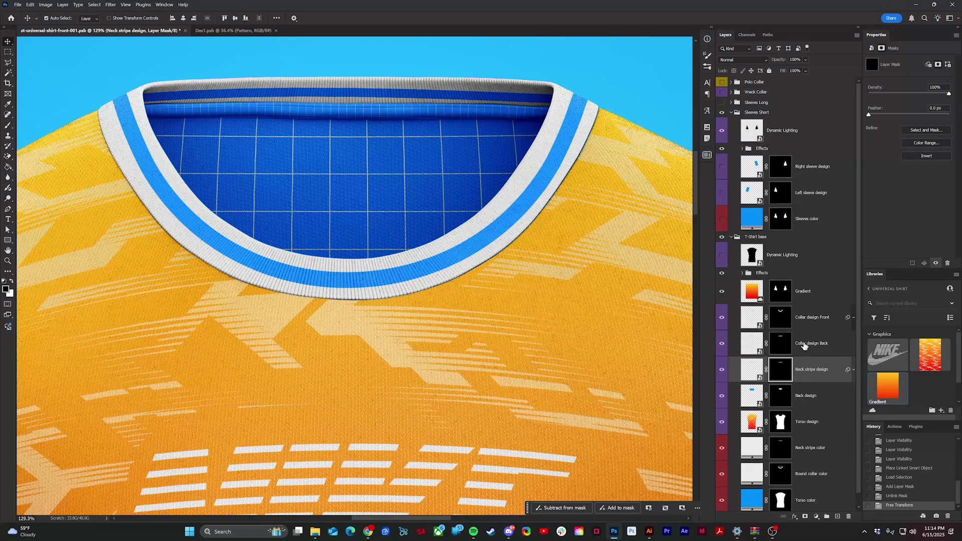
left_click(803, 346)
left_click(813, 319)
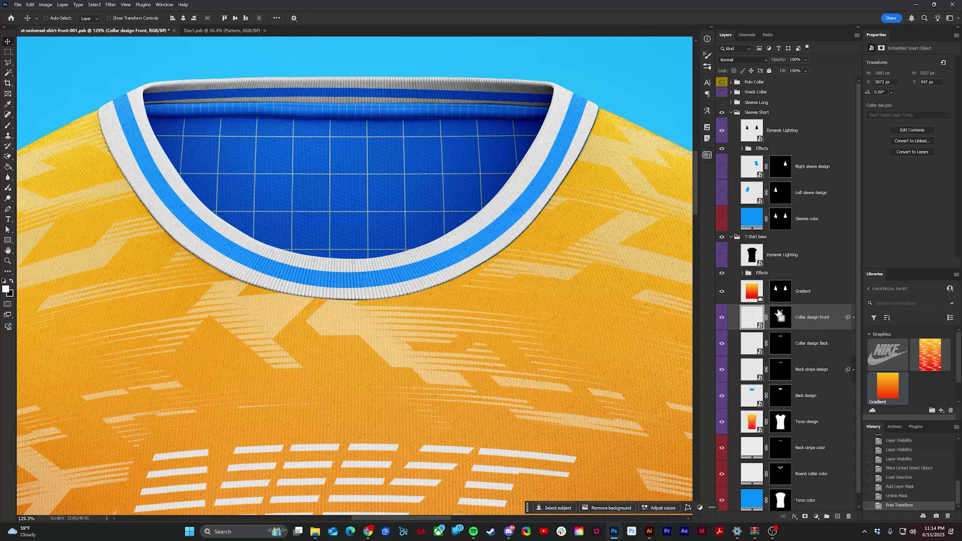
left_click(782, 317, "ctrl")
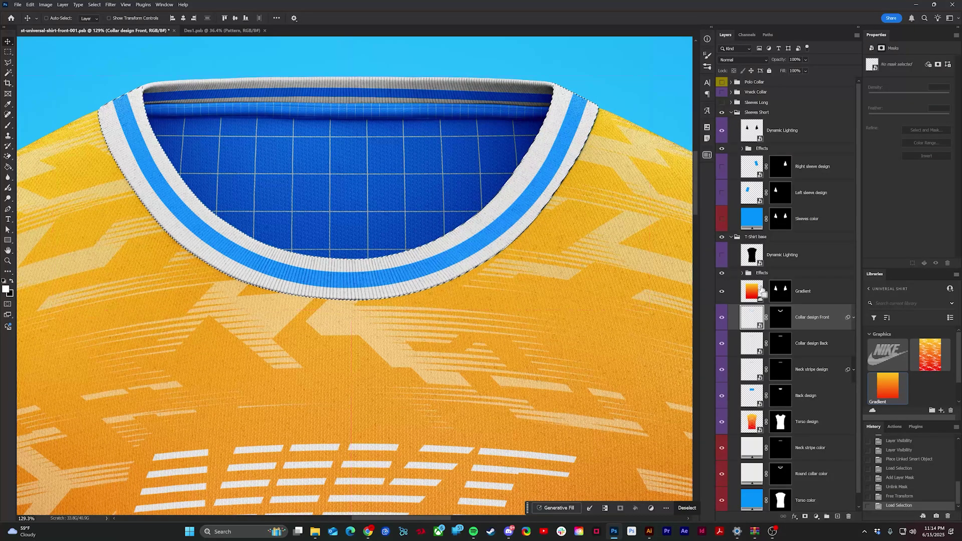
key("ctrl+semicolon")
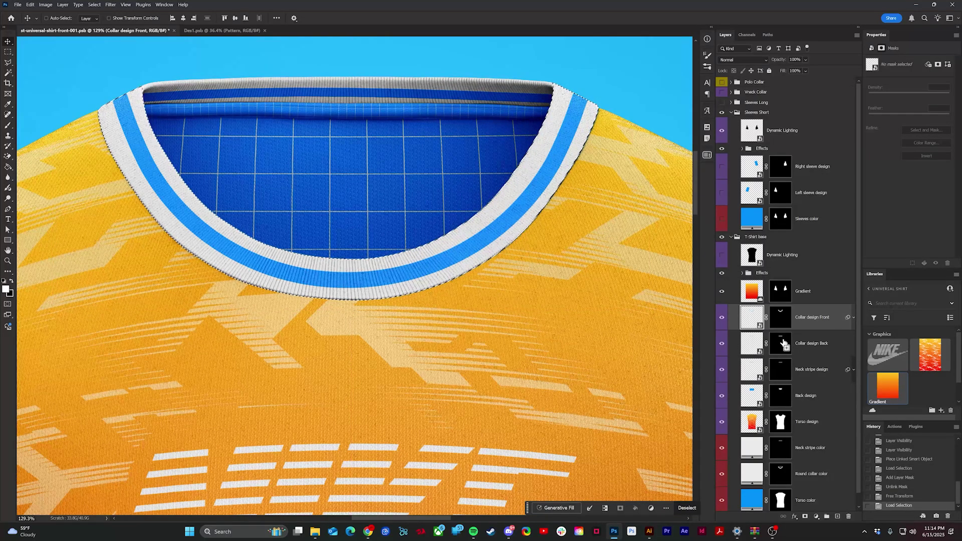
left_click(781, 344, "ctrl+shift")
left_click(778, 369, "ctrl+shift")
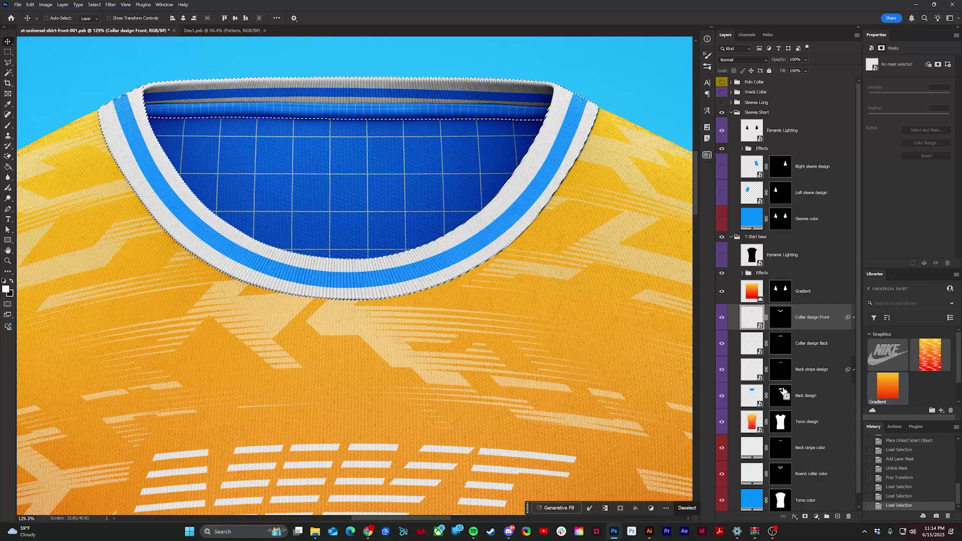
left_click(781, 396, "ctrl+shift")
left_click_drag(493, 242, 464, 291)
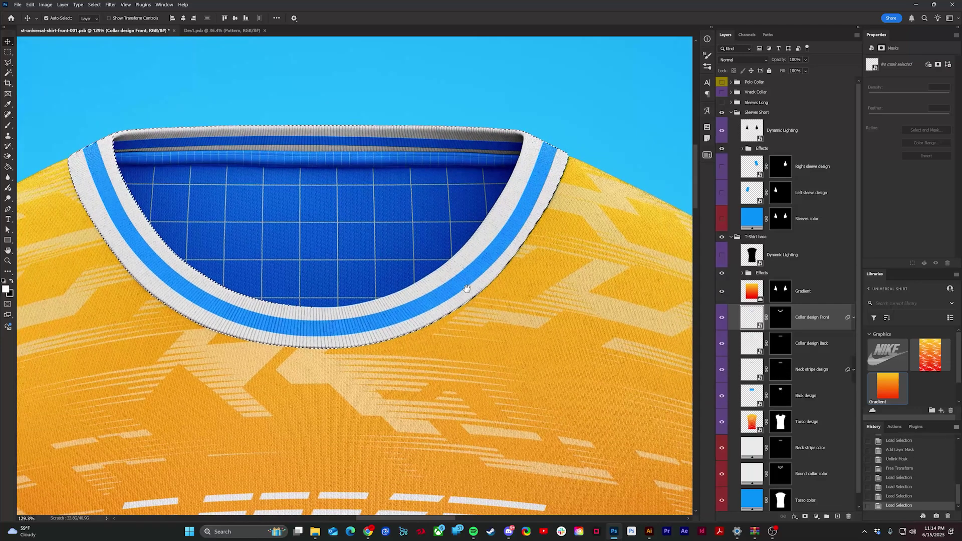
Paint white over the collar on the Gradient layer's mask.
left_click(785, 292)
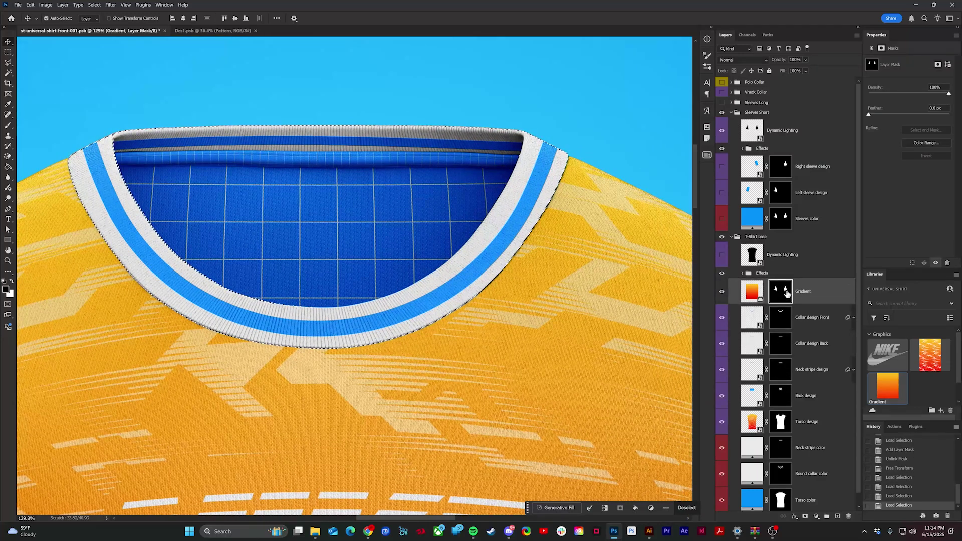
key("b")
scroll(368, 197, "down", 5)
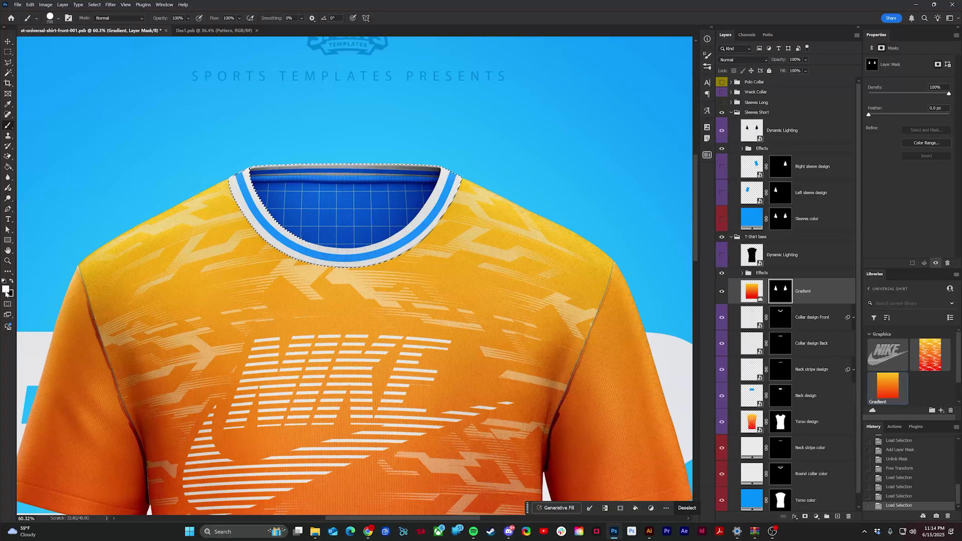
left_click(7, 291)
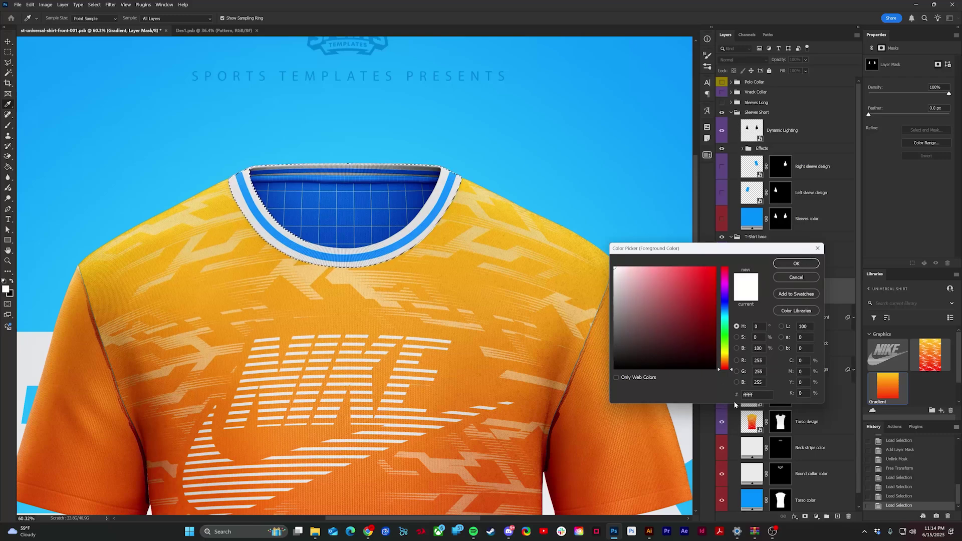
left_click(796, 264)
key("b")
scroll(279, 279, "up", 3)
mouse_move(279, 280)
left_mouse_down()
mouse_move(258, 236)
mouse_move(322, 260)
mouse_move(441, 225)
mouse_move(483, 157)
mouse_move(239, 139)
mouse_move(270, 224)
mouse_move(365, 119)
left_mouse_up()
Deselect the collar selection.
key("ctrl+d")
scroll(376, 118, "down", 3)
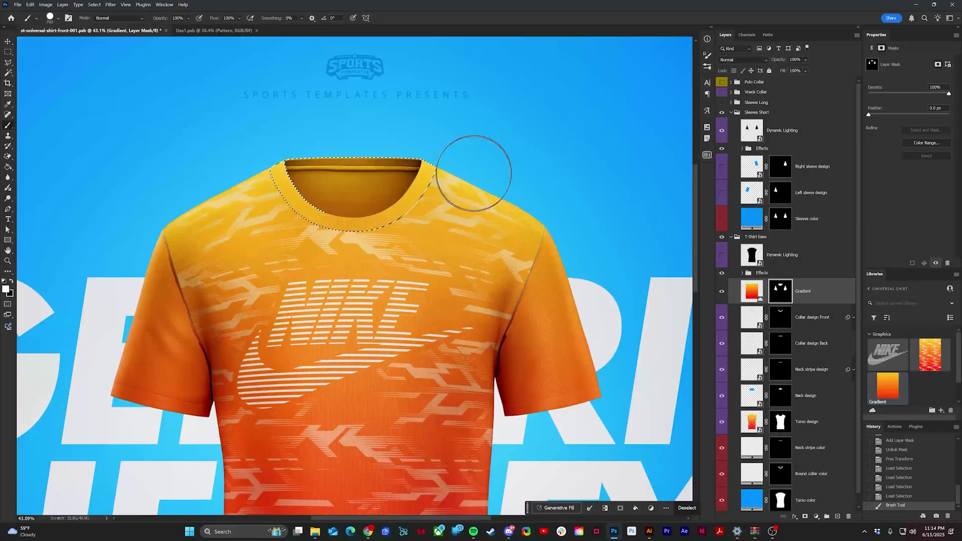
scroll(292, 232, "down", 2)
scroll(301, 226, "up", 5)
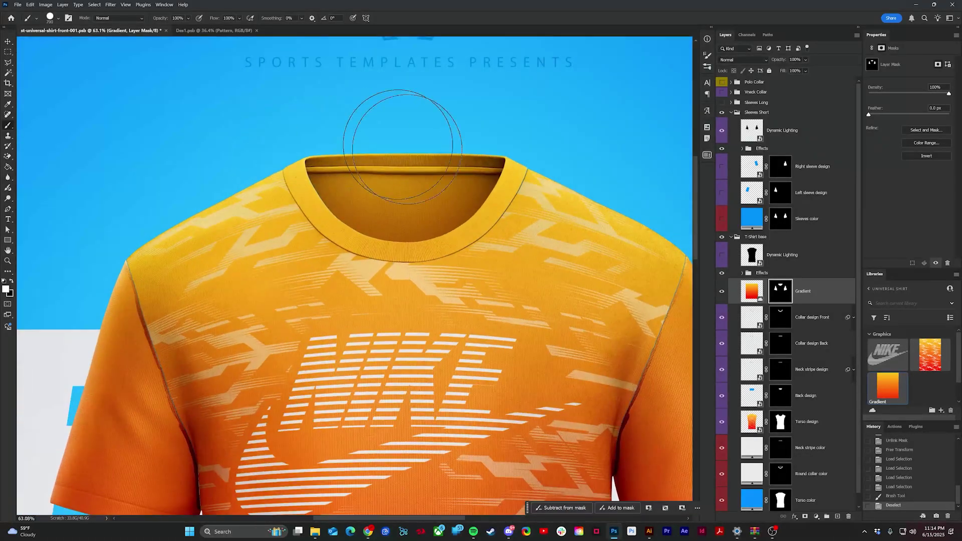
scroll(303, 224, "down", 2)
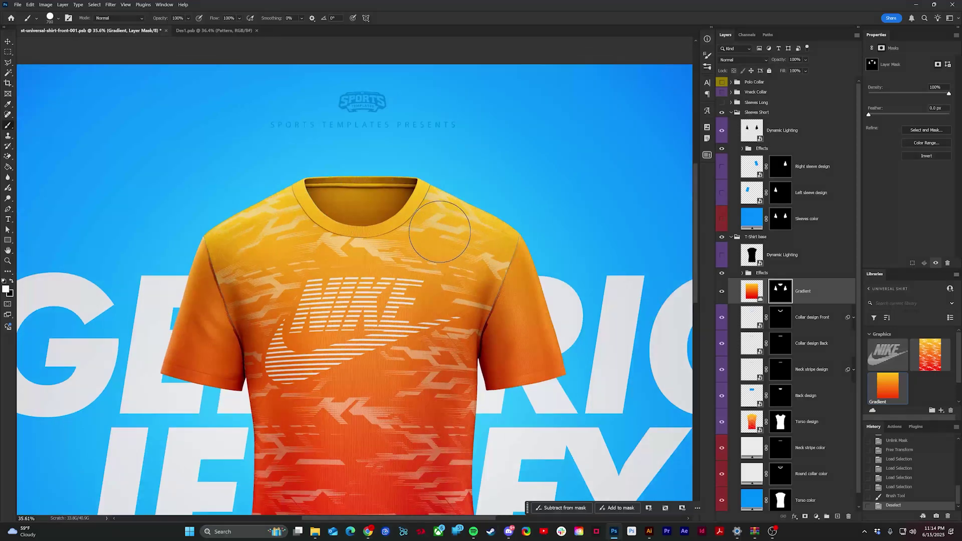
scroll(390, 321, "down", 1)
scroll(794, 339, "down", 1)
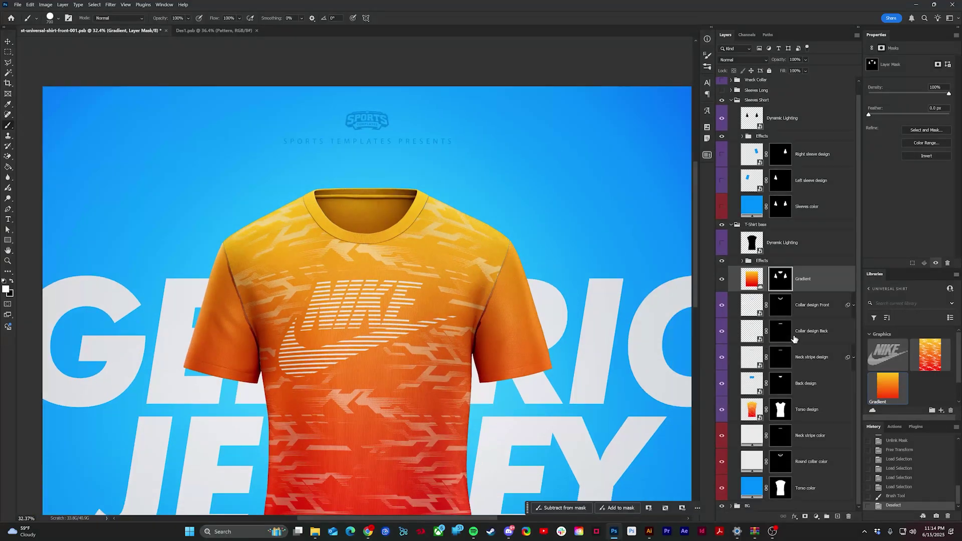
Select the Torso color fill layer and inspect the seam where blue shows through.
left_click(780, 488)
scroll(504, 328, "up", 7)
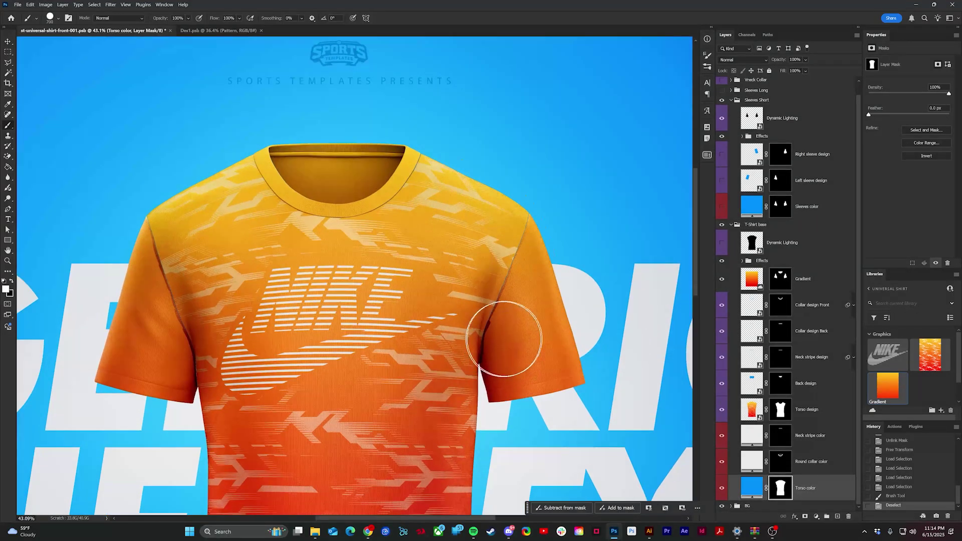
scroll(449, 280, "up", 2)
key("bracketleft")
key("bracketleft")
key("bracketleft")
key("bracketleft")
key("bracketleft")
key("bracketleft")
key("bracketleft")
key("bracketleft")
key("bracketleft")
key("bracketleft")
key("bracketleft")
key("bracketleft")
key("bracketleft")
key("bracketleft")
key("bracketleft")
key("bracketleft")
key("bracketleft")
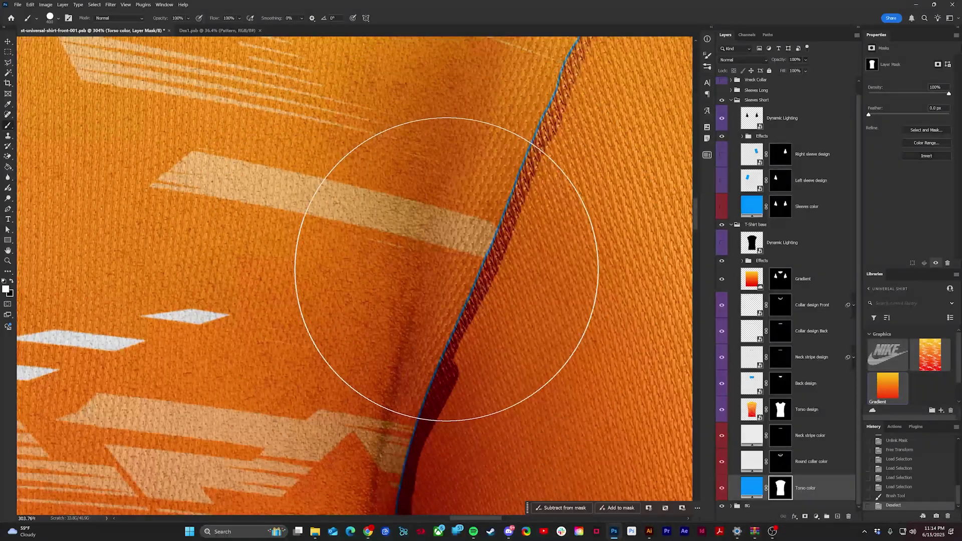
key("v")
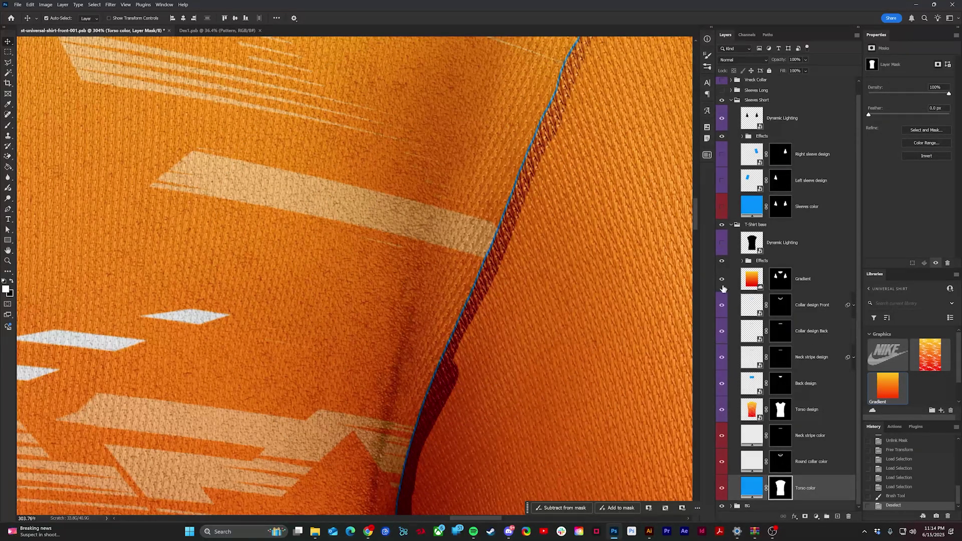
left_click(499, 266)
left_click_drag(482, 275, 478, 276)
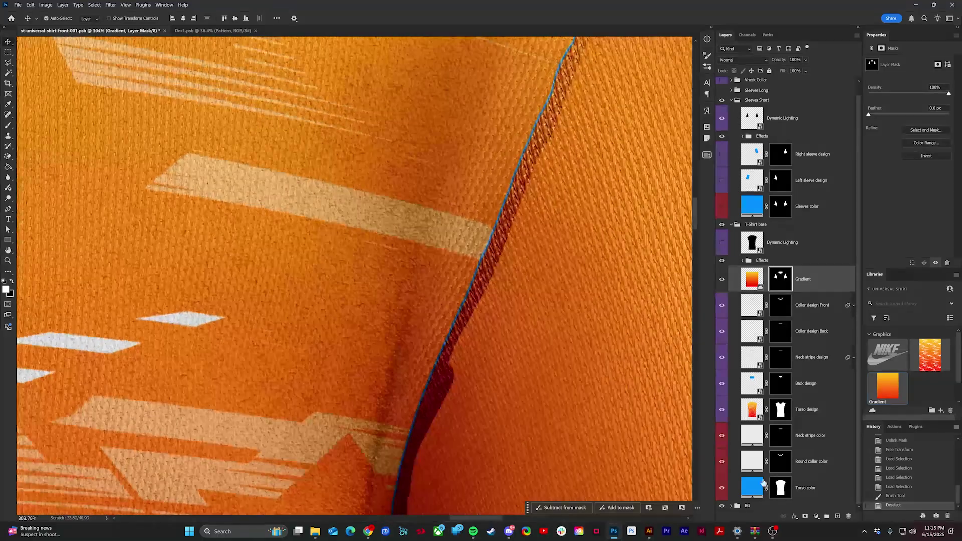
left_click(539, 415)
scroll(393, 322, "down", 5)
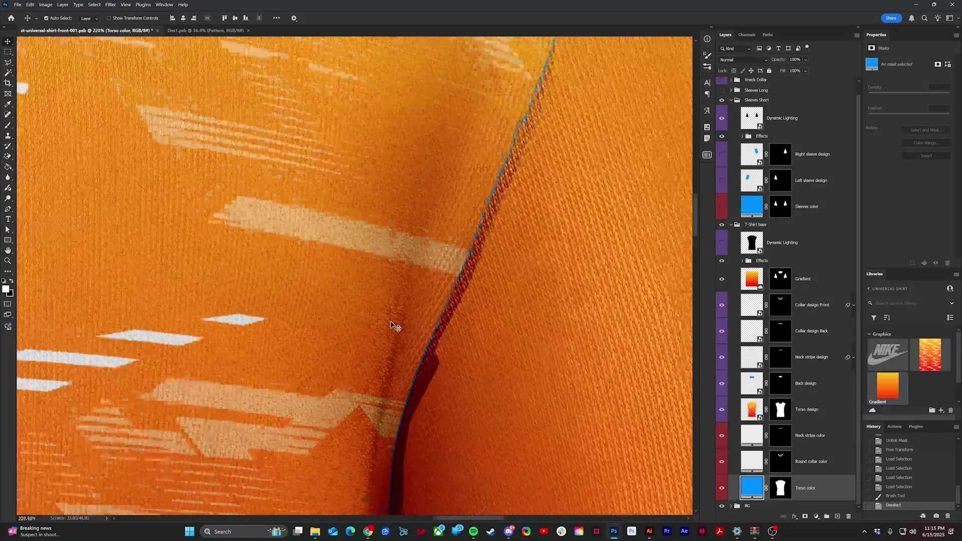
scroll(393, 325, "down", 2)
left_click_drag(450, 344, 522, 362)
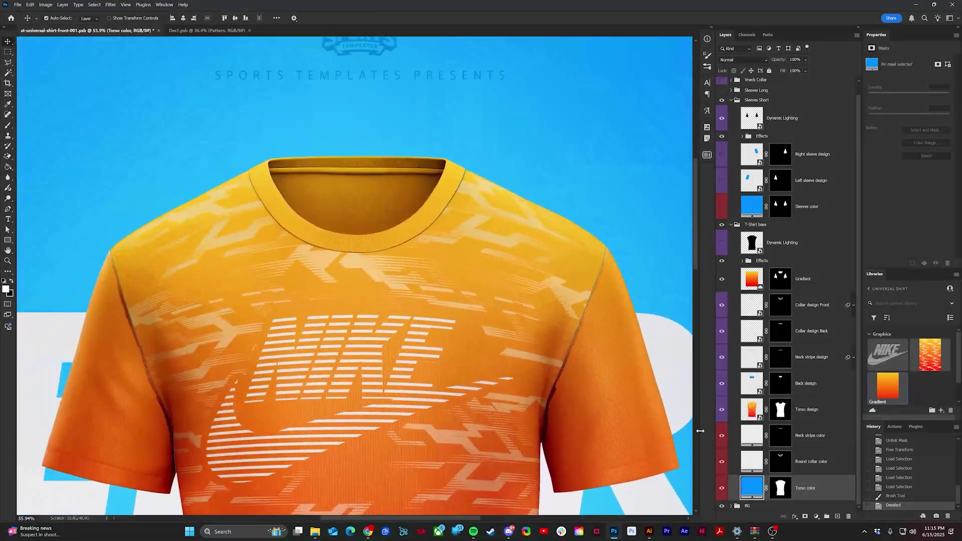
scroll(561, 266, "down", 3)
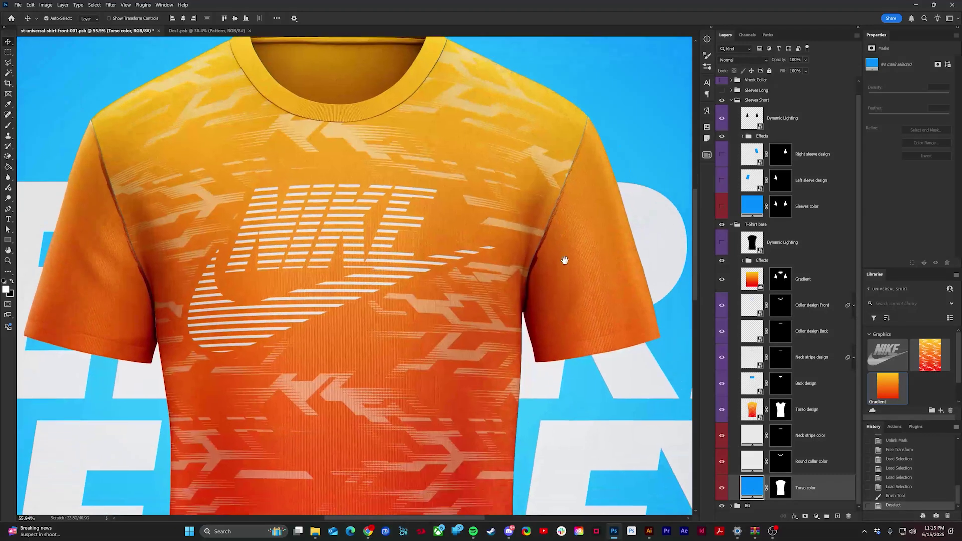
left_click_drag(340, 312, 383, 274)
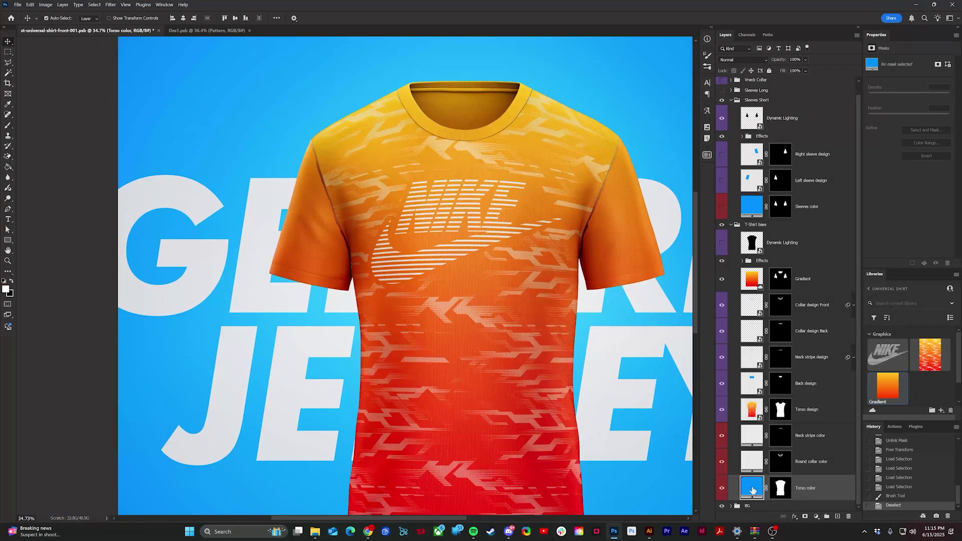
Change the Torso color fill to orange #e85412 sampled from the shirt.
double_click(759, 495)
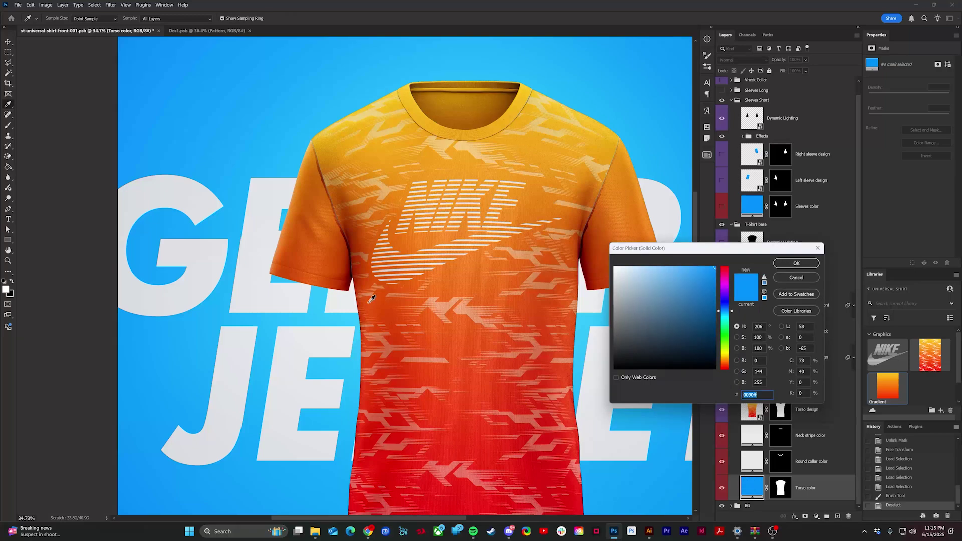
left_click(464, 334)
left_click(795, 263)
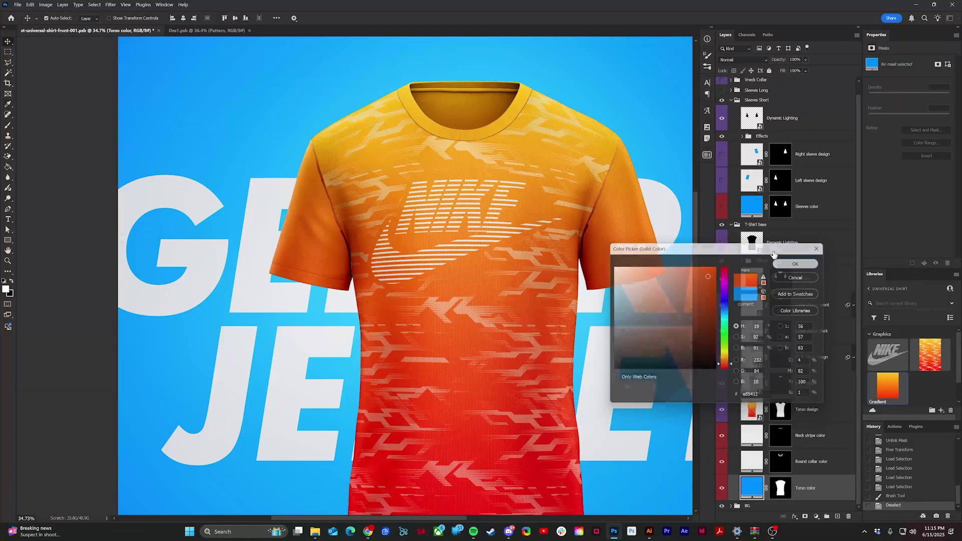
scroll(233, 183, "up", 8)
scroll(233, 183, "down", 6)
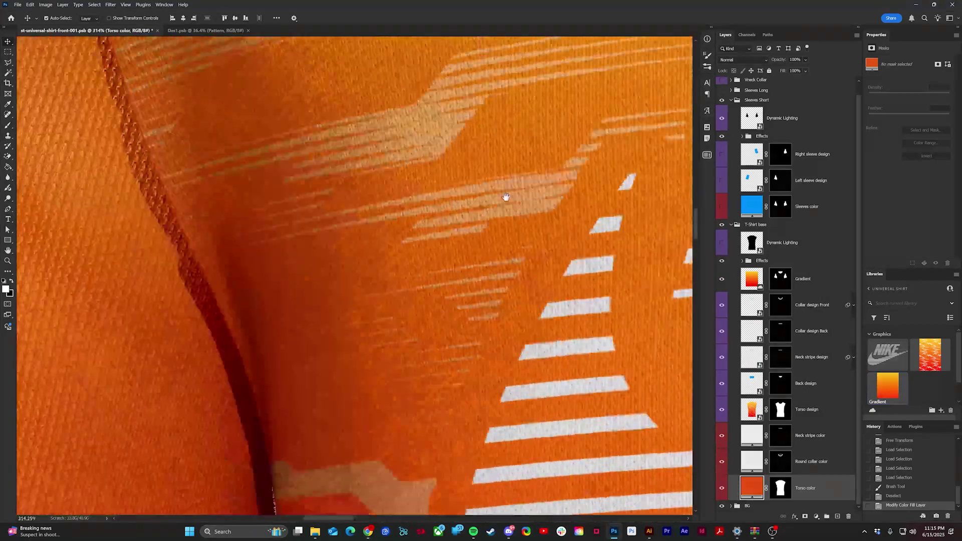
key("ctrl+0")
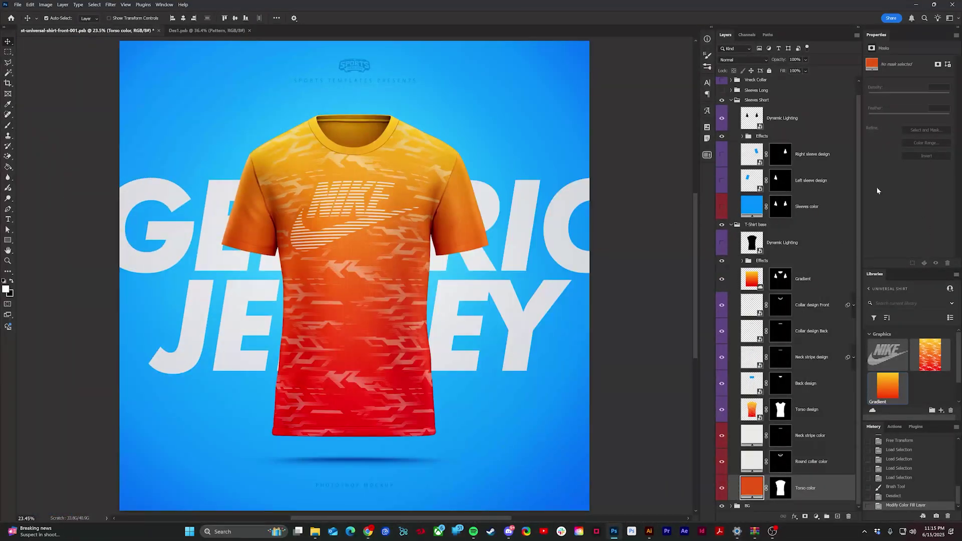
Collapse the T-Shirt base and Sleeves Short groups and select the BG color fill layer.
left_click(730, 226)
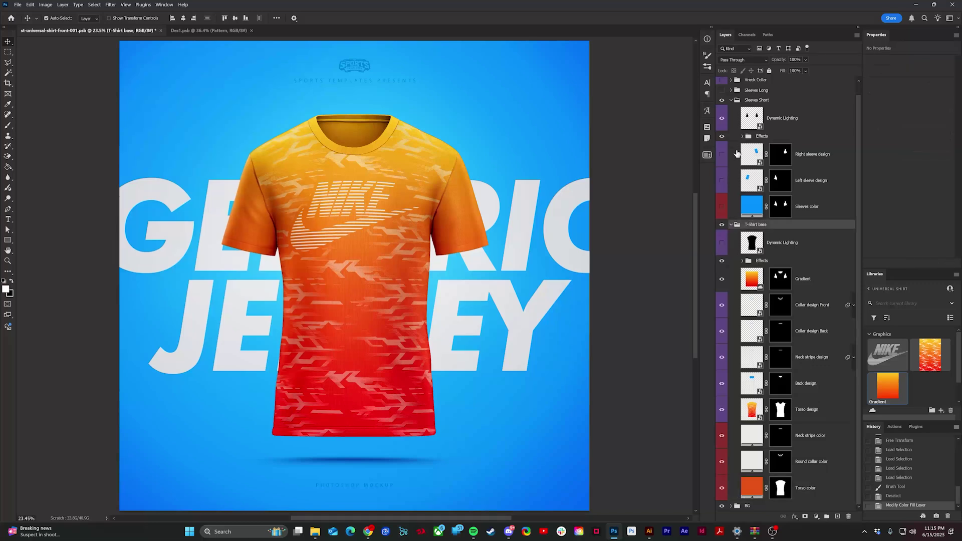
left_click(731, 225)
left_click(734, 113)
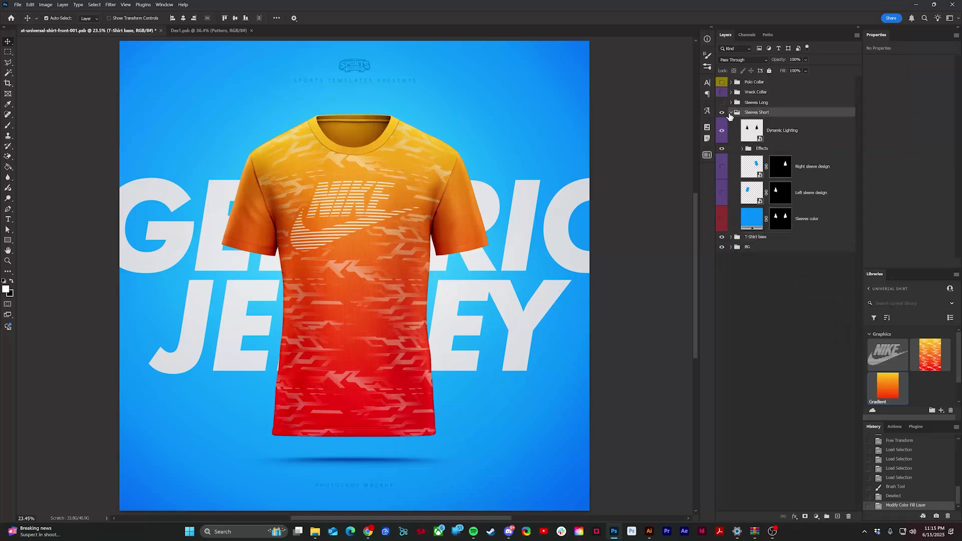
left_click(731, 114)
left_click(730, 132)
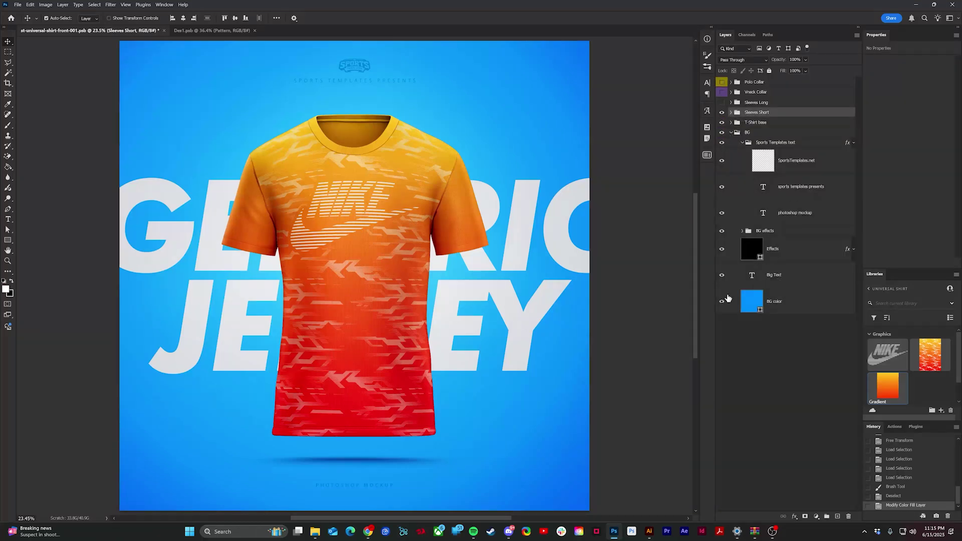
left_click(776, 307)
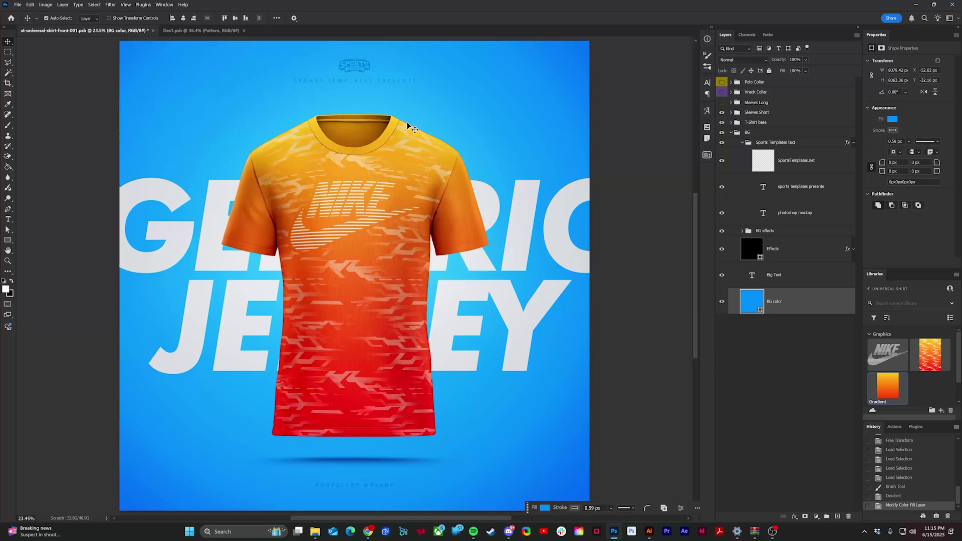
Set the BG color fill to pale cream #fff3dd.
double_click(753, 305)
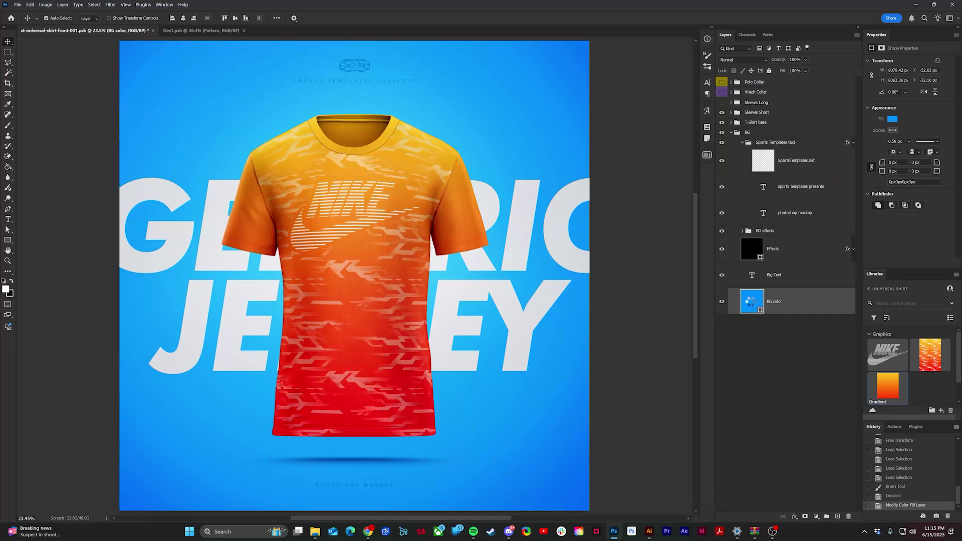
mouse_move(649, 293)
left_mouse_down()
mouse_move(614, 276)
mouse_move(624, 267)
left_mouse_up()
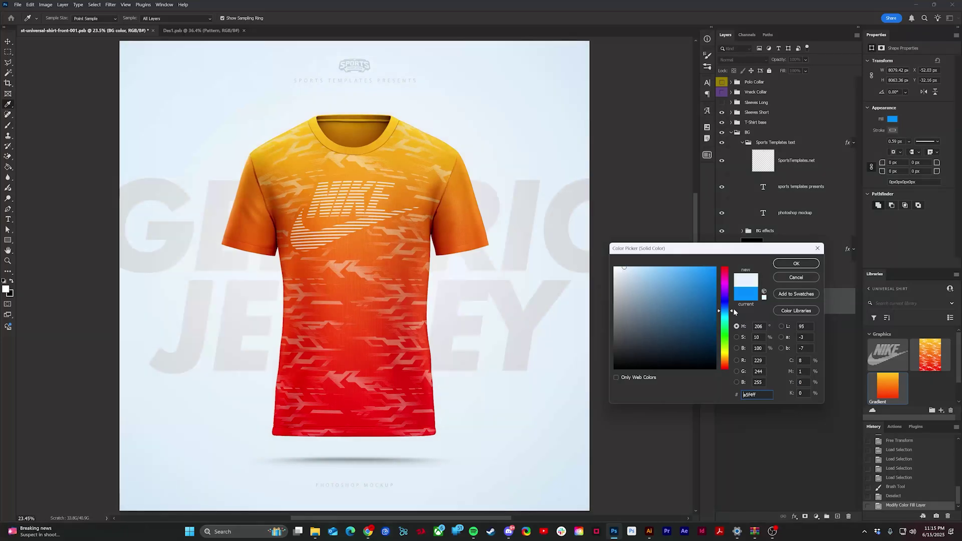
left_click_drag(729, 311, 729, 359)
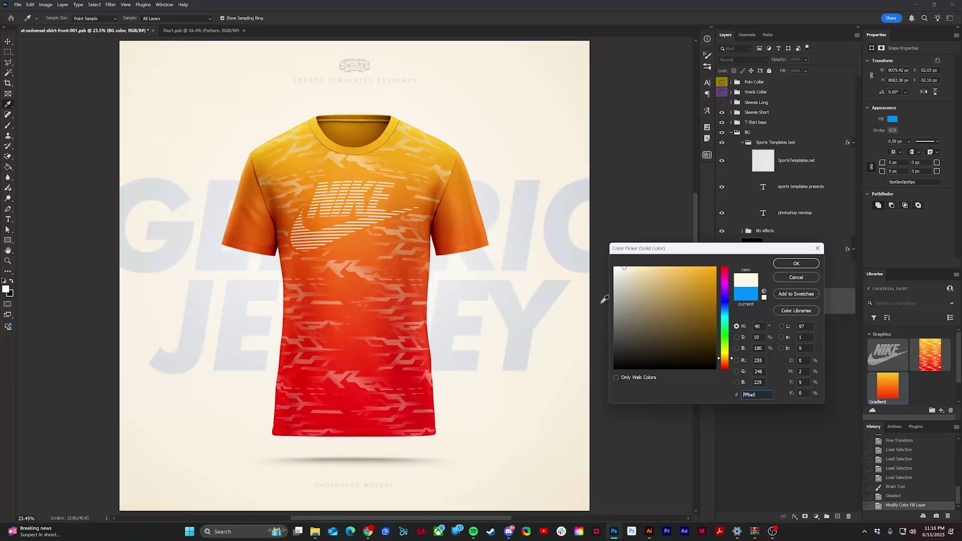
left_click_drag(631, 272, 628, 266)
key("Return")
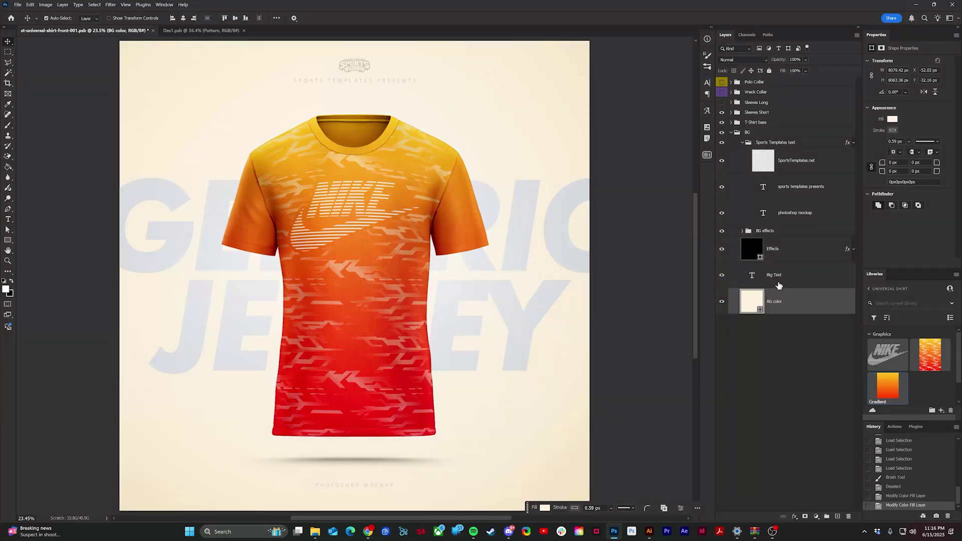
Retype the Big Text lettering to read NIKE SHIRT on two lines.
left_click(778, 284)
double_click(563, 251)
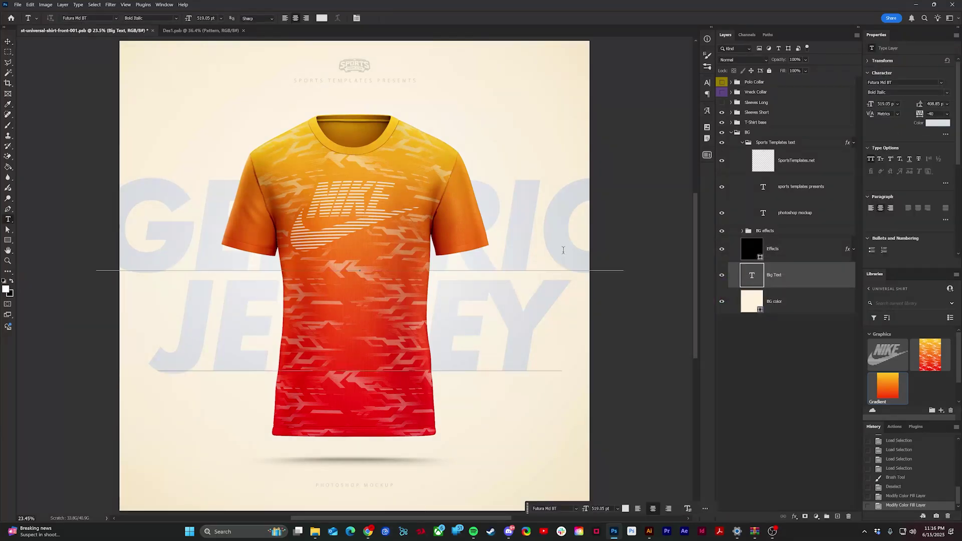
key("Escape")
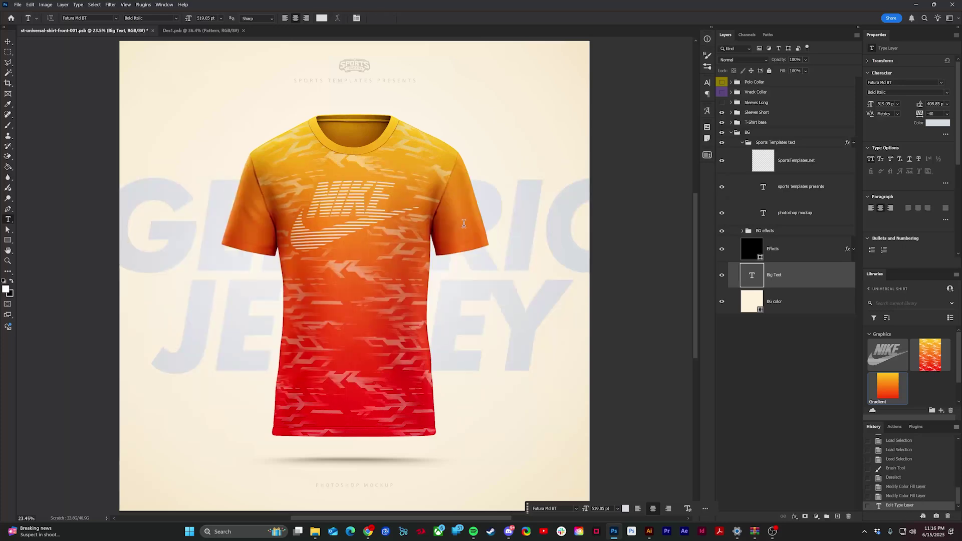
left_click(554, 230)
key("ctrl+a")
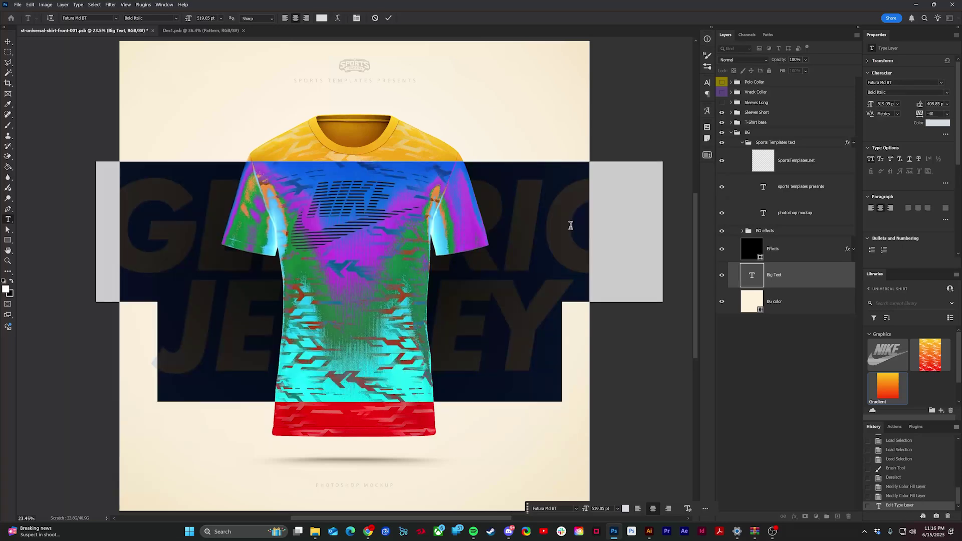
type("FREE")
key("Return")
type("SET")
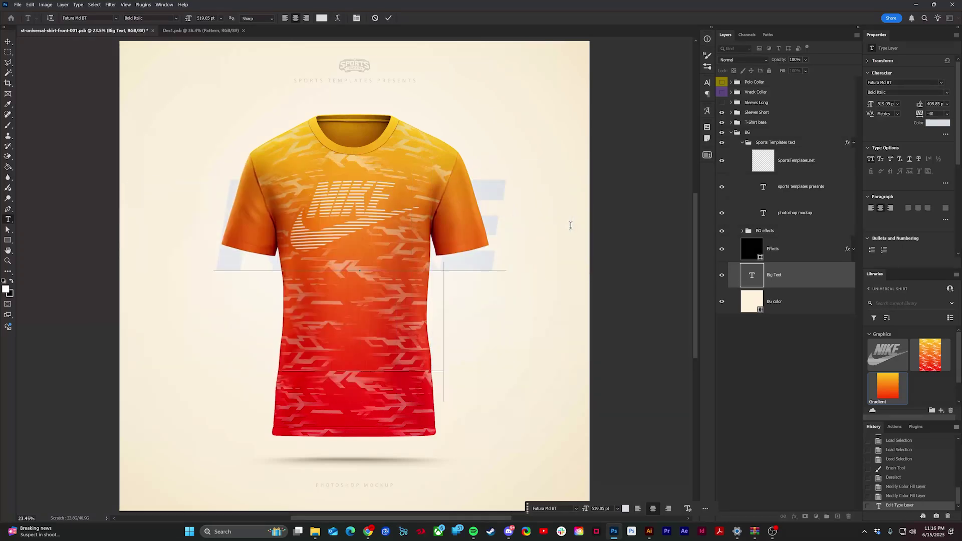
type("RT")
key("Escape")
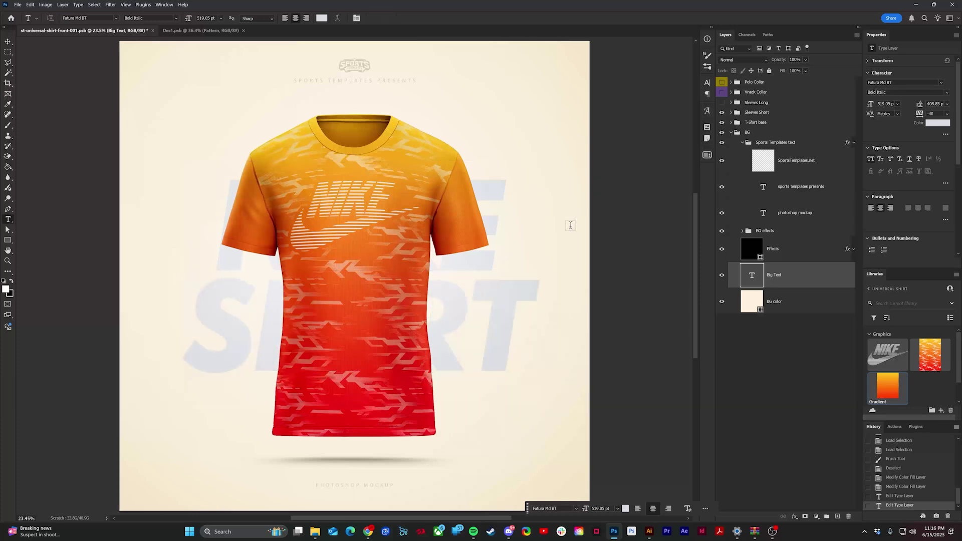
Scale the NIKE SHIRT text up to about 151%.
key("ctrl+t")
left_click_drag(539, 281, 630, 289)
key("Return")
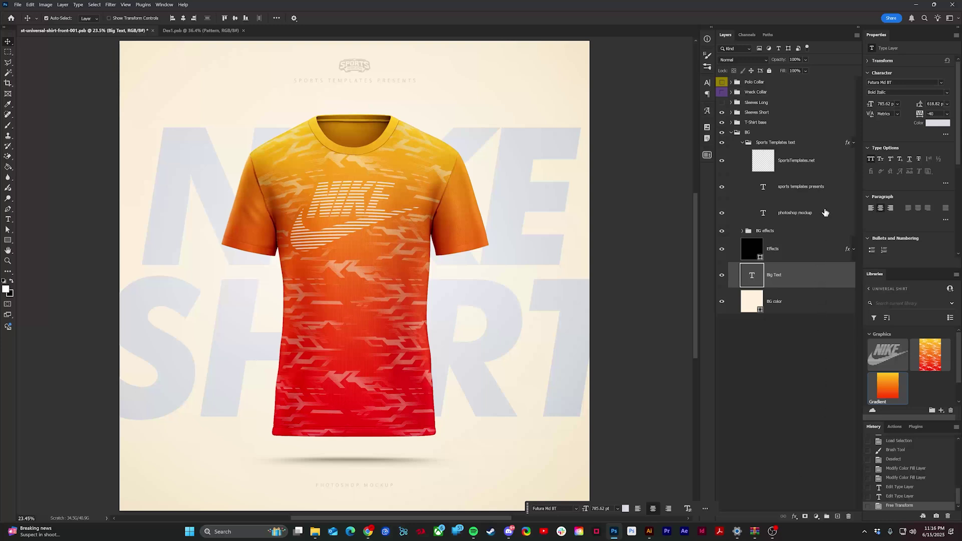
left_click(809, 181)
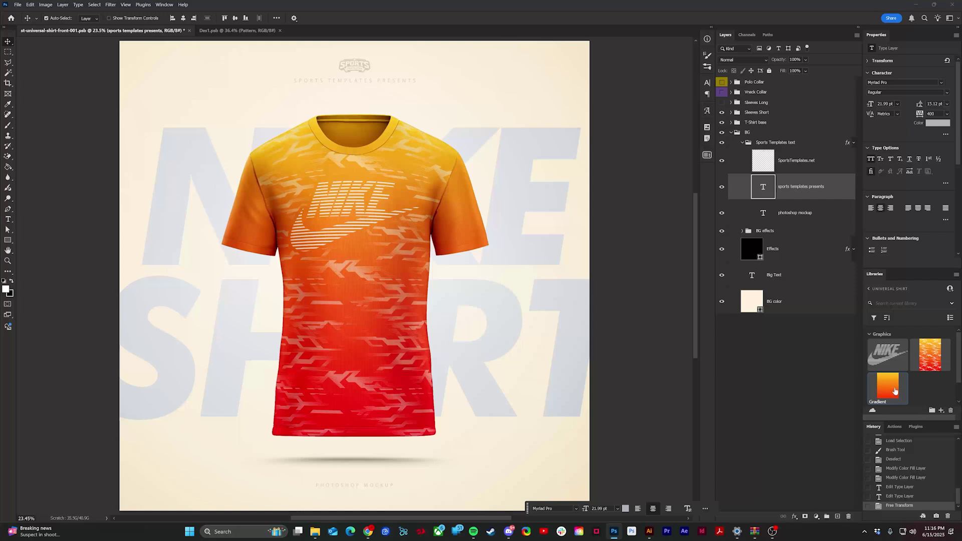
Place the Gradient library asset in the BG group, rotated 180° with red on top, stretched to full canvas width.
left_click_drag(895, 390, 826, 141)
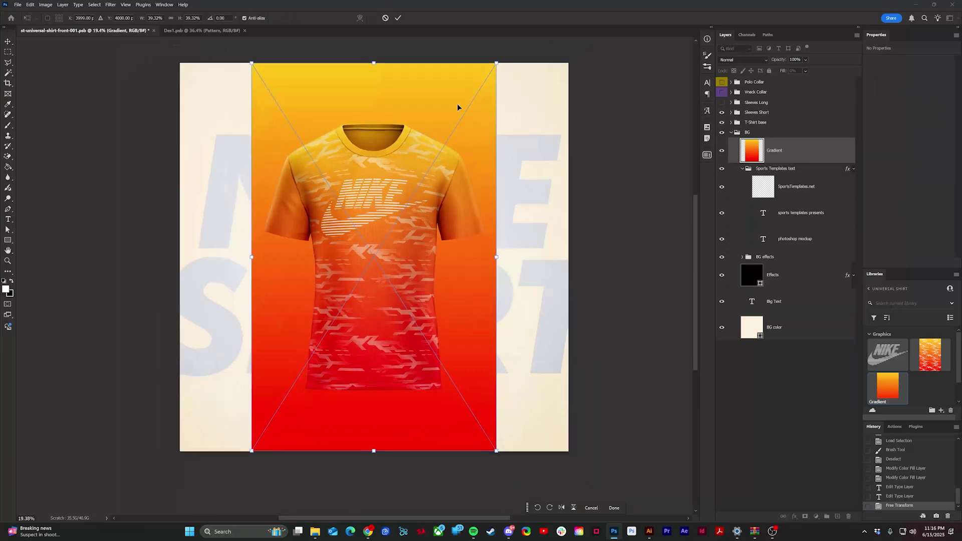
left_click_drag(376, 57, 386, 429)
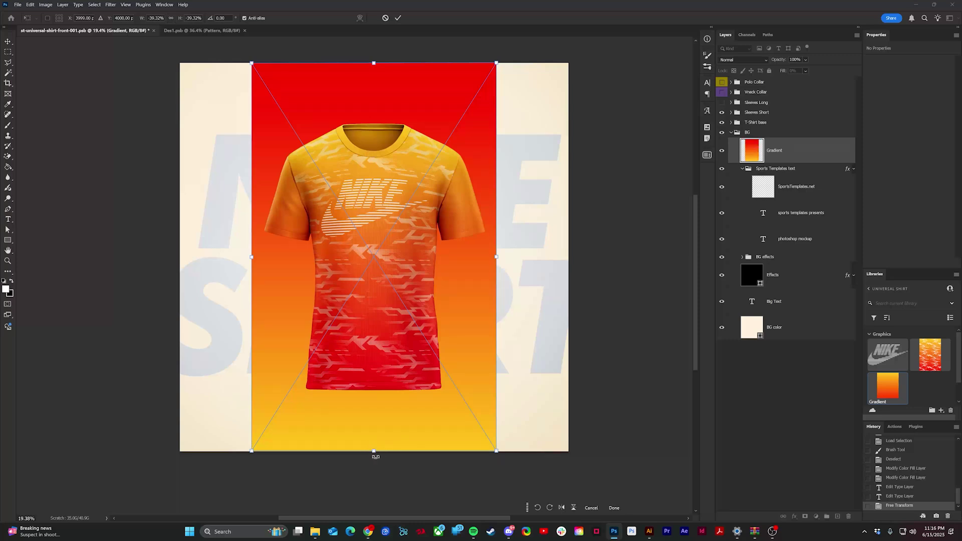
left_click_drag(376, 457, 354, 462)
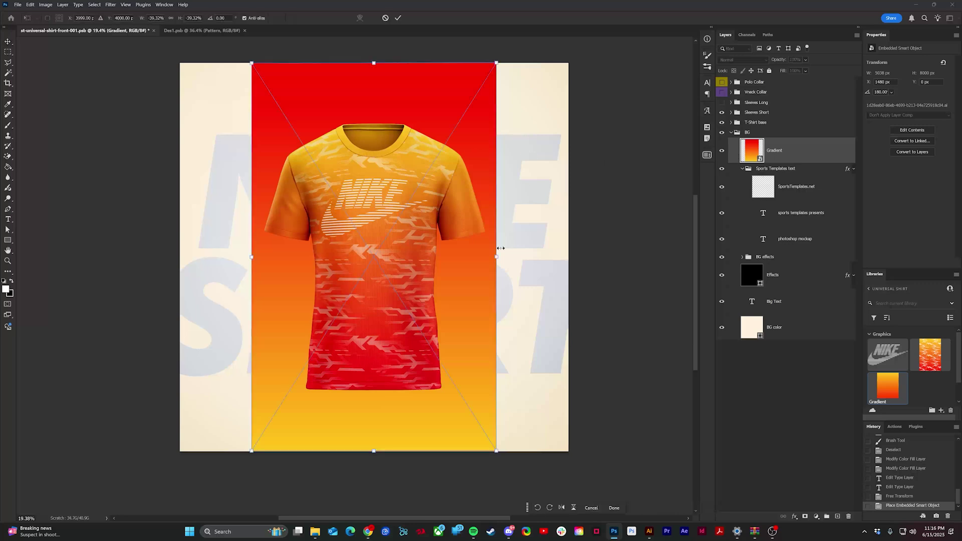
left_click_drag(497, 255, 571, 255)
key("Return")
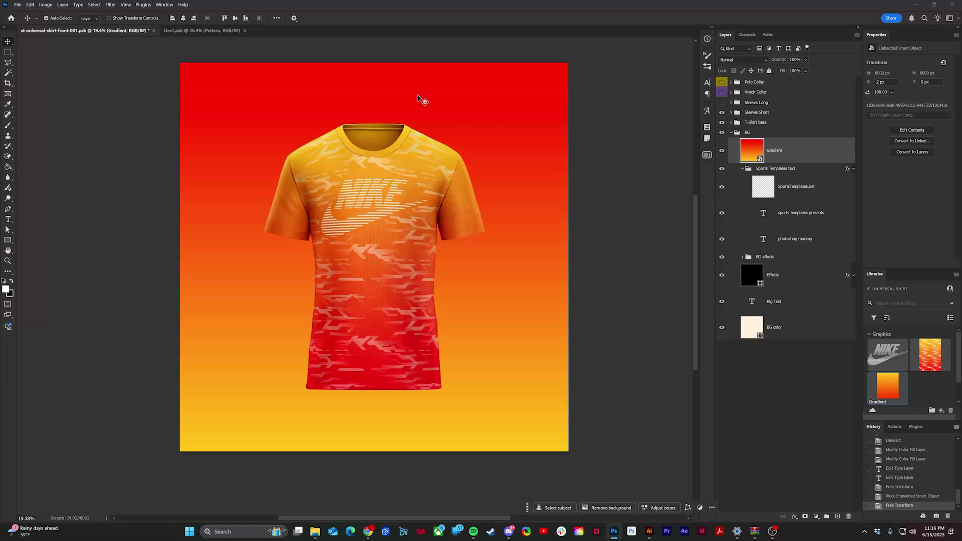
Mask the Gradient layer to the combined selection of the SportsTemplates.net logo, caption texts and NIKE SHIRT letters.
scroll(393, 176, "up", 1)
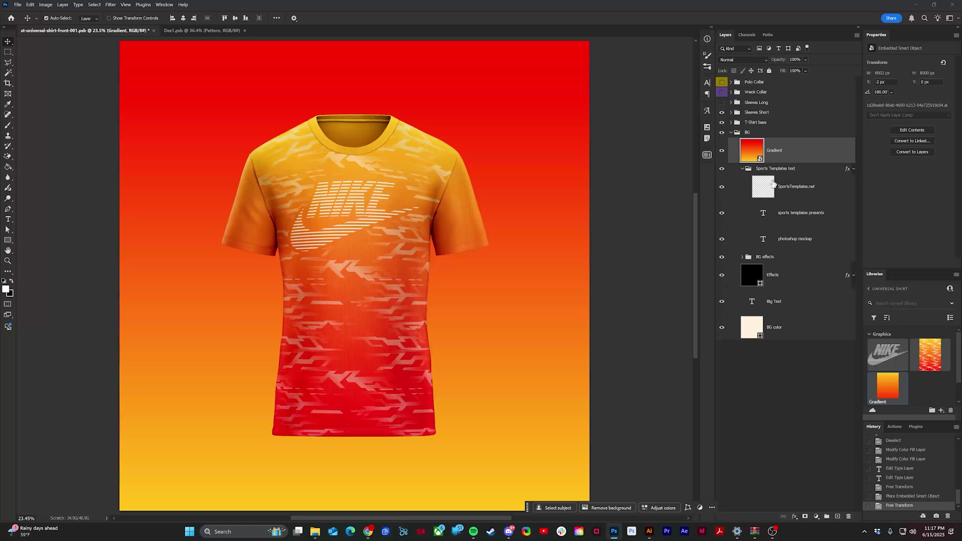
mouse_move(773, 184)
left_mouse_down()
mouse_move(784, 170)
mouse_move(761, 186)
left_mouse_up()
left_click(760, 186, "ctrl")
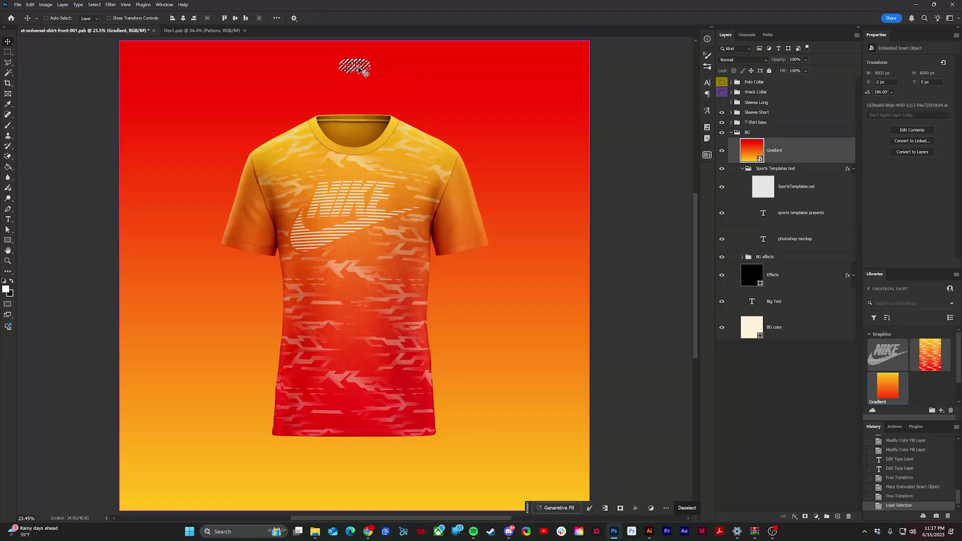
left_click(763, 213, "ctrl")
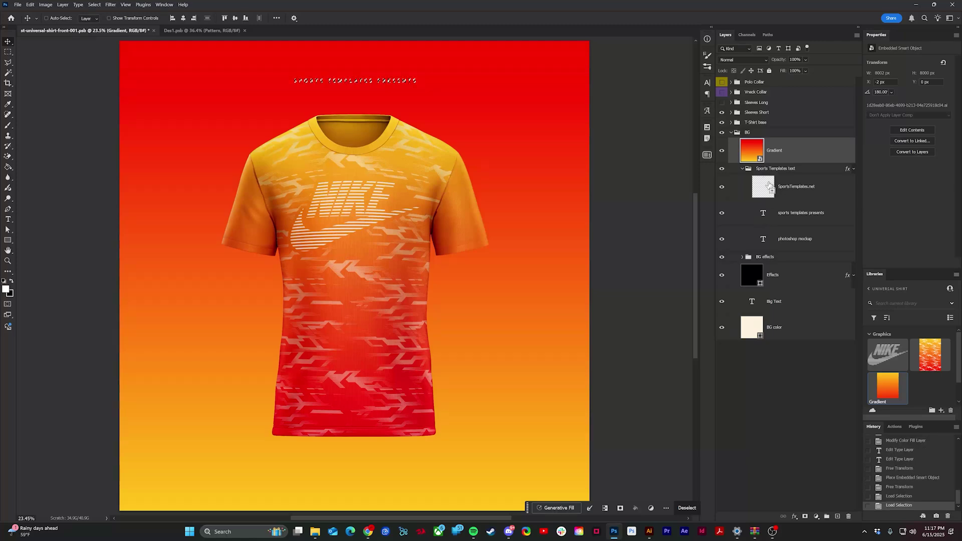
left_click(770, 187, "ctrl")
left_click(764, 239, "ctrl+shift")
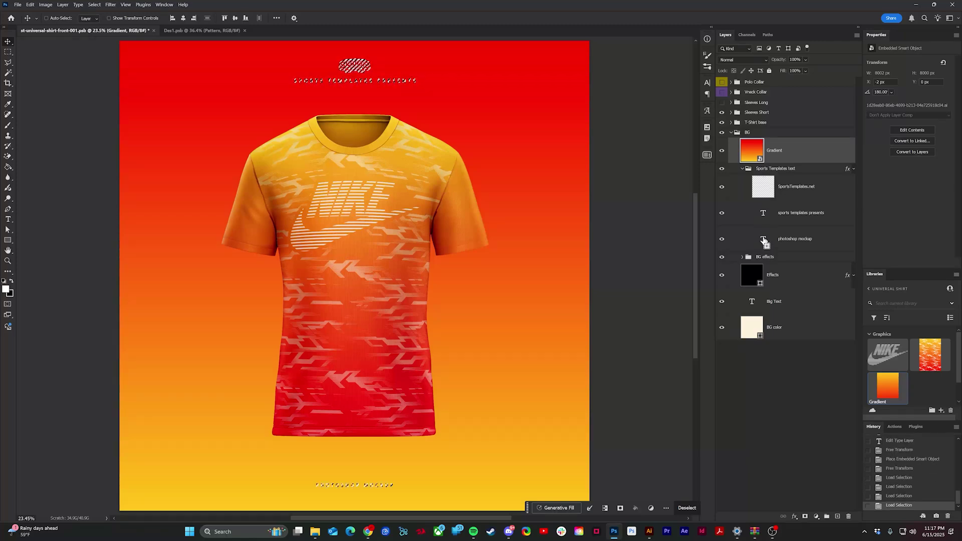
left_click(752, 302, "ctrl+shift")
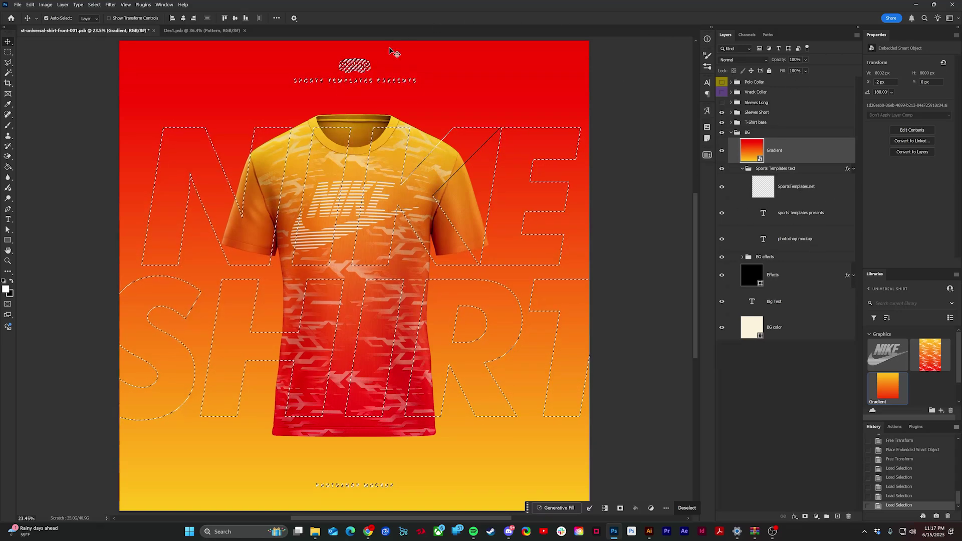
left_click(805, 516)
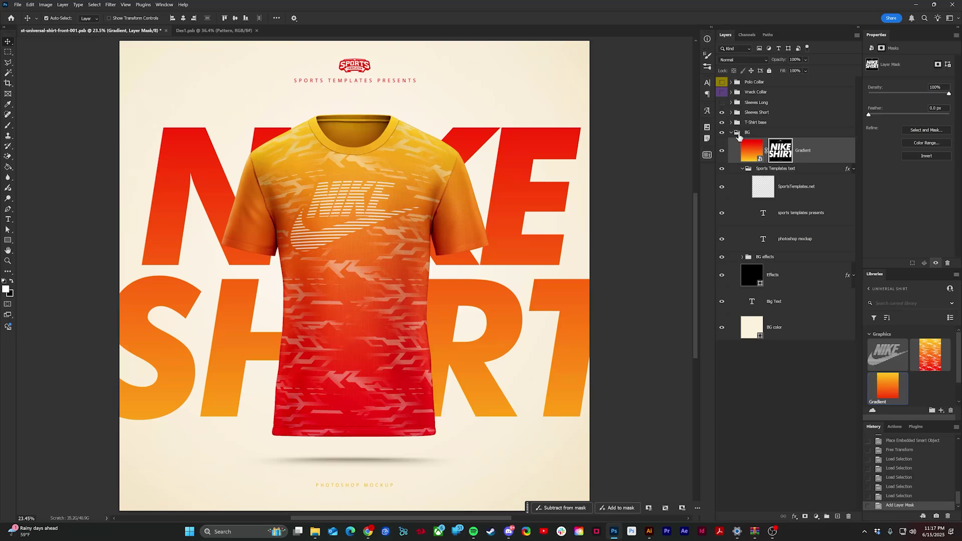
left_click(731, 133)
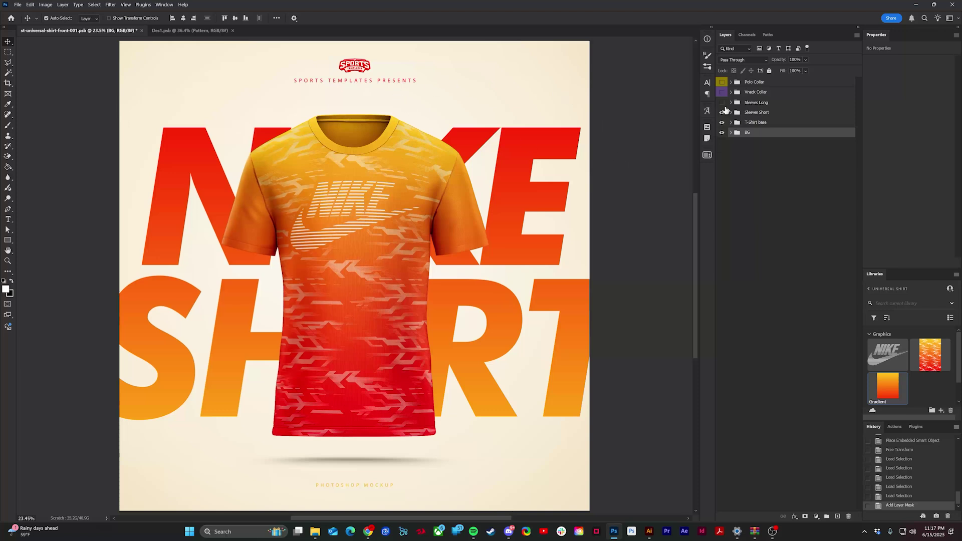
key("ctrl")
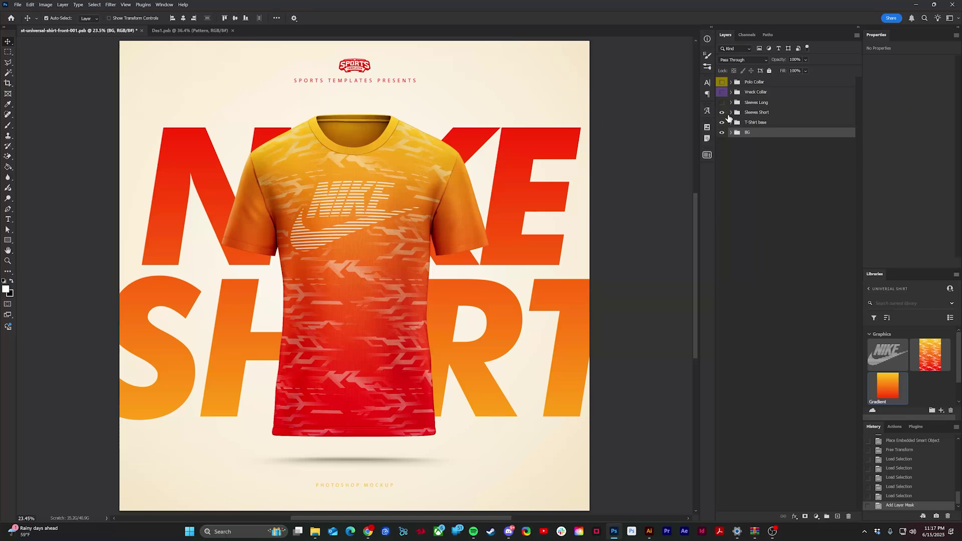